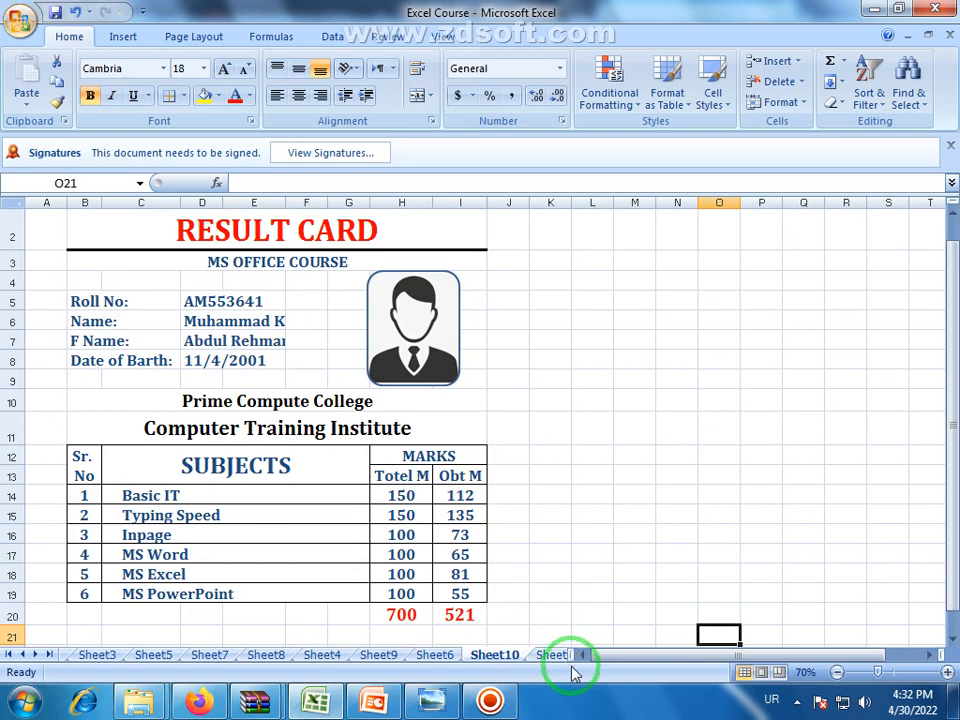
# - Open Sheet11 and show the whole result table at 70% zoom
pyautogui.click(558, 655)
pyautogui.scroll(1, 470, 425)
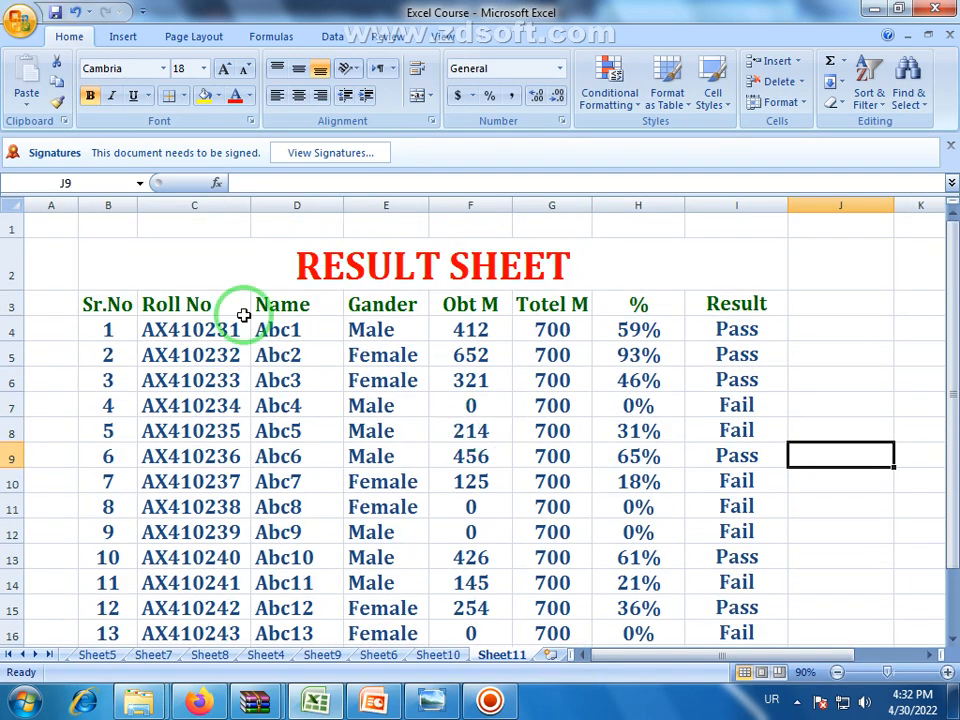
pyautogui.click(837, 672)
pyautogui.click(837, 672)
pyautogui.click(430, 474)
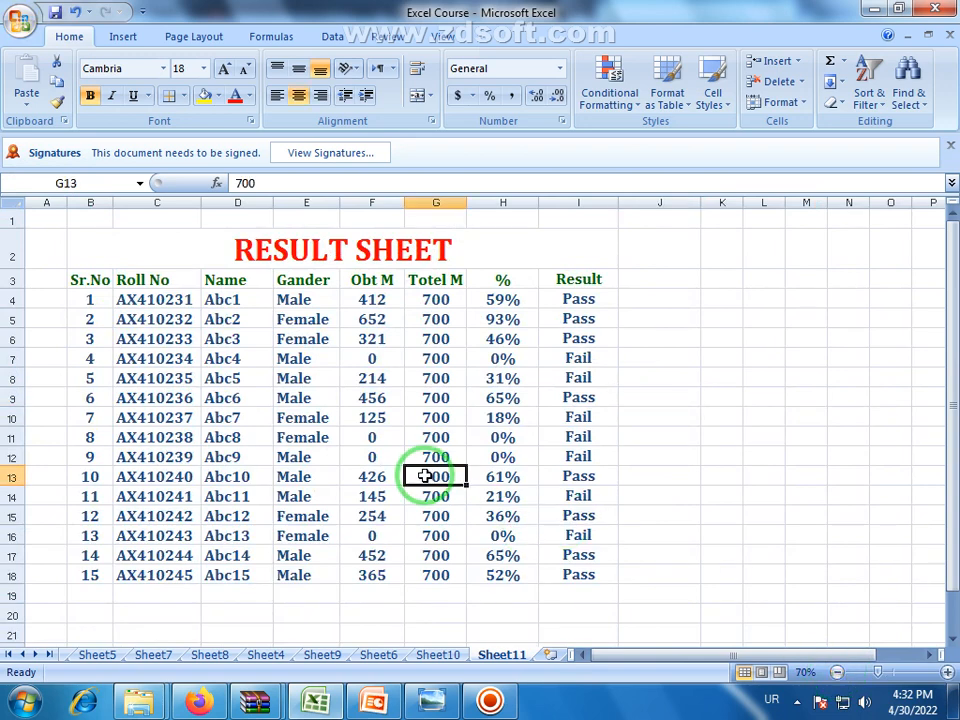
# - Examine the formulas in the Result and % columns of the result table
pyautogui.click(578, 300)
pyautogui.moveTo(578, 300); pyautogui.dragTo(578, 570)
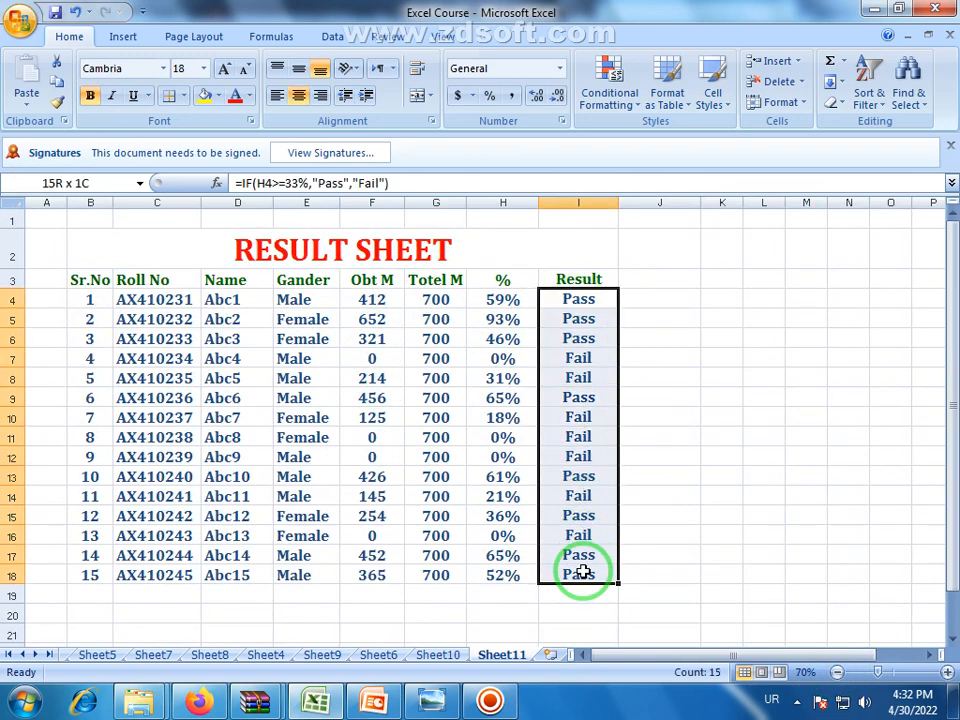
pyautogui.moveTo(499, 304); pyautogui.dragTo(503, 583)
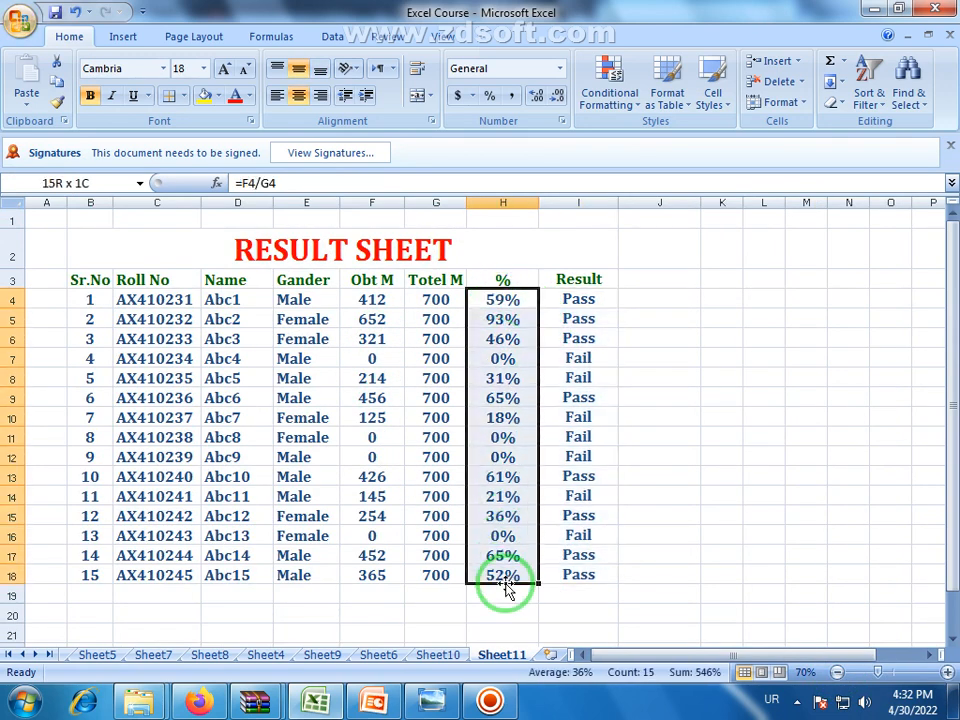
pyautogui.click(503, 612)
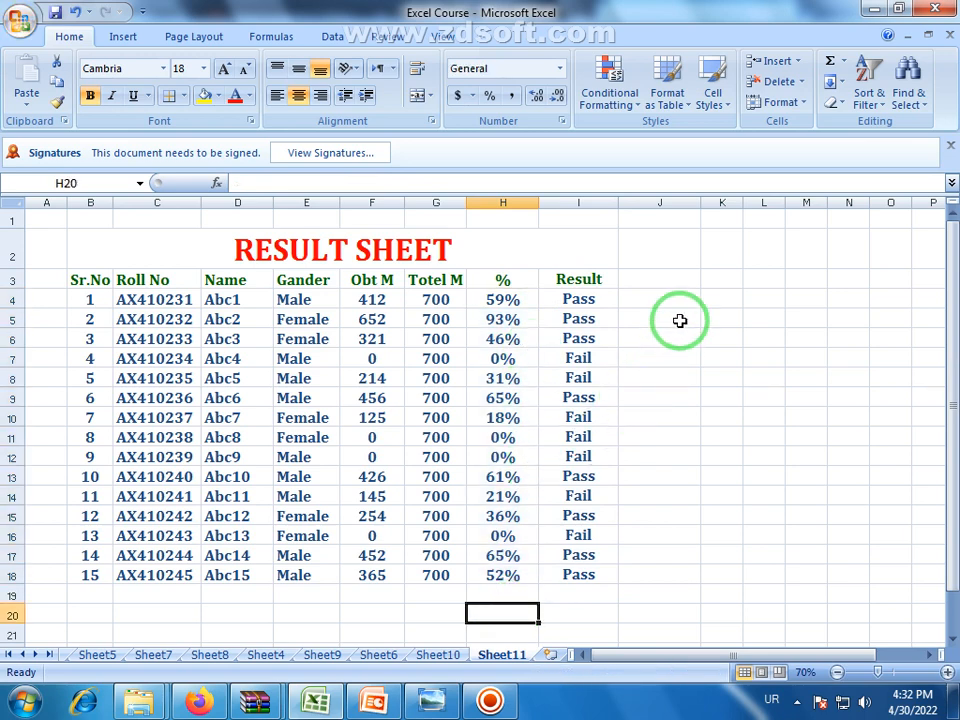
# - Switch the input language to English (United States) and enter a centred heading "Grade" in J3
pyautogui.click(686, 281)
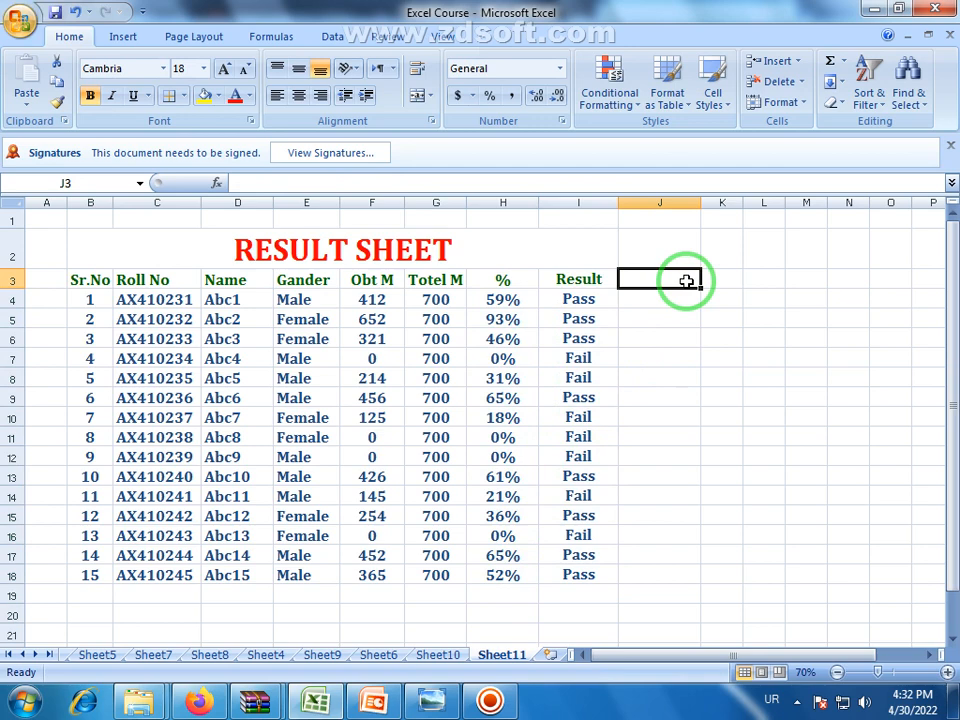
pyautogui.write('گ')
pyautogui.press('BackSpace')
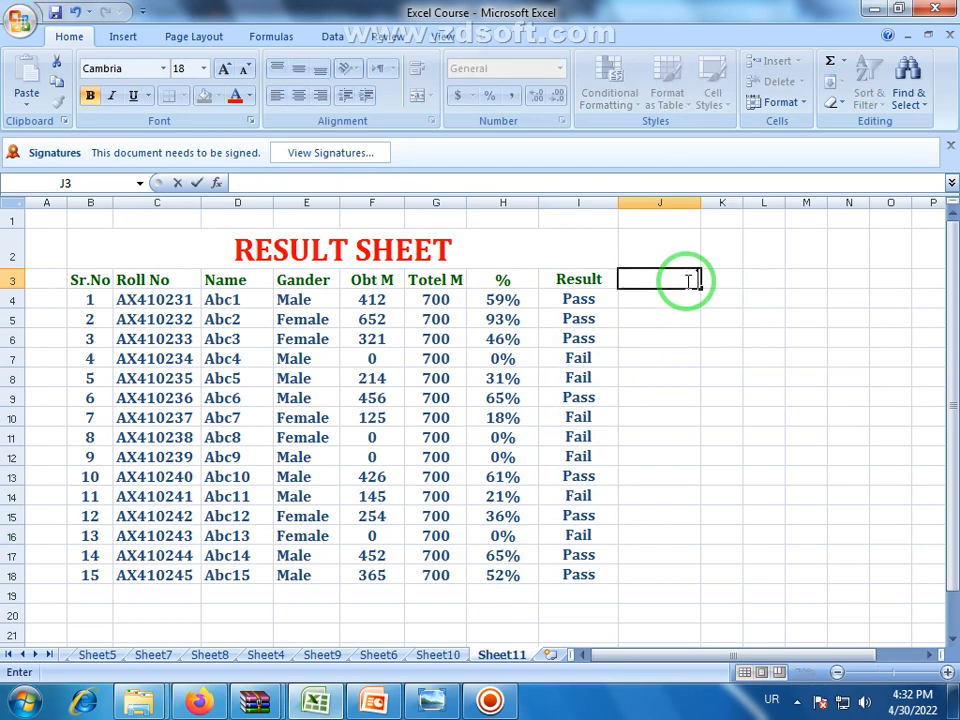
pyautogui.click(771, 699)
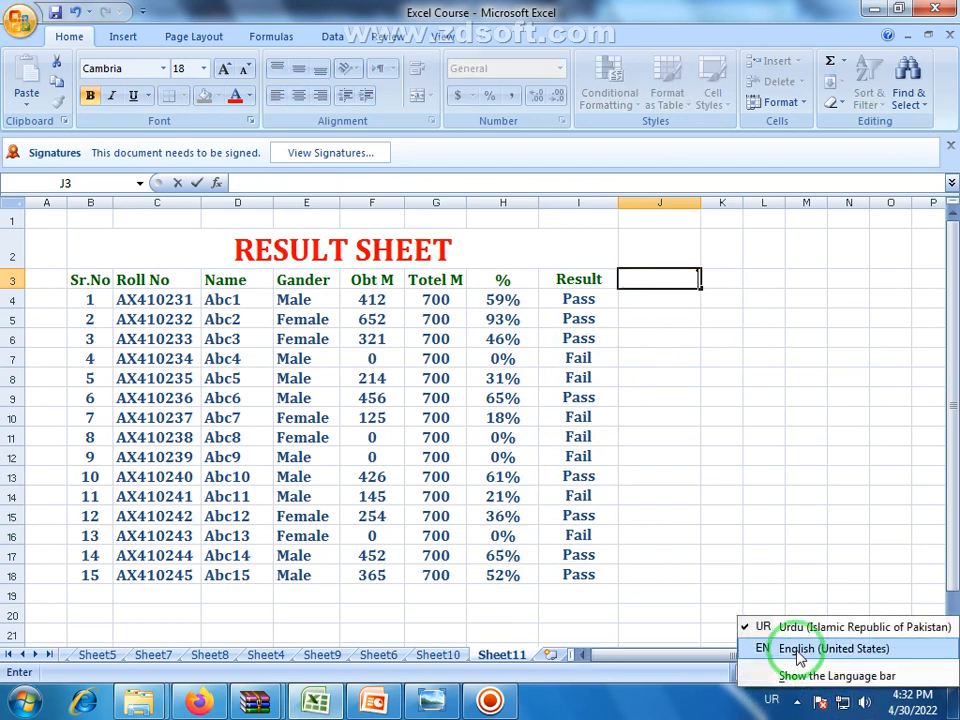
pyautogui.click(792, 669)
pyautogui.write('G')
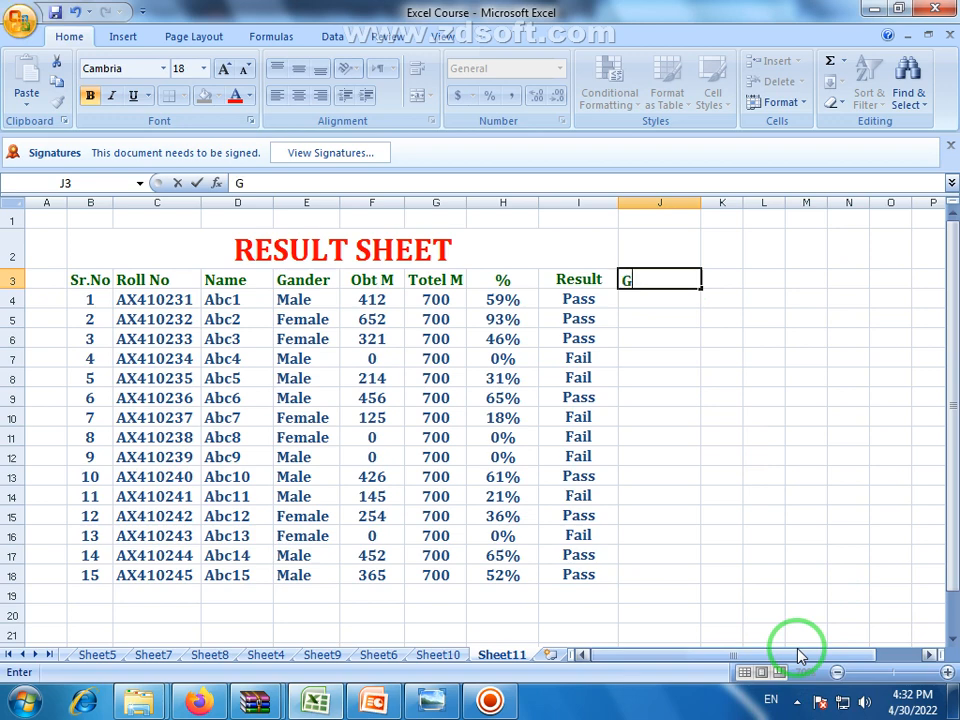
pyautogui.write('rade')
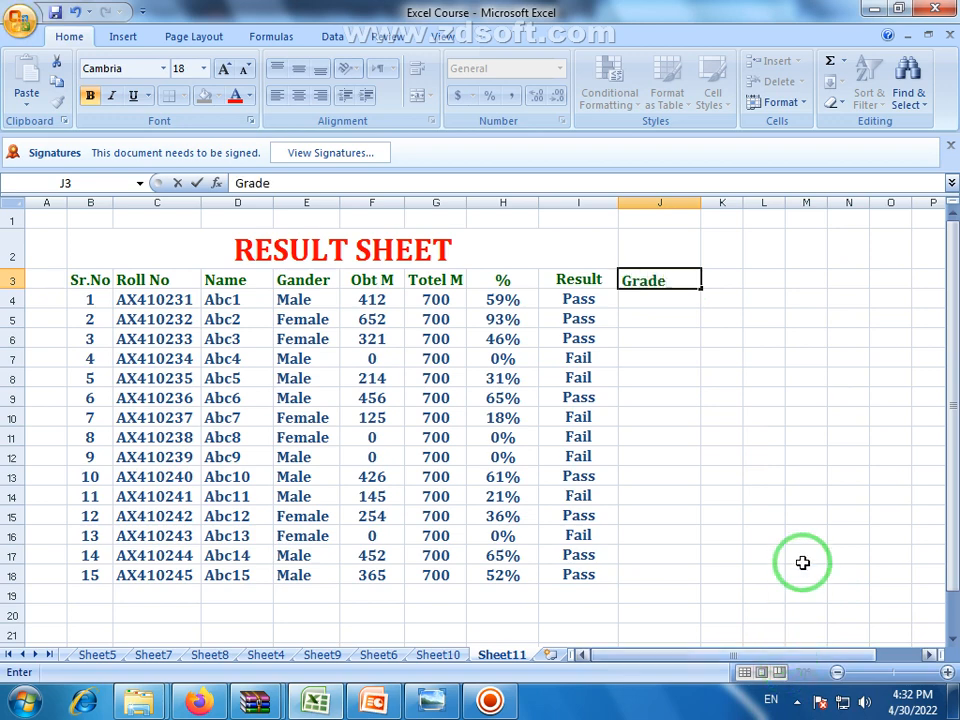
pyautogui.click(647, 310)
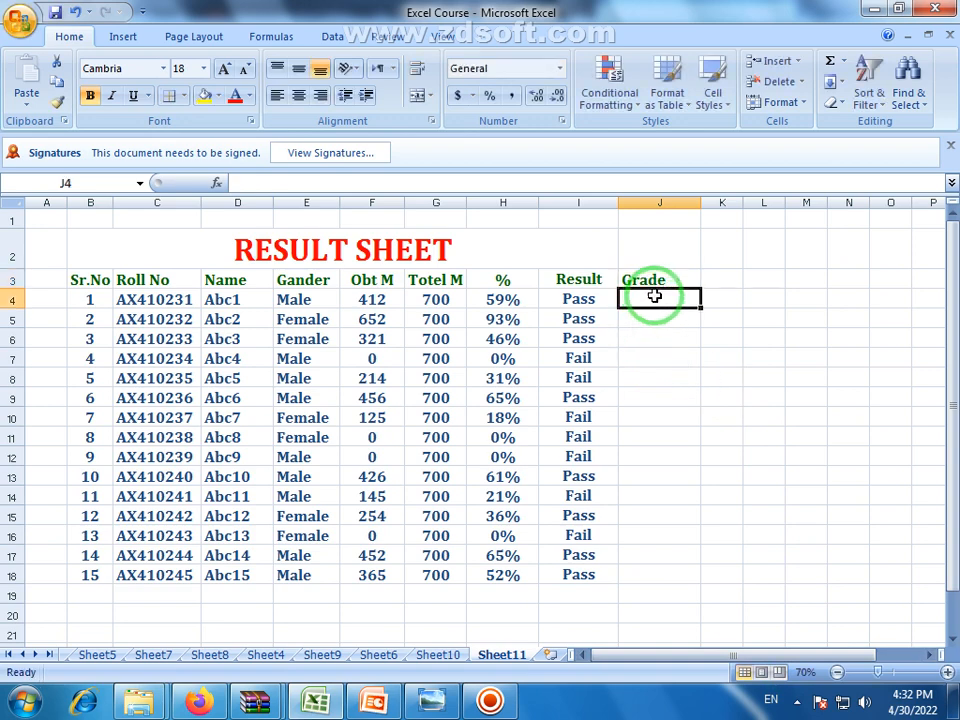
pyautogui.click(648, 280)
pyautogui.click(298, 95)
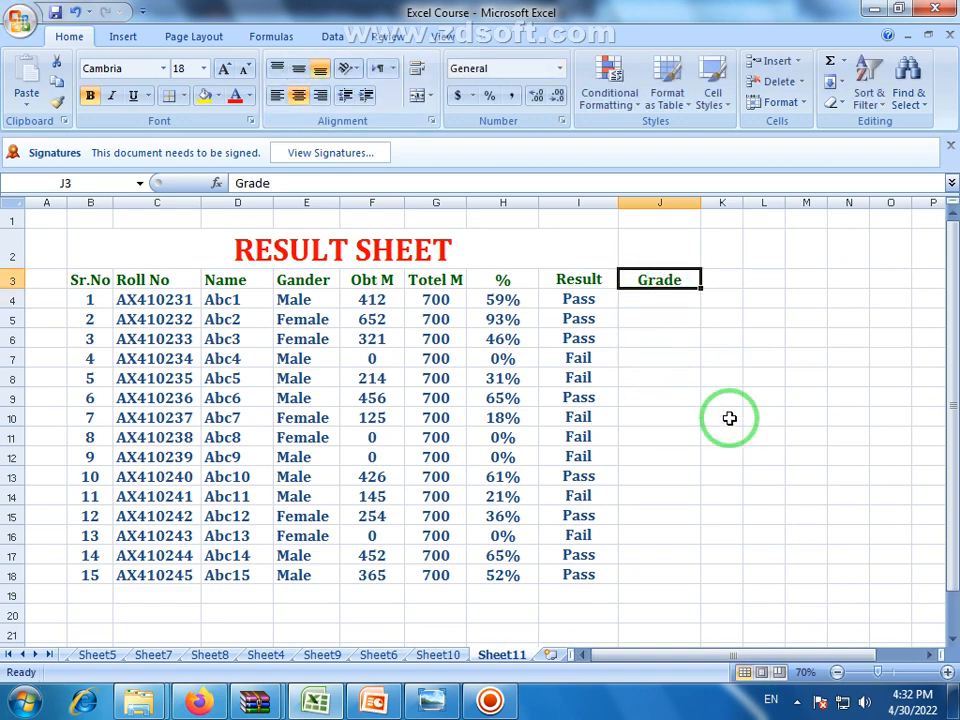
# - Examine how the Result formulas treat students whose obtained marks are 0, comparing columns F and I
pyautogui.click(690, 358)
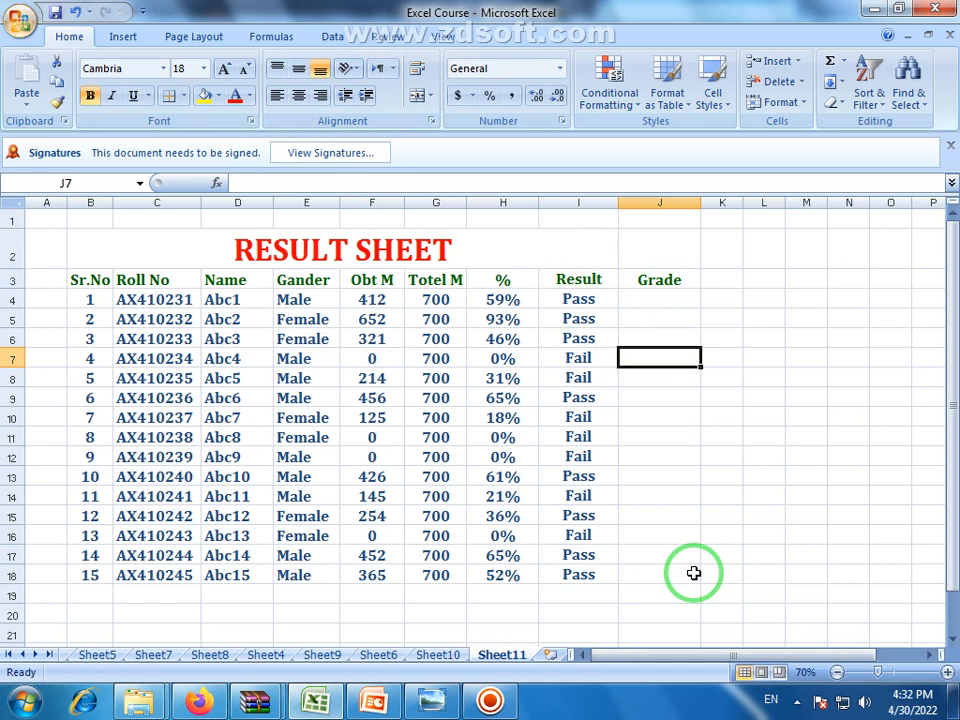
pyautogui.click(604, 422)
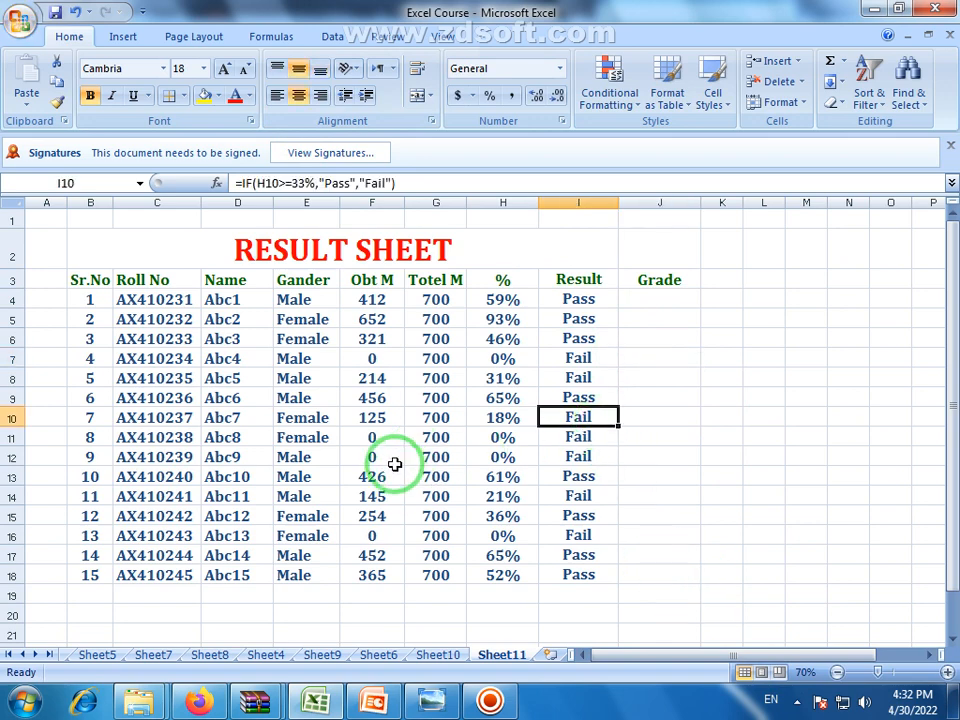
pyautogui.click(377, 435)
pyautogui.click(381, 457)
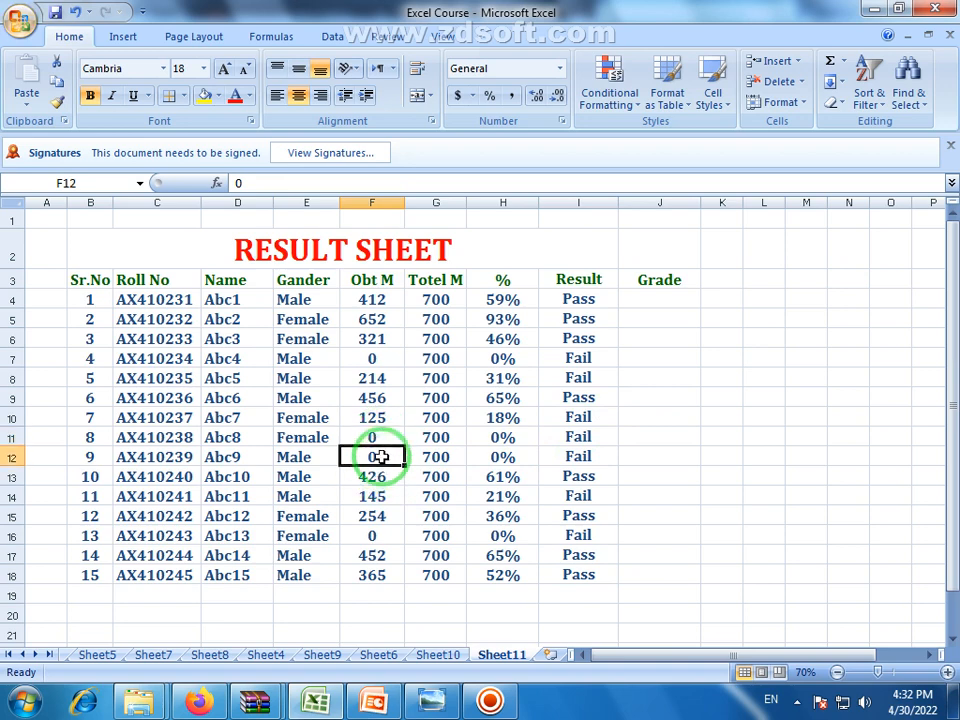
pyautogui.click(597, 455)
pyautogui.click(597, 437)
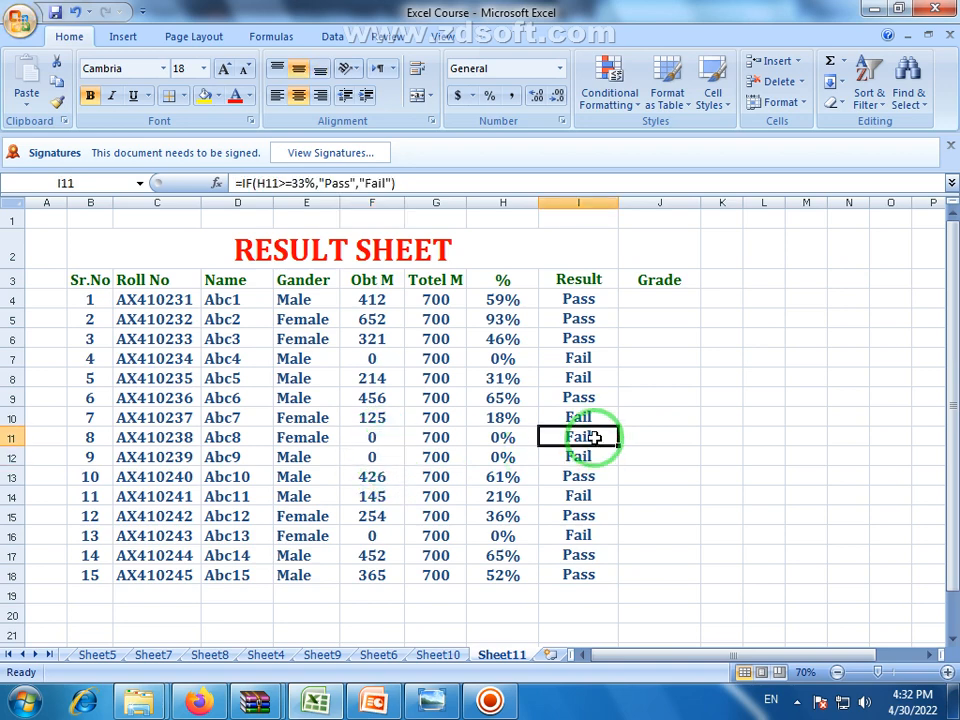
pyautogui.click(375, 456)
pyautogui.click(377, 358)
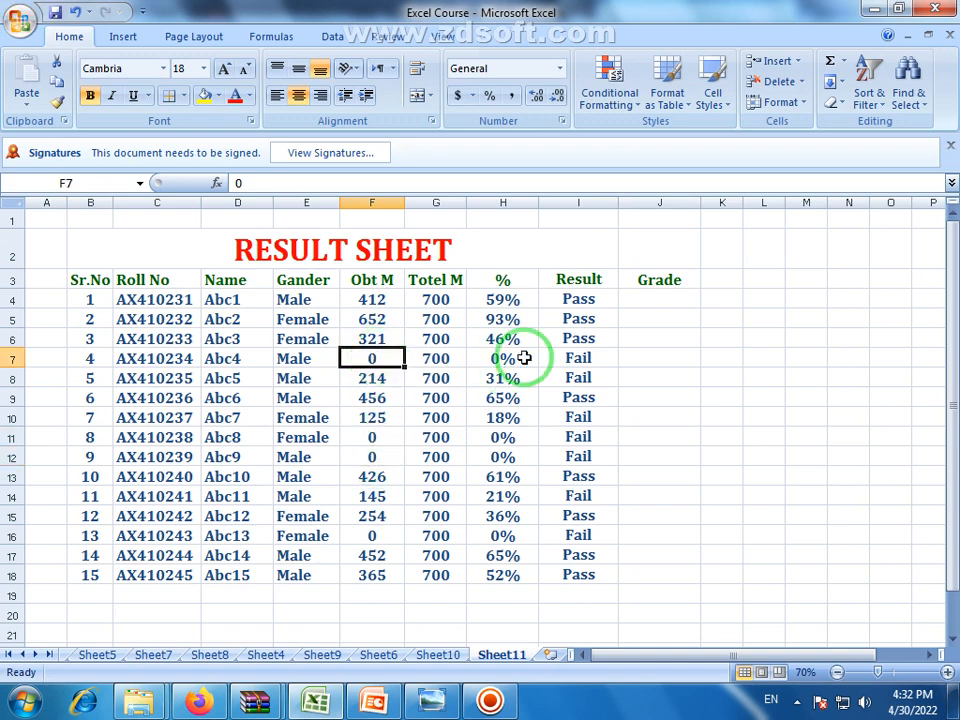
pyautogui.click(581, 338)
# - Clear the existing pass/fail formulas from the Result column, cells I4 to I18
pyautogui.click(578, 572)
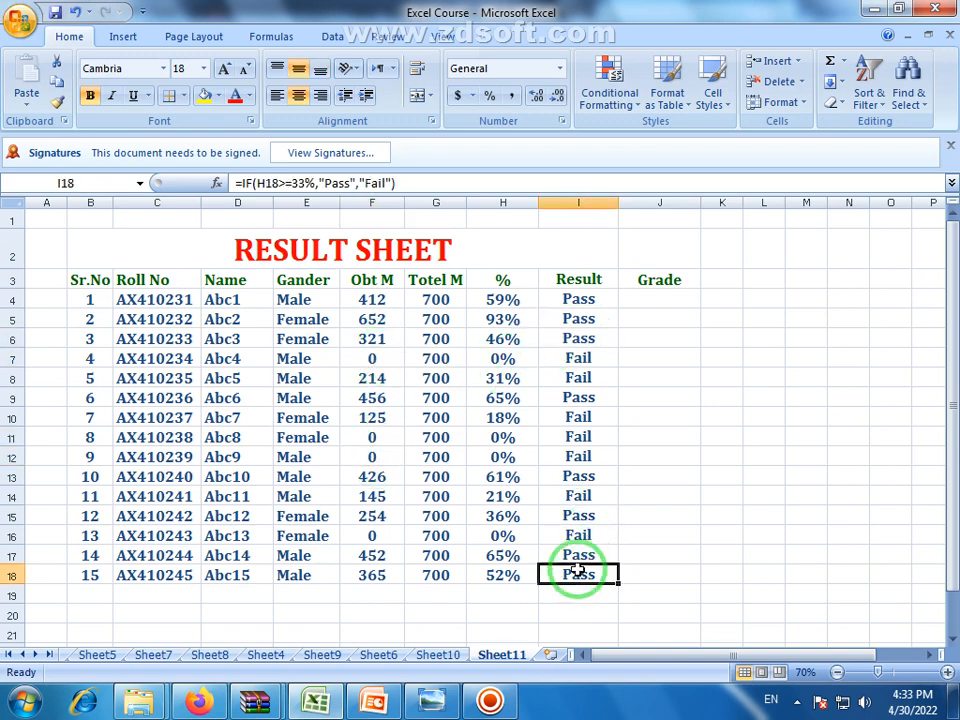
pyautogui.moveTo(578, 570); pyautogui.dragTo(583, 302)
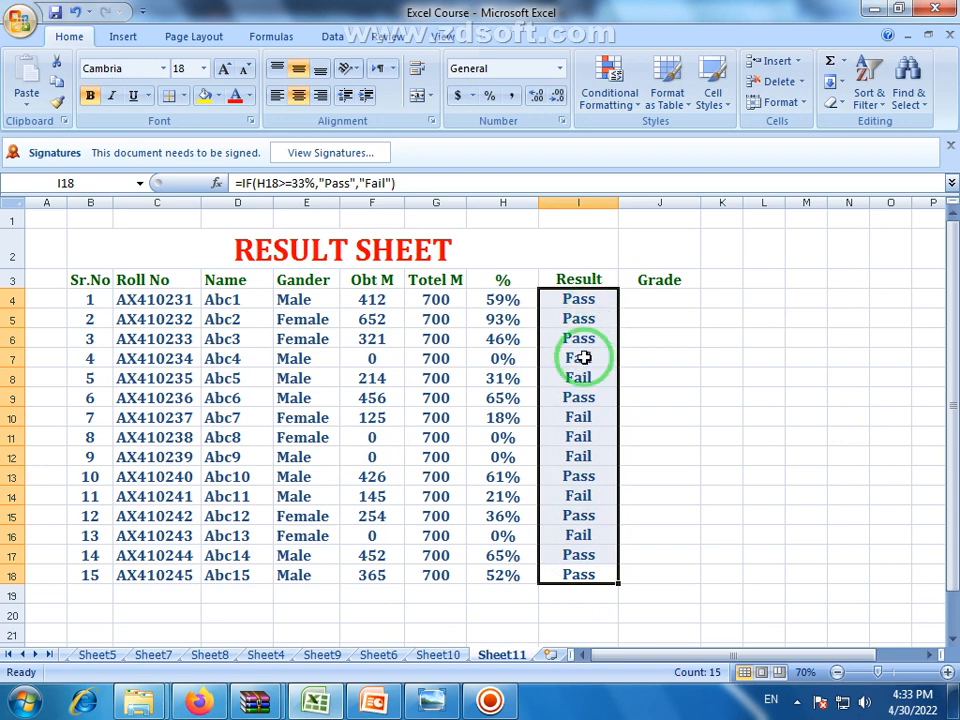
pyautogui.press('Delete')
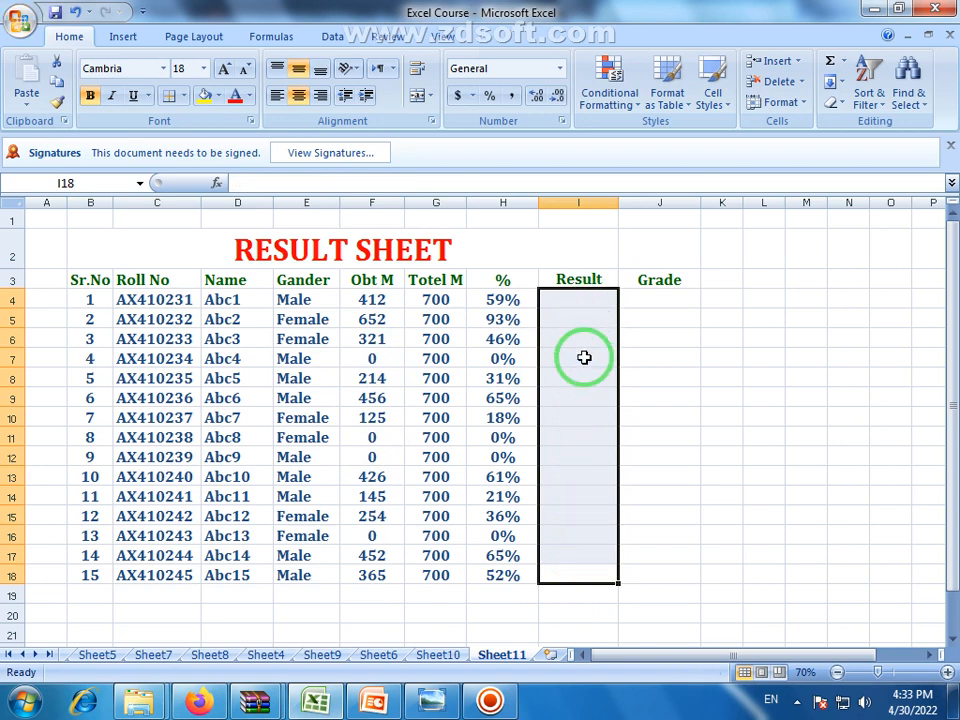
# - Examine the percentage formulas in H4 and H11 beside the empty Result column
pyautogui.click(945, 672)
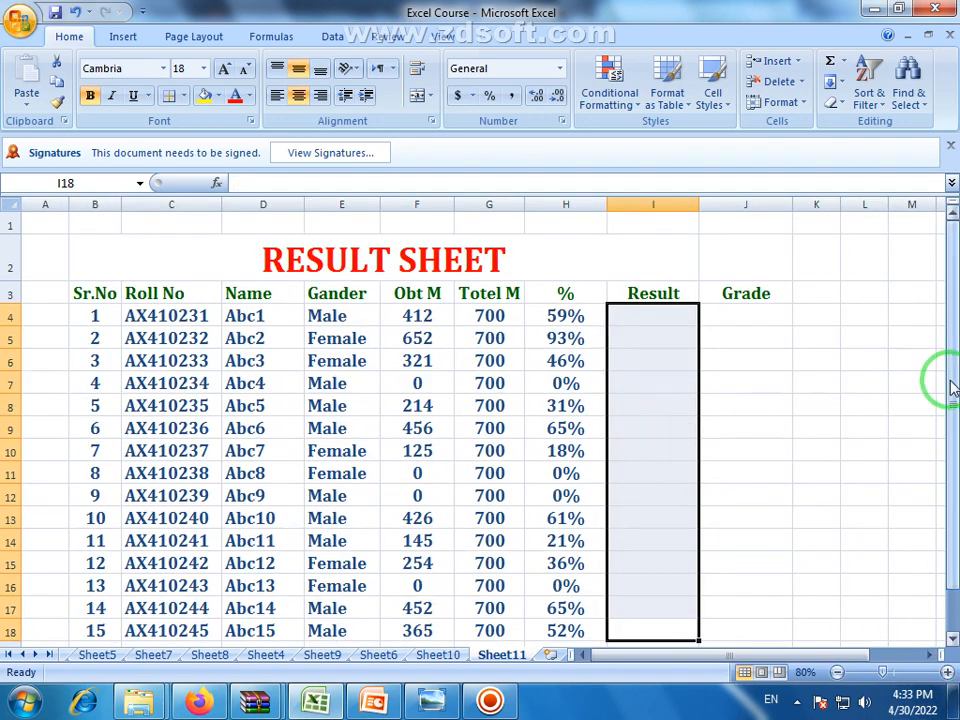
pyautogui.moveTo(947, 381); pyautogui.dragTo(952, 403)
pyautogui.click(643, 296)
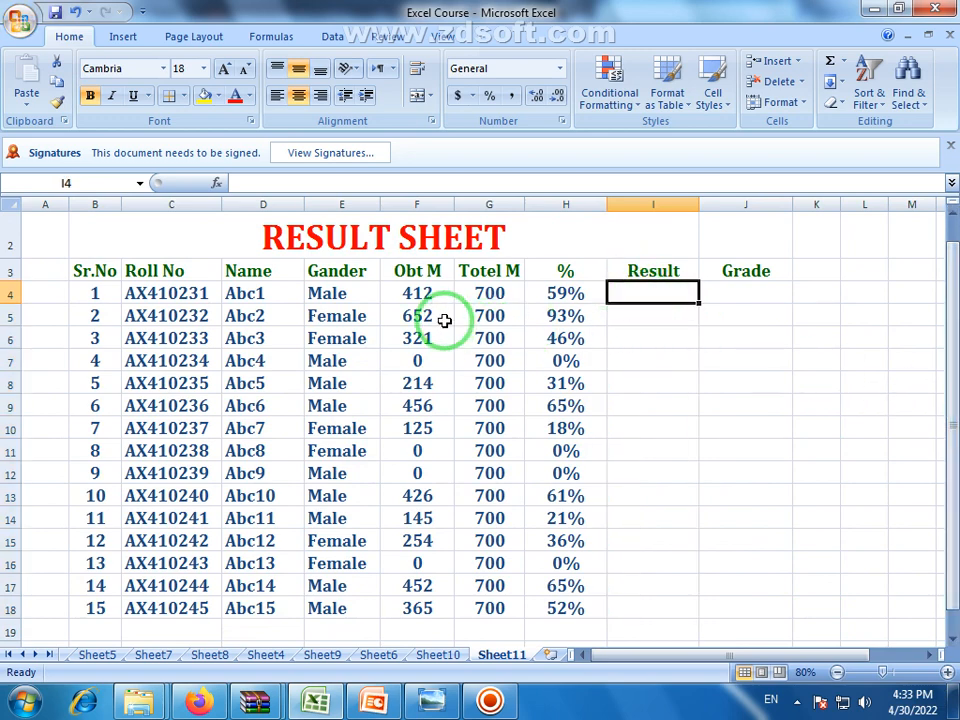
pyautogui.click(567, 296)
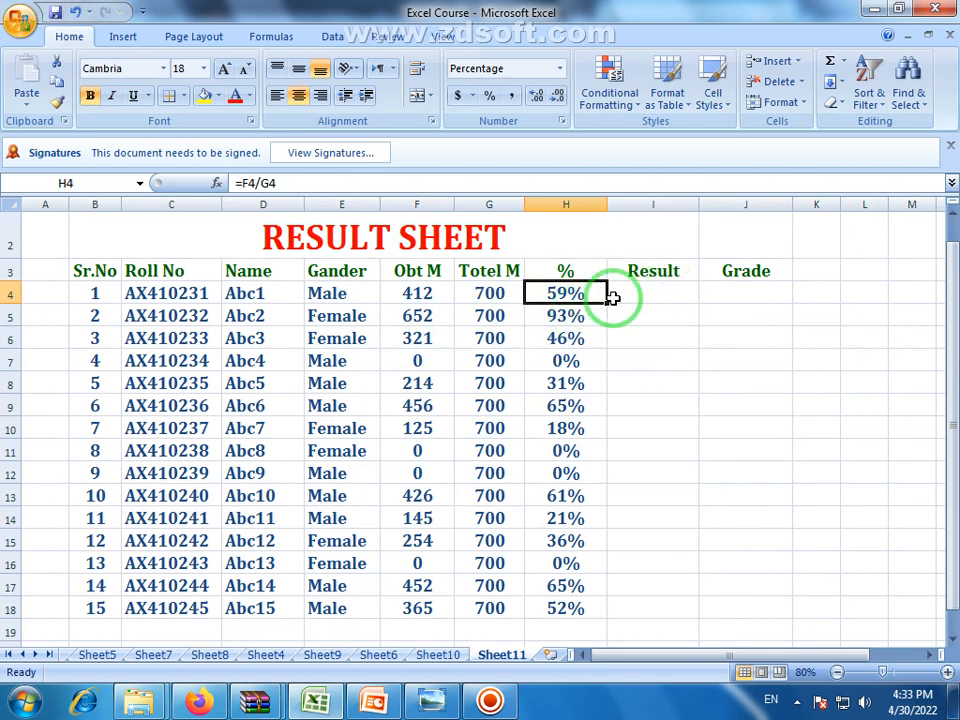
pyautogui.click(572, 453)
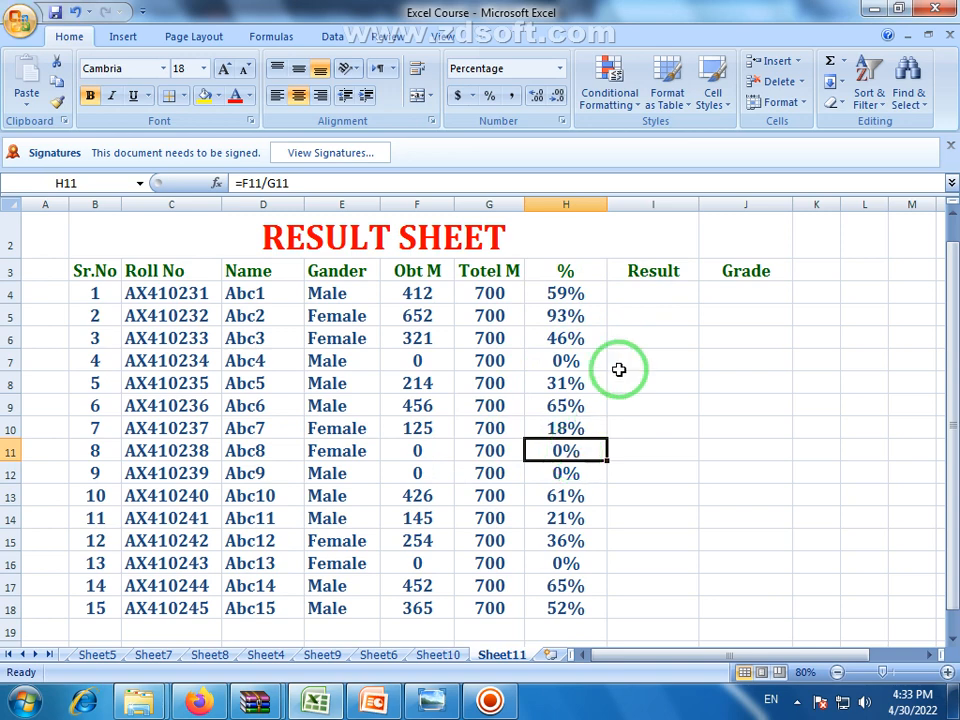
# - Begin an IF formula in I4 with the logical test H4=0%
pyautogui.click(645, 288)
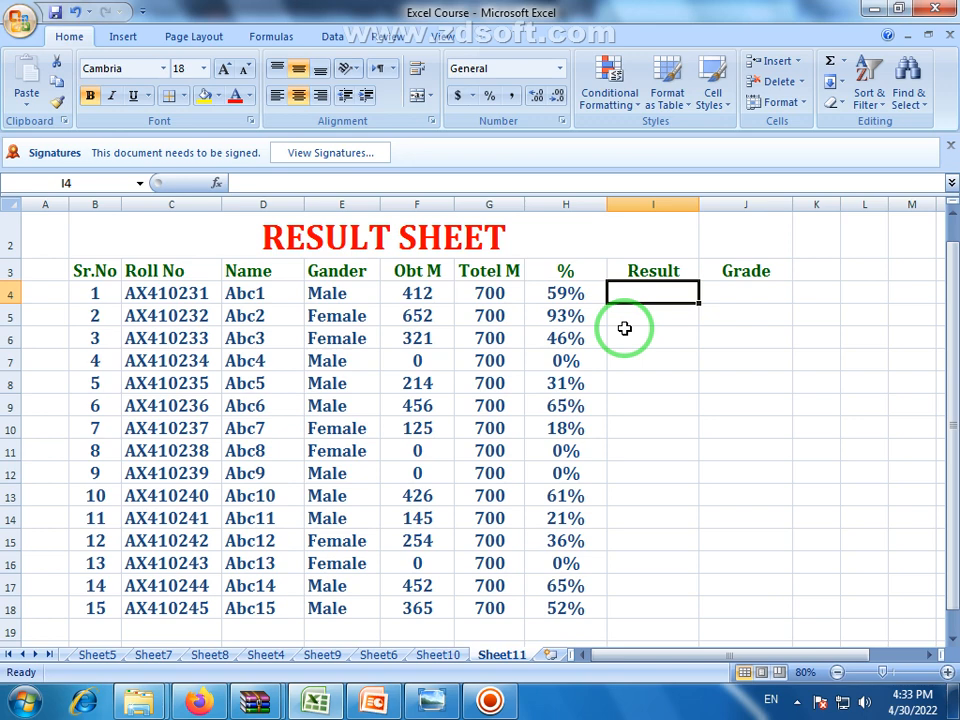
pyautogui.write('=if')
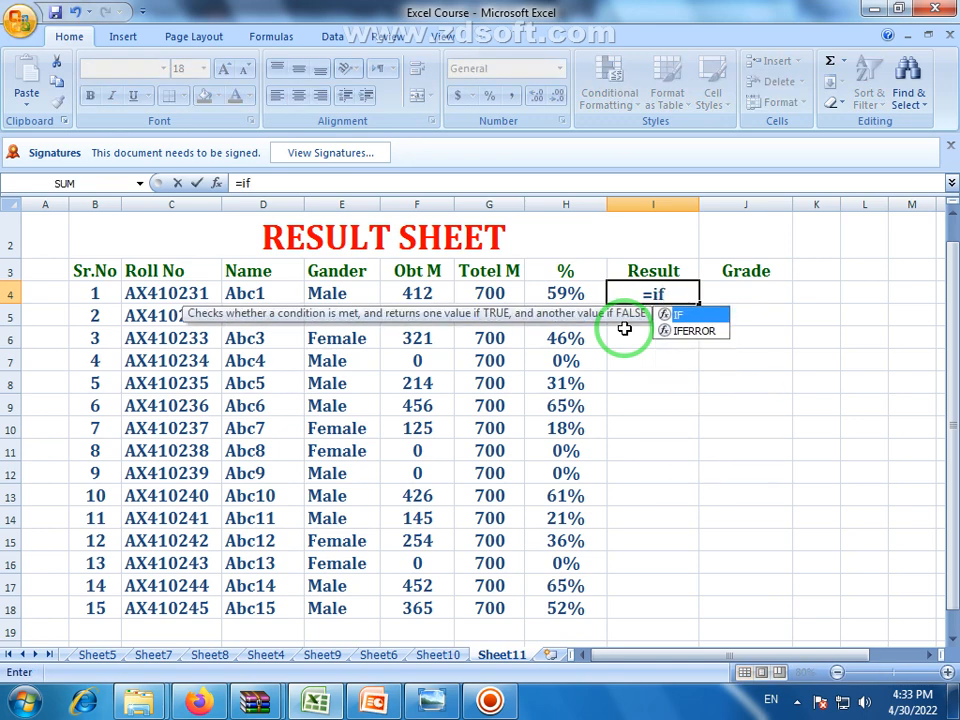
pyautogui.write('(')
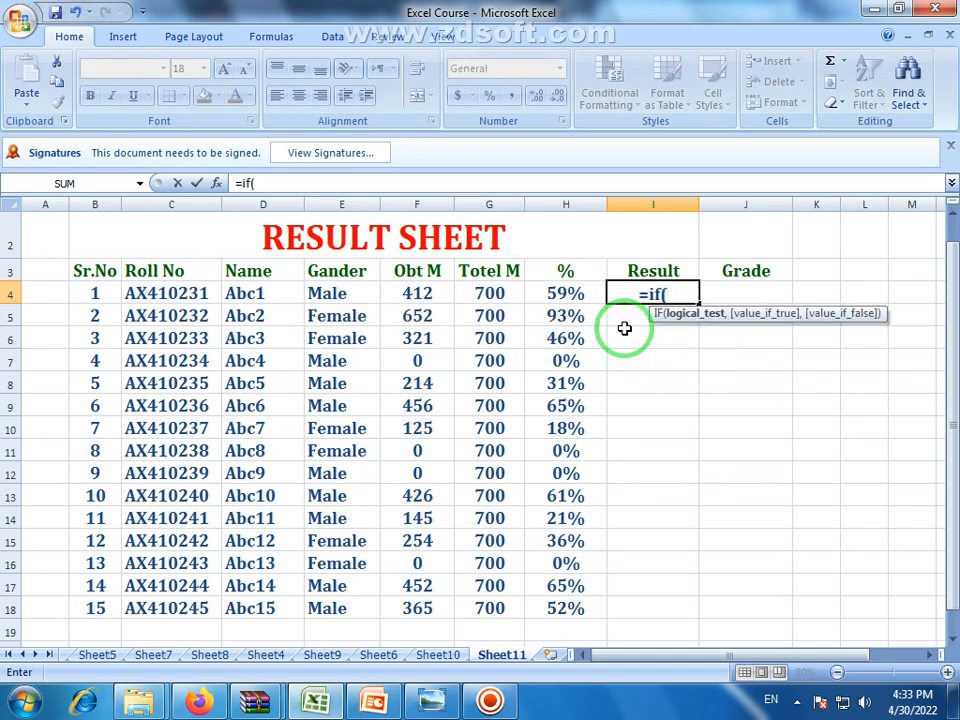
pyautogui.click(558, 296)
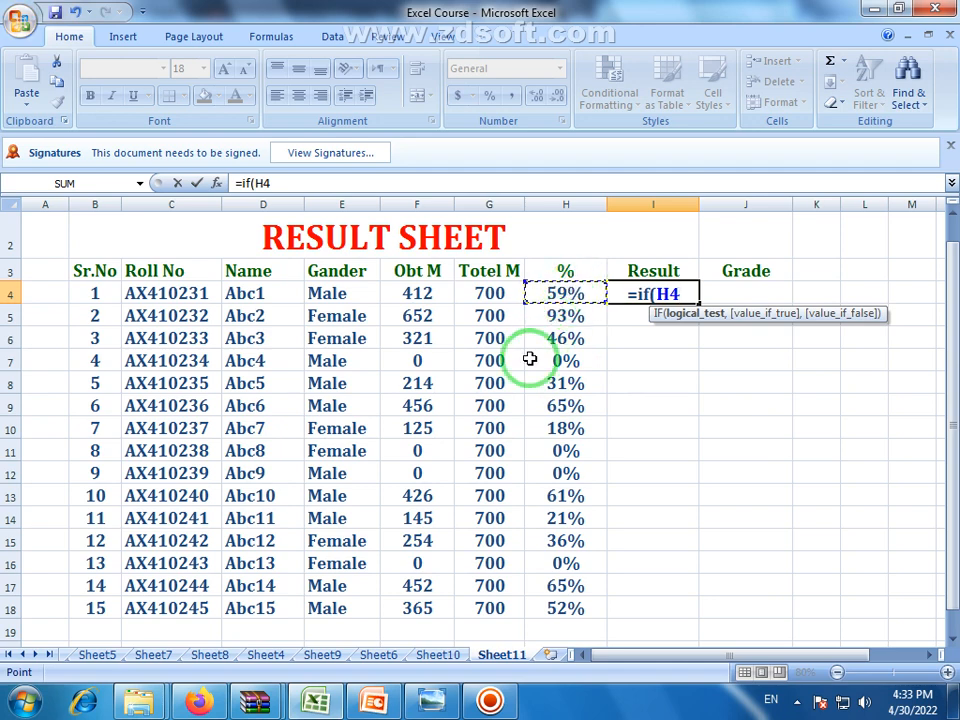
pyautogui.write('=')
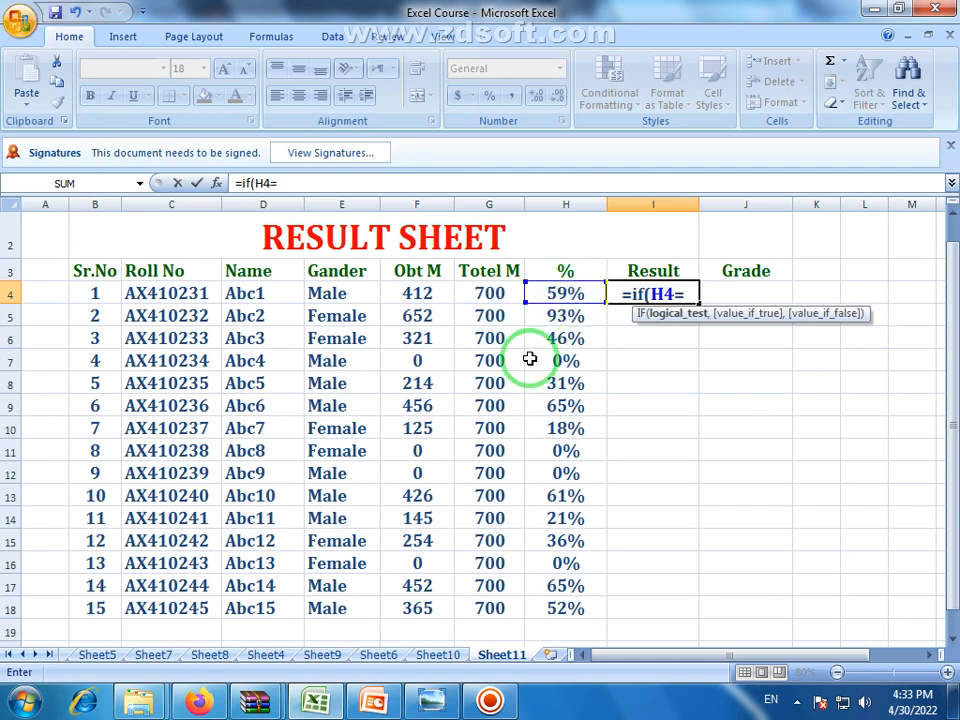
pyautogui.write('0')
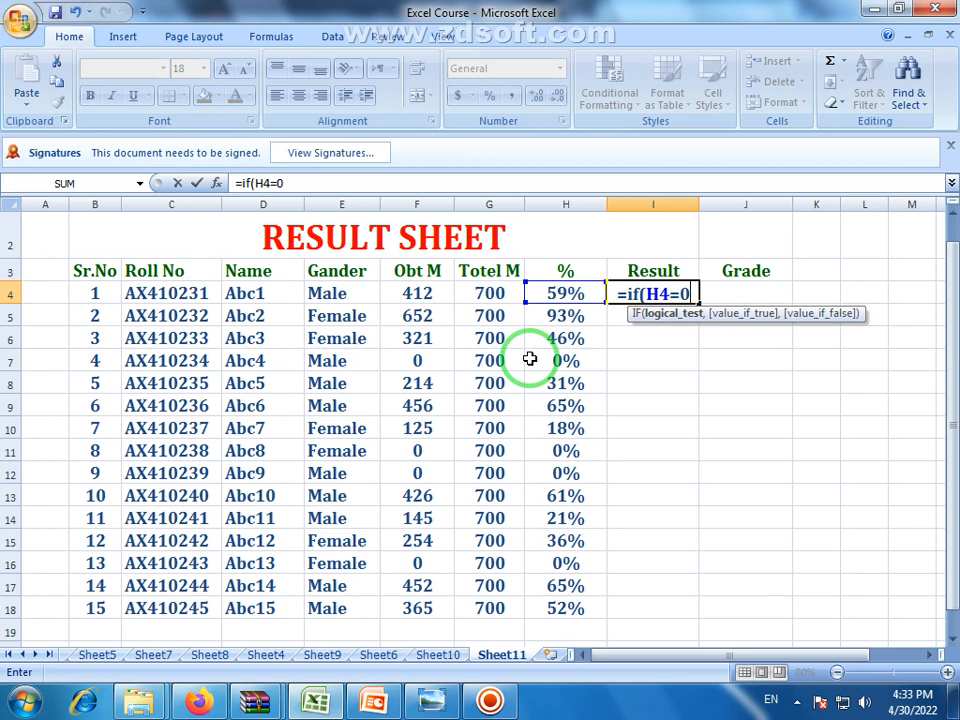
pyautogui.write('%')
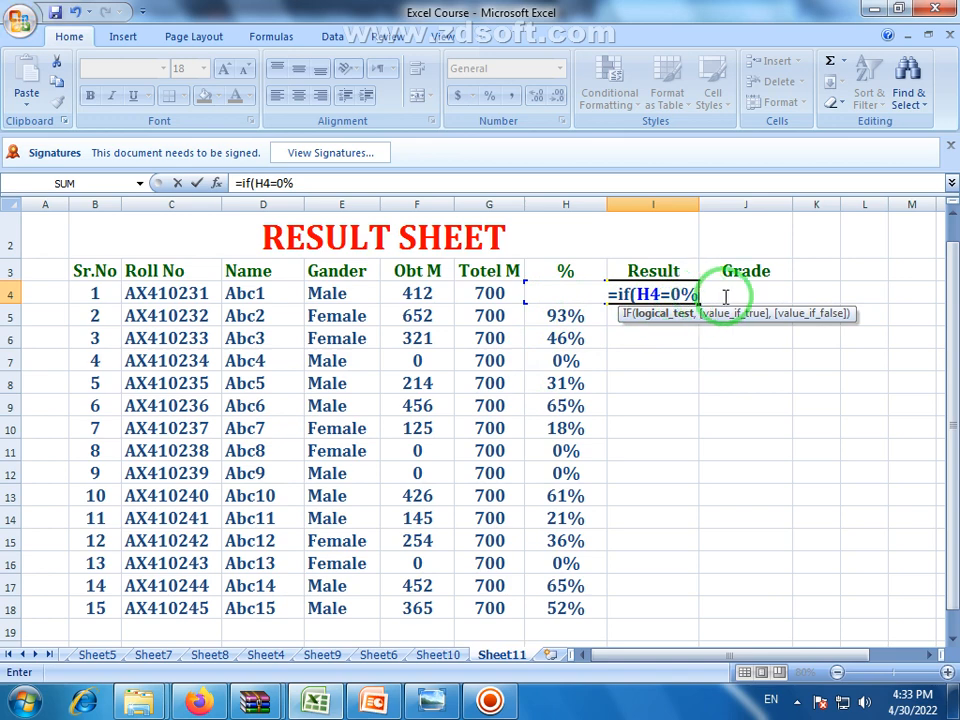
# - Add "Result Waiting" as the value if true in the I4 formula
pyautogui.write(',')
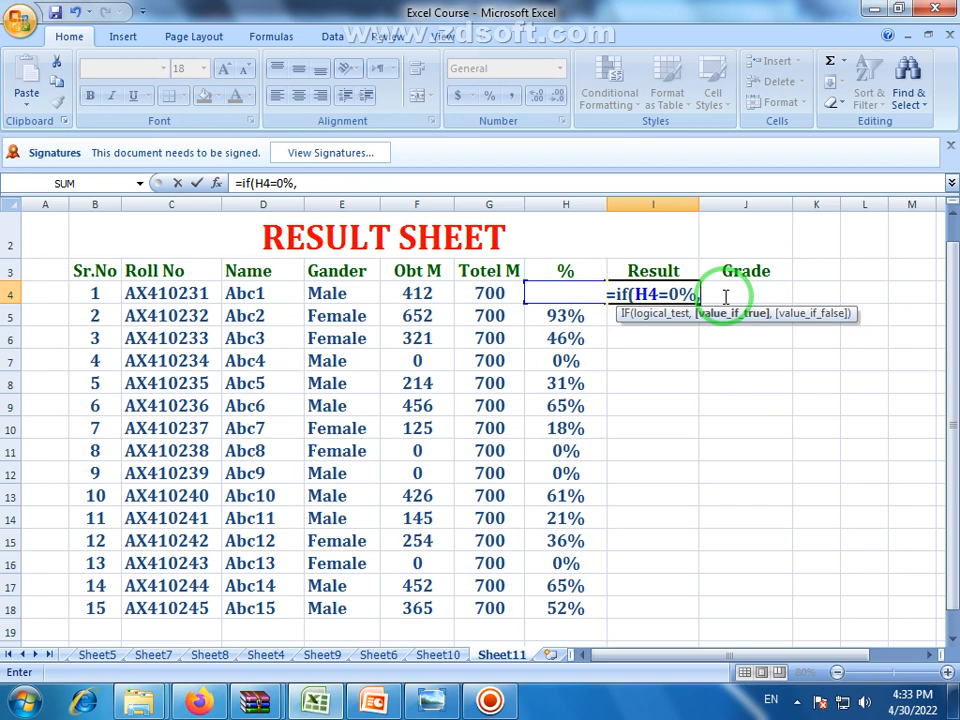
pyautogui.write('"R')
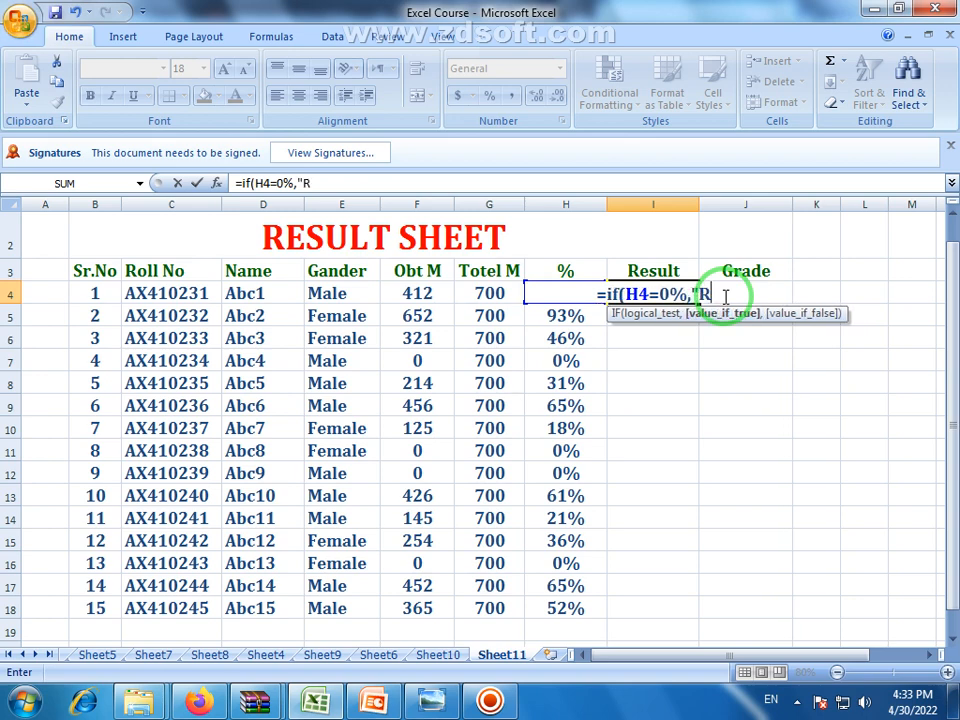
pyautogui.write('esult')
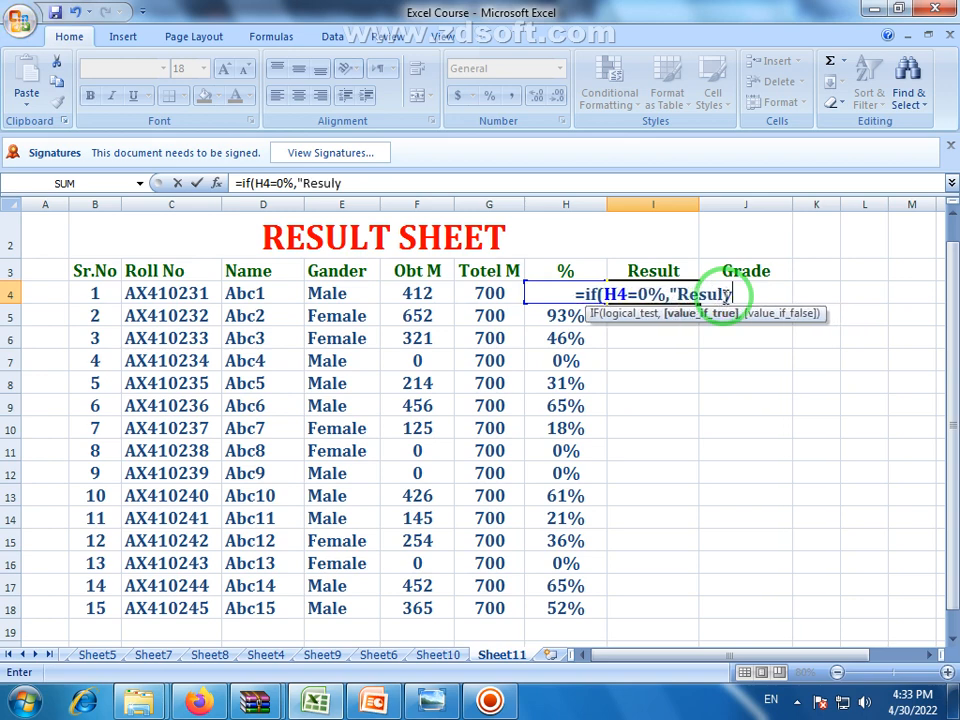
pyautogui.write(' W')
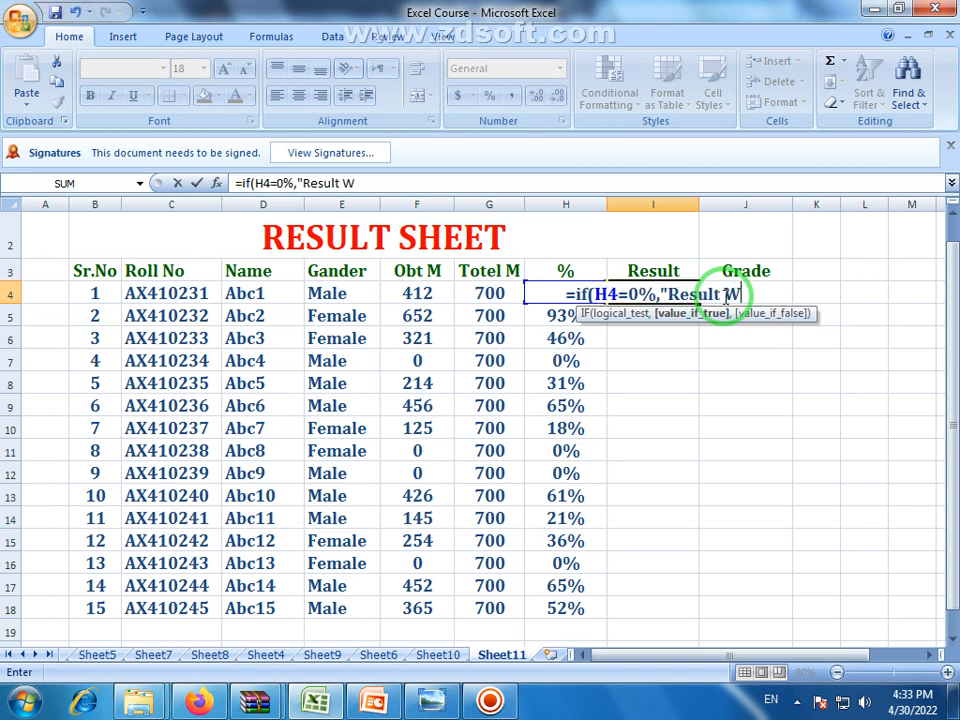
pyautogui.write('aitinh')
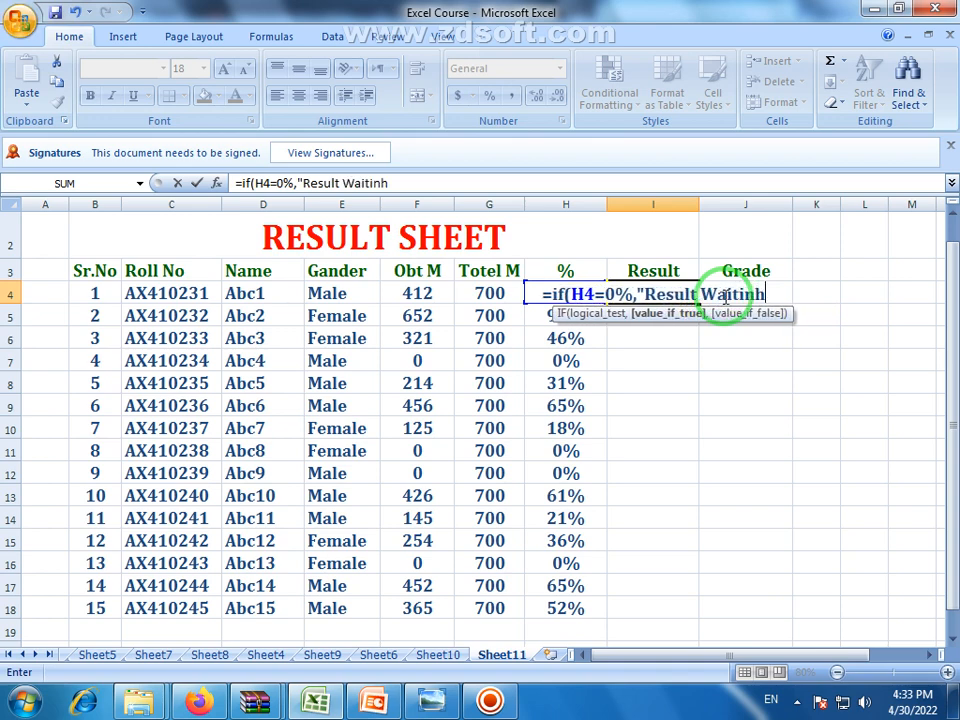
pyautogui.press('BackSpace')
pyautogui.write('g')
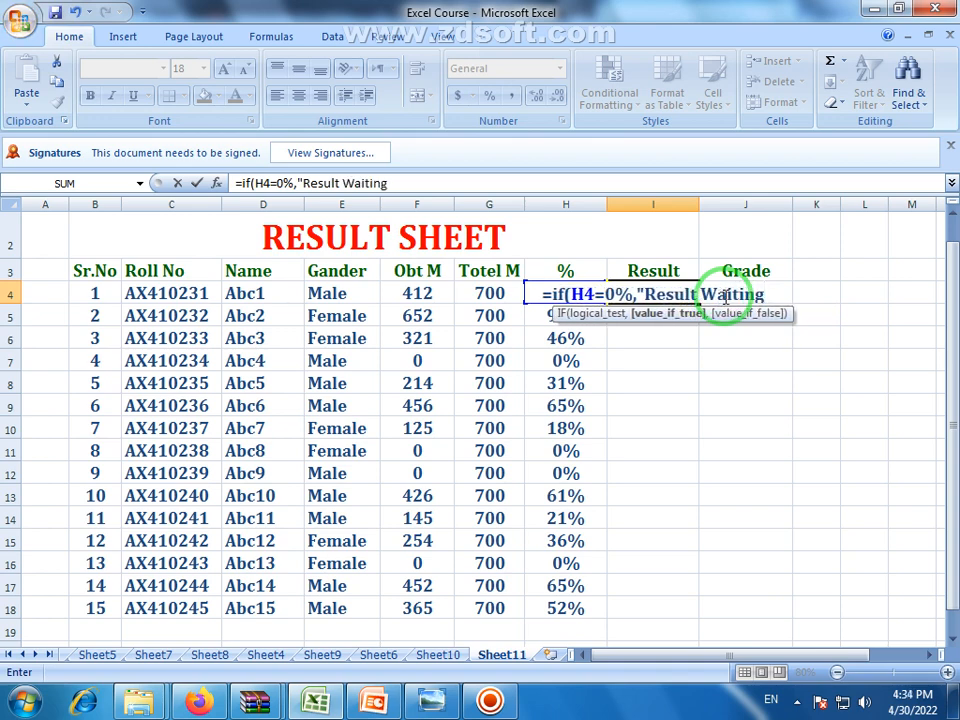
pyautogui.write('"')
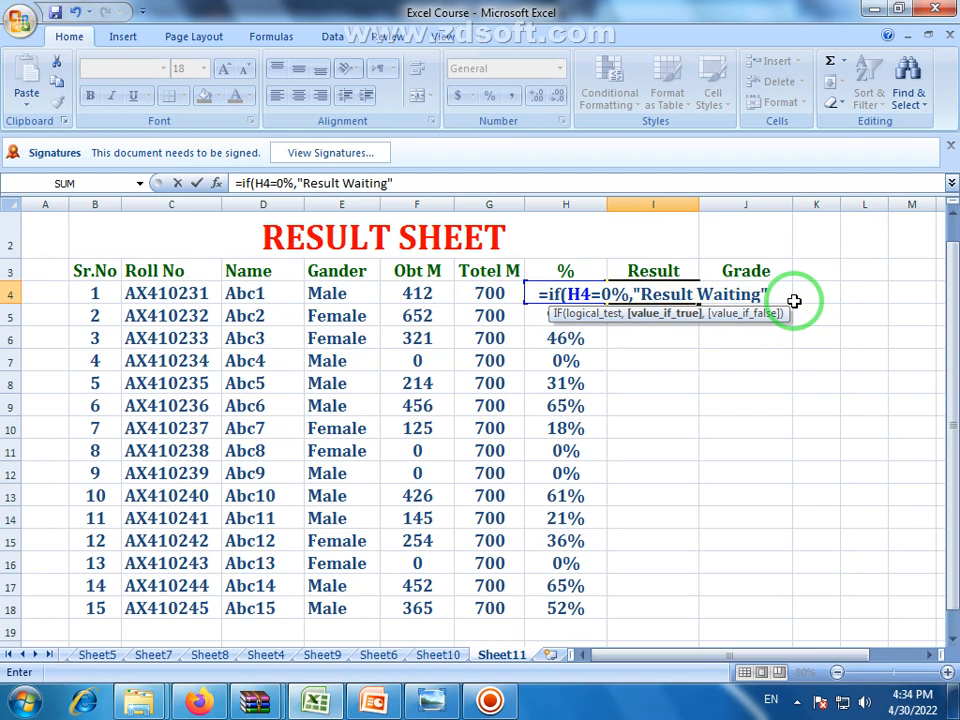
# - Nest a second IF as the value if false in the I4 formula, testing H4>=33%
pyautogui.write('if')
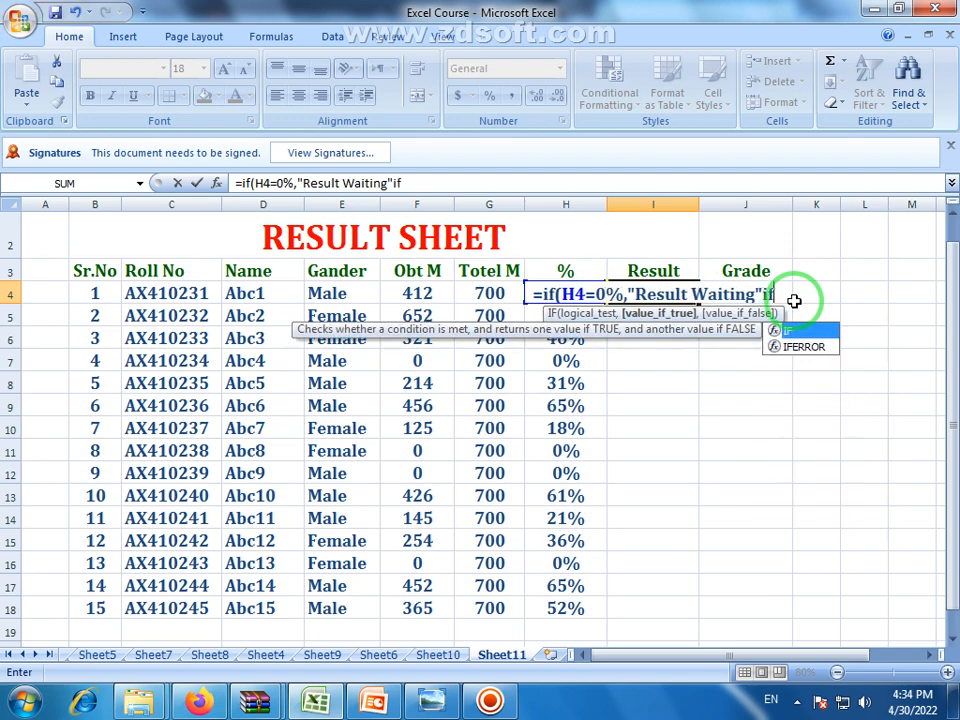
pyautogui.press('BackSpace')
pyautogui.press('BackSpace')
pyautogui.write(',if')
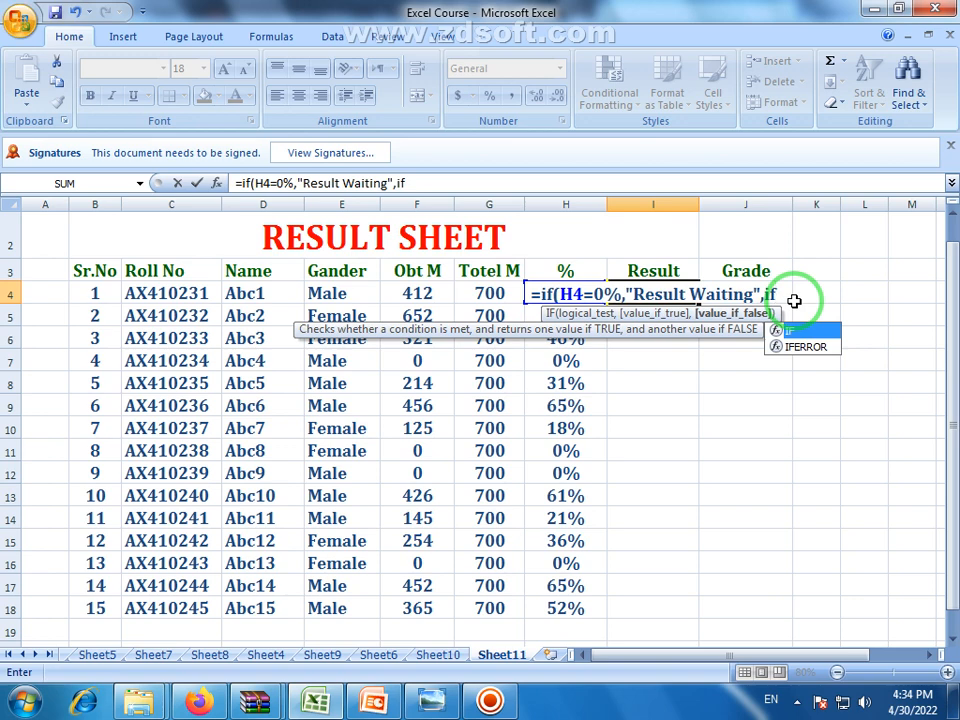
pyautogui.write('(')
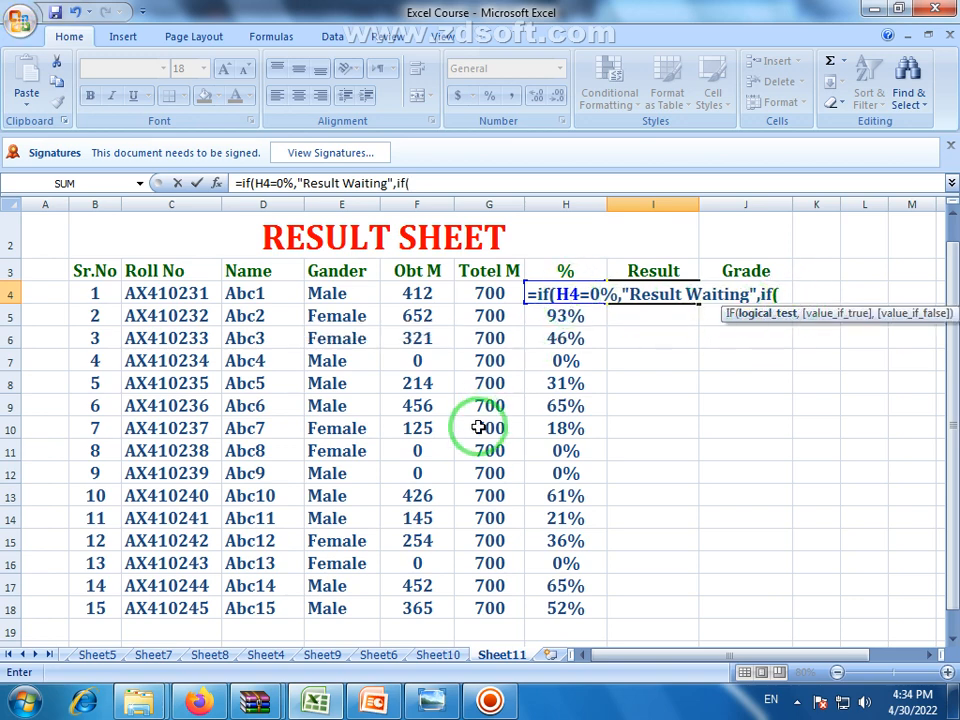
pyautogui.write('h')
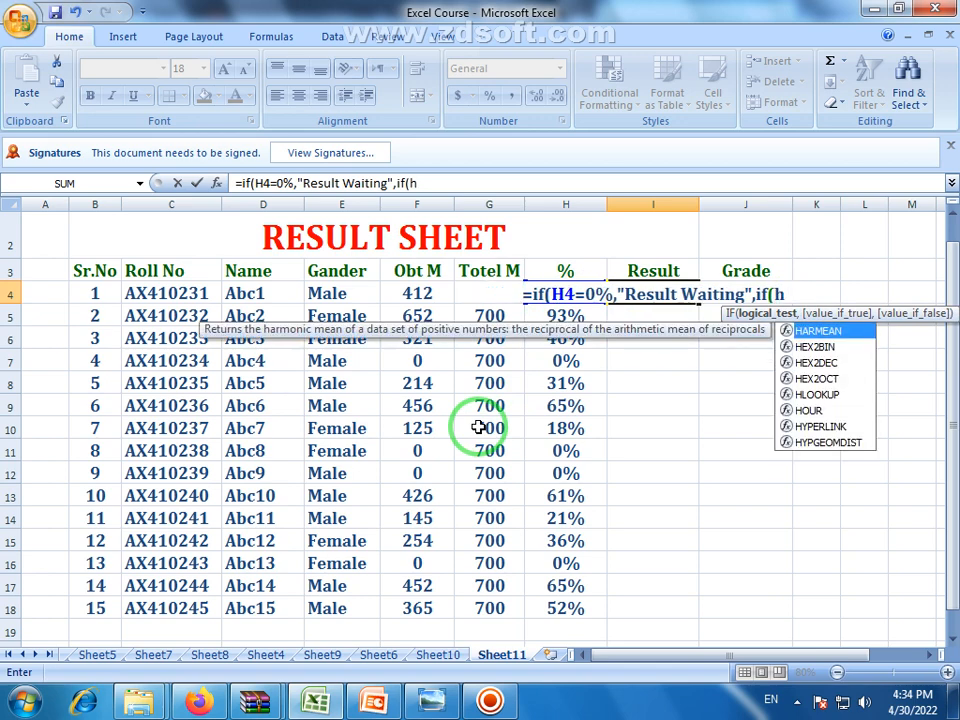
pyautogui.write('4')
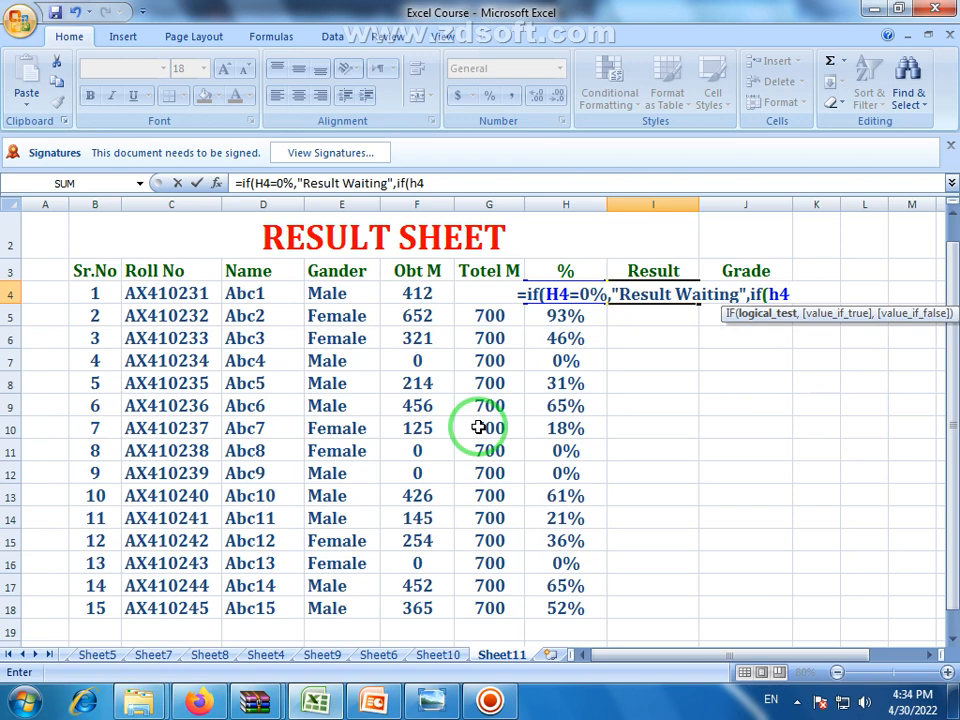
pyautogui.write('>=')
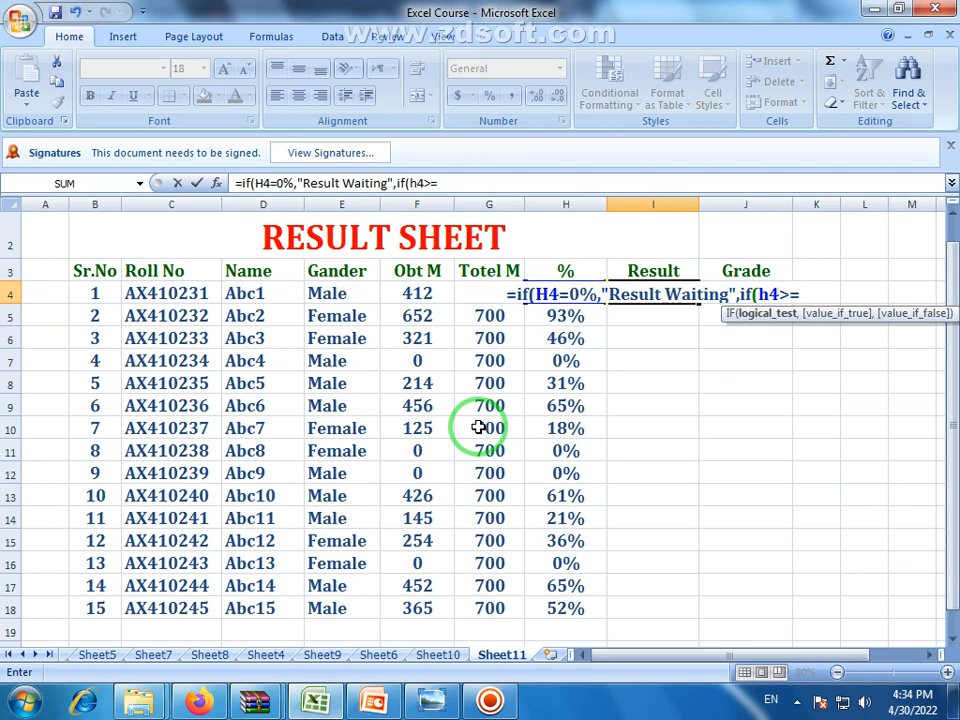
pyautogui.write('33')
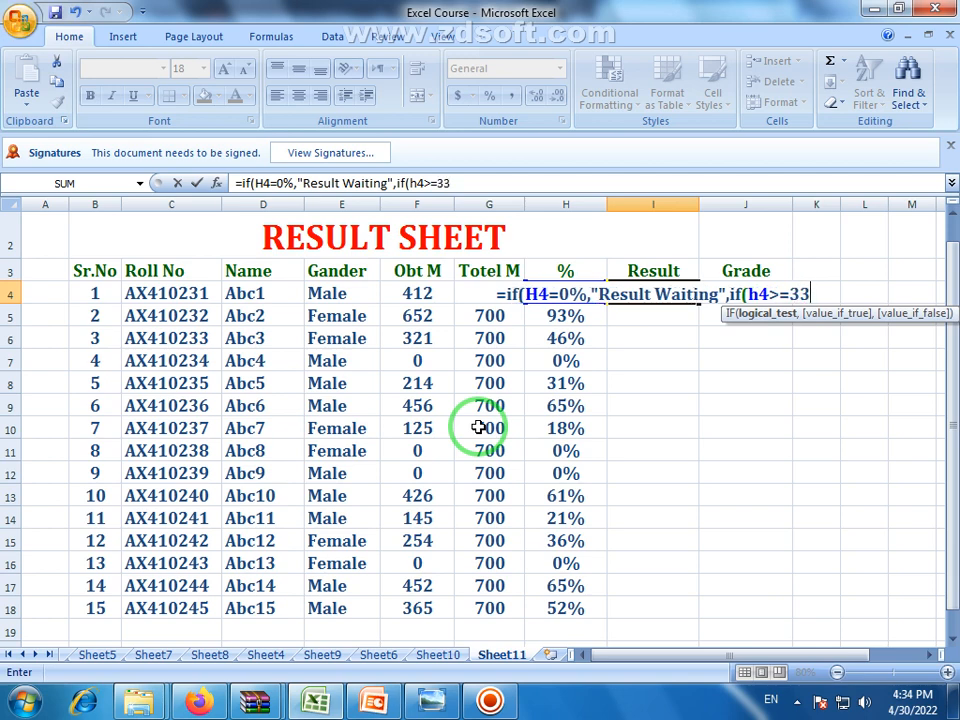
pyautogui.write('%,')
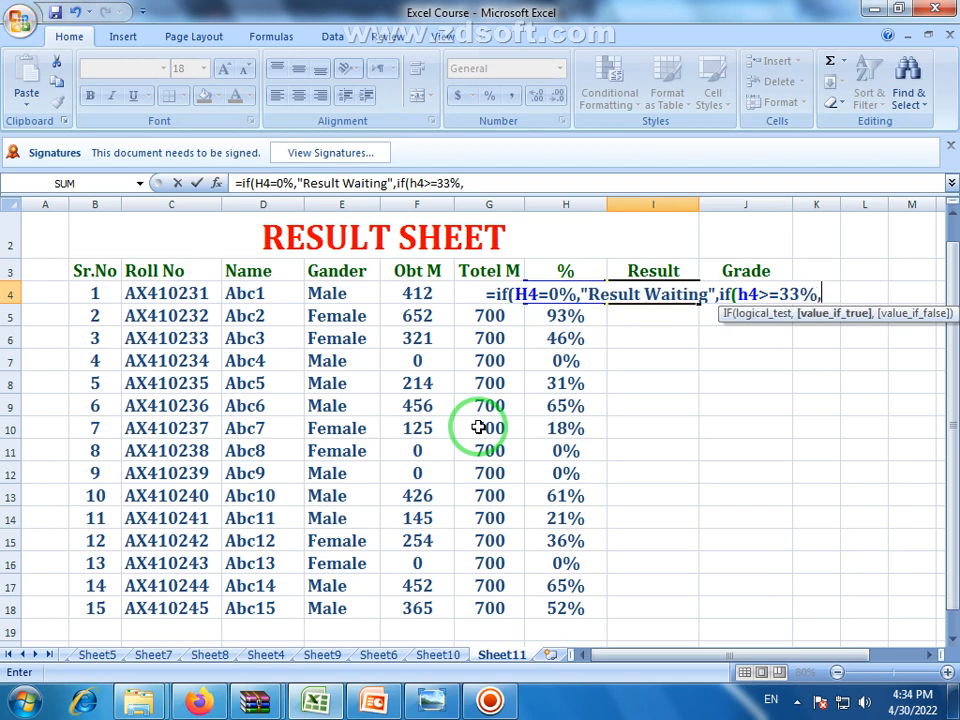
# - Complete the nested IF in I4 with "Pass" if true and "Fail" if false, close both brackets and enter the formula
pyautogui.write('"Pass"')
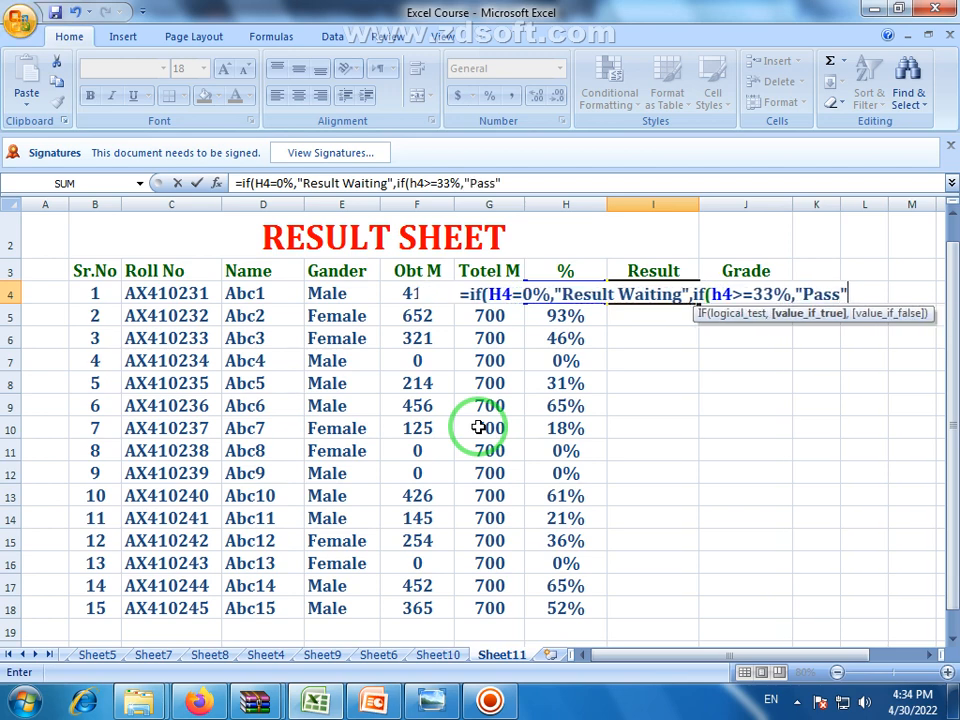
pyautogui.write('/')
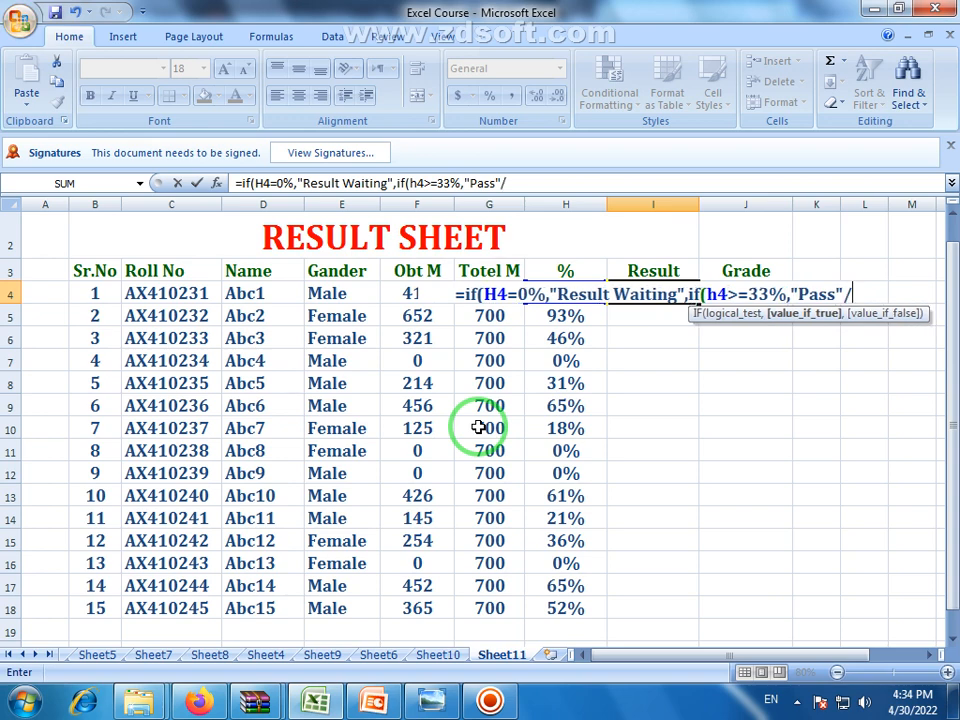
pyautogui.press('BackSpace')
pyautogui.write(',"')
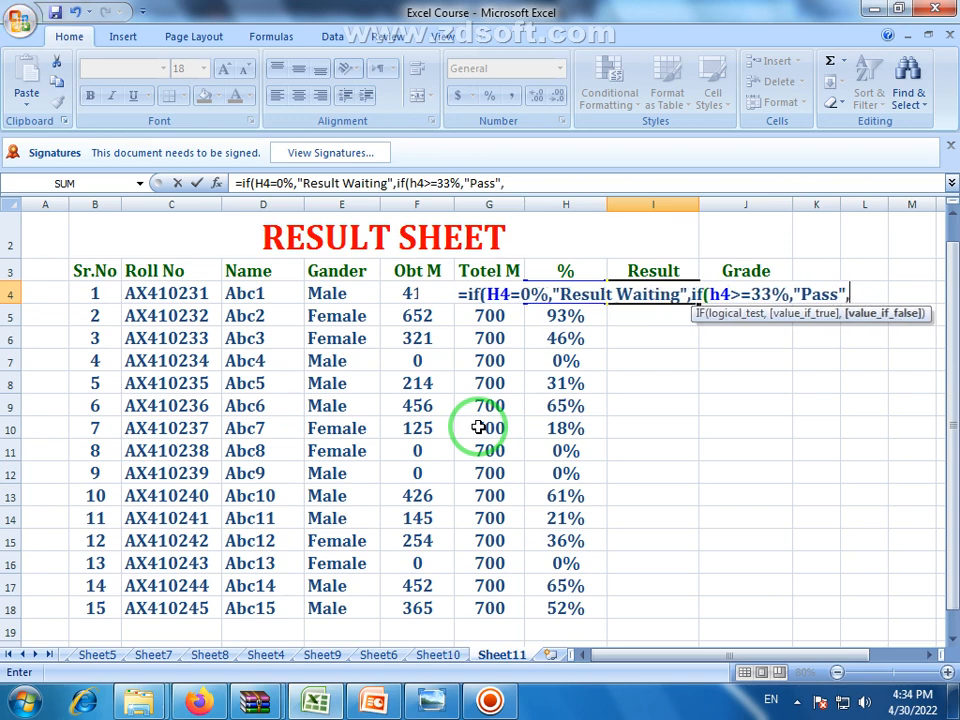
pyautogui.write('Faos')
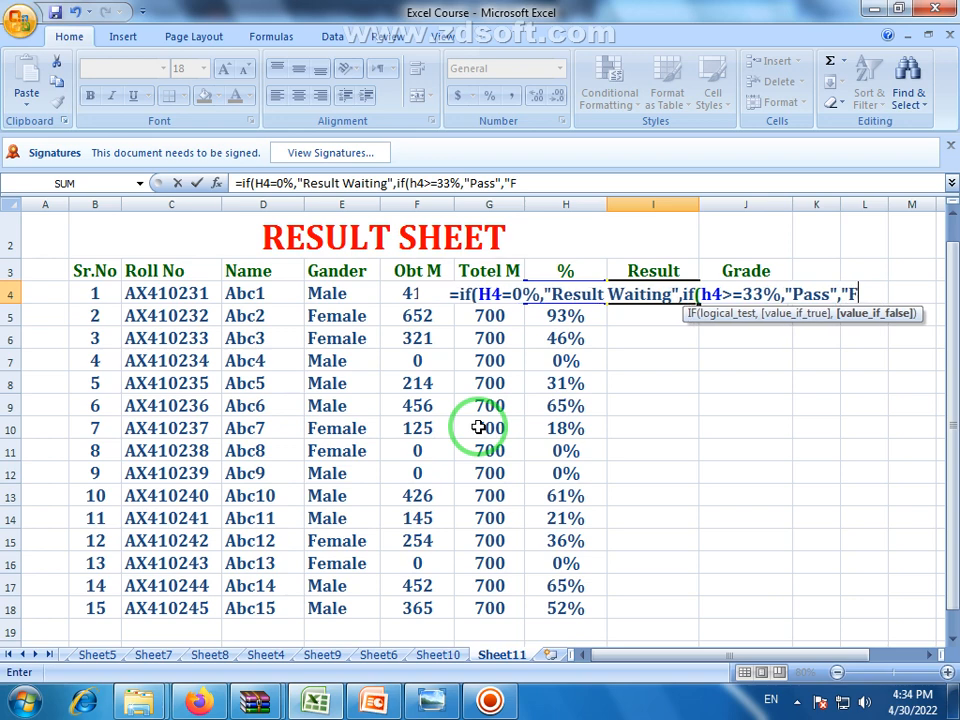
pyautogui.press('BackSpace')
pyautogui.press('BackSpace')
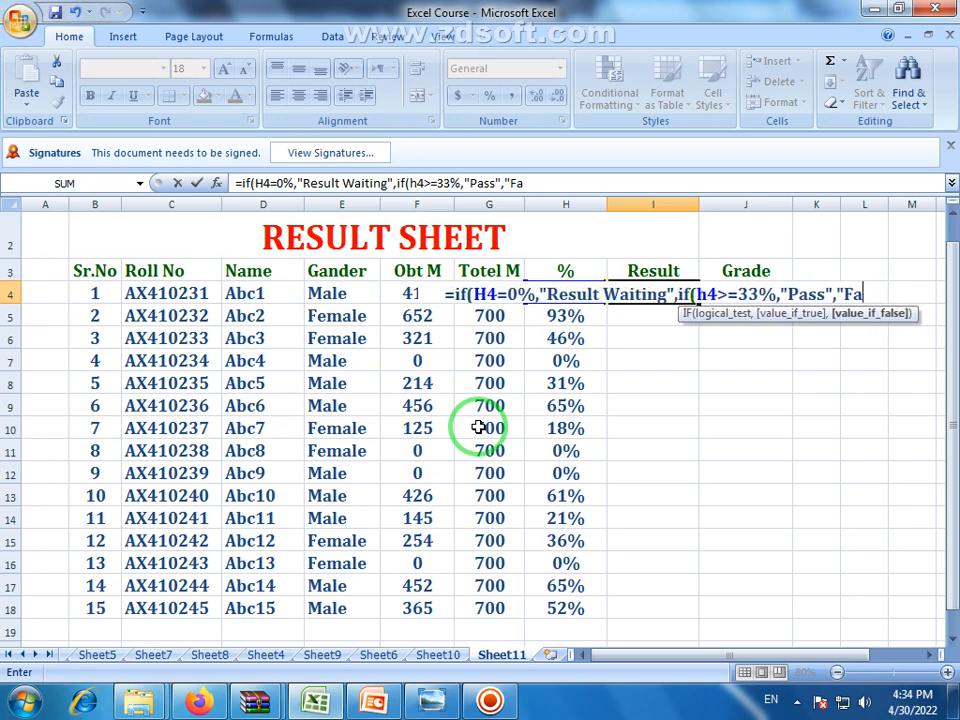
pyautogui.write('il"')
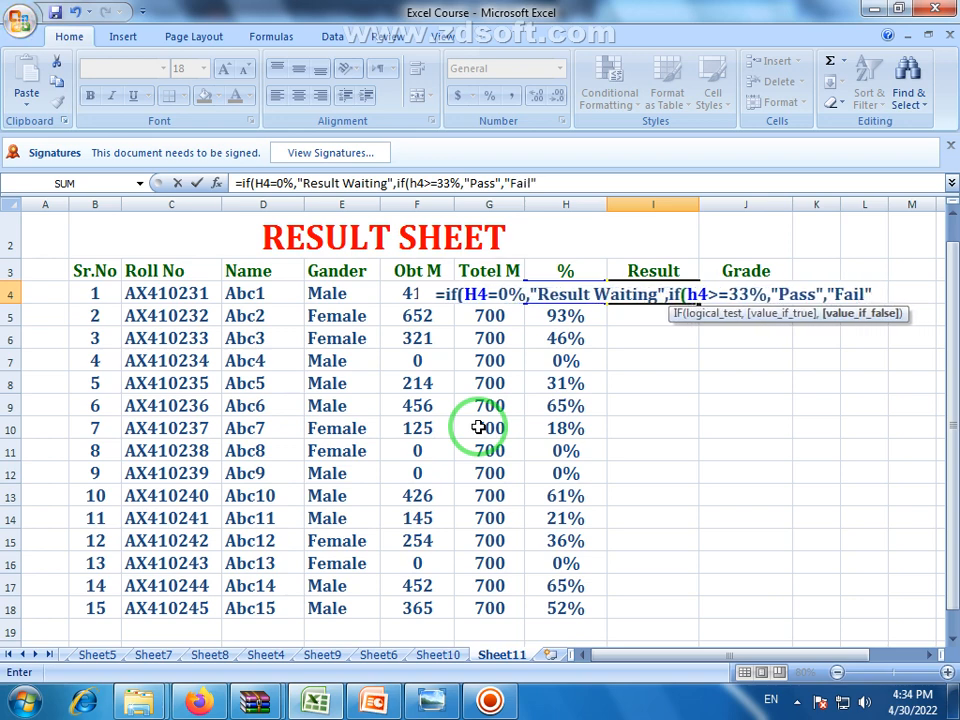
pyautogui.write(')')
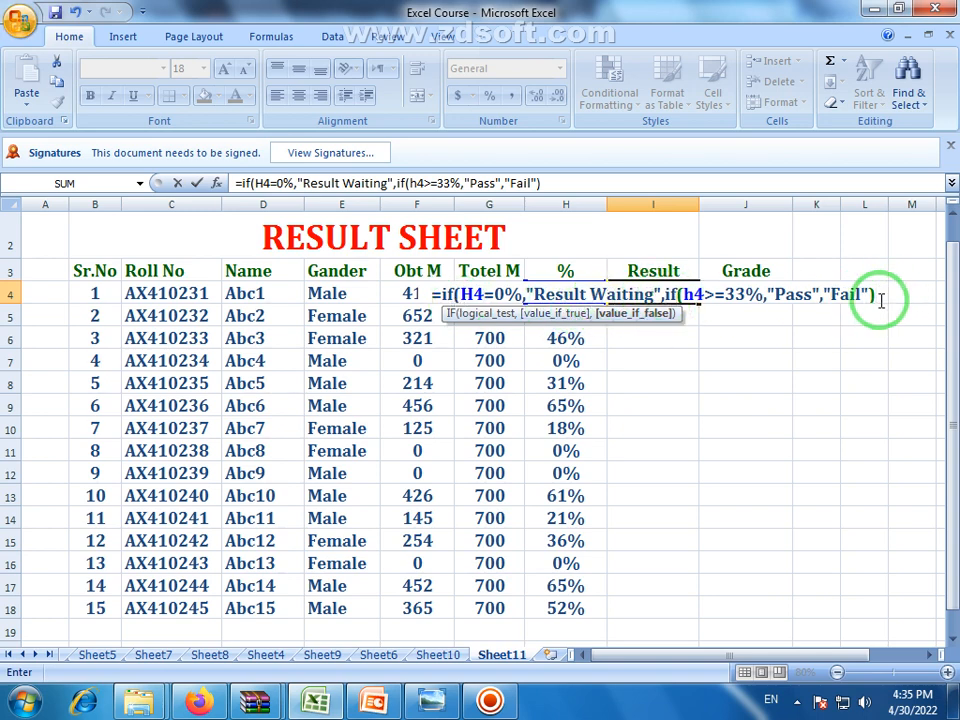
pyautogui.write(')')
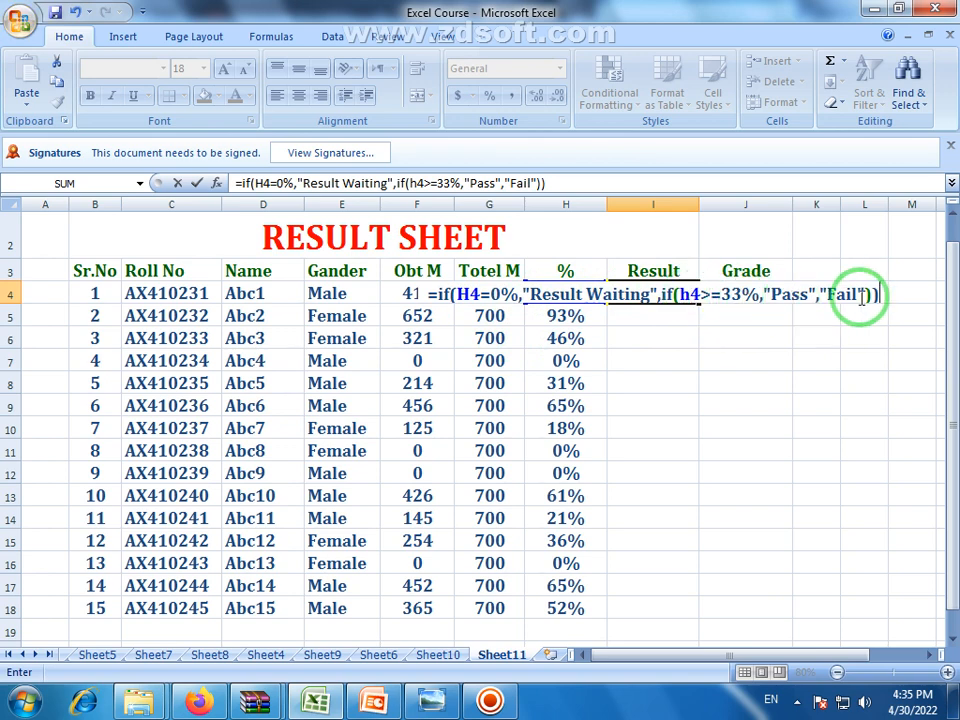
pyautogui.press('Return')
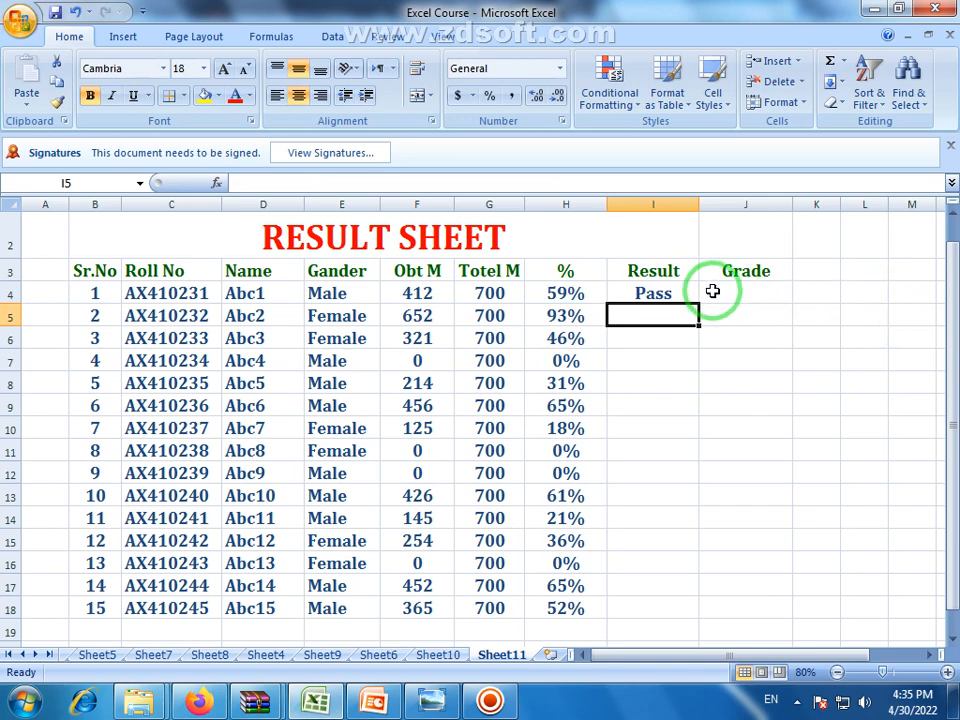
# - Fill the I4 result formula down to I18 and widen column I to fit the "Result Waiting" text
pyautogui.click(676, 296)
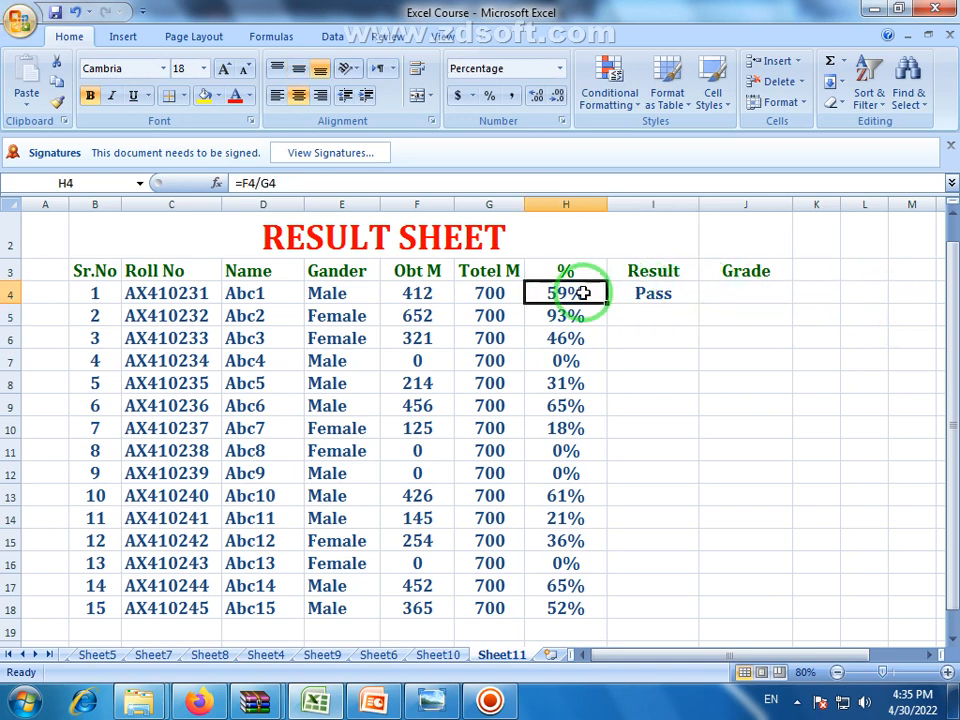
pyautogui.click(664, 296)
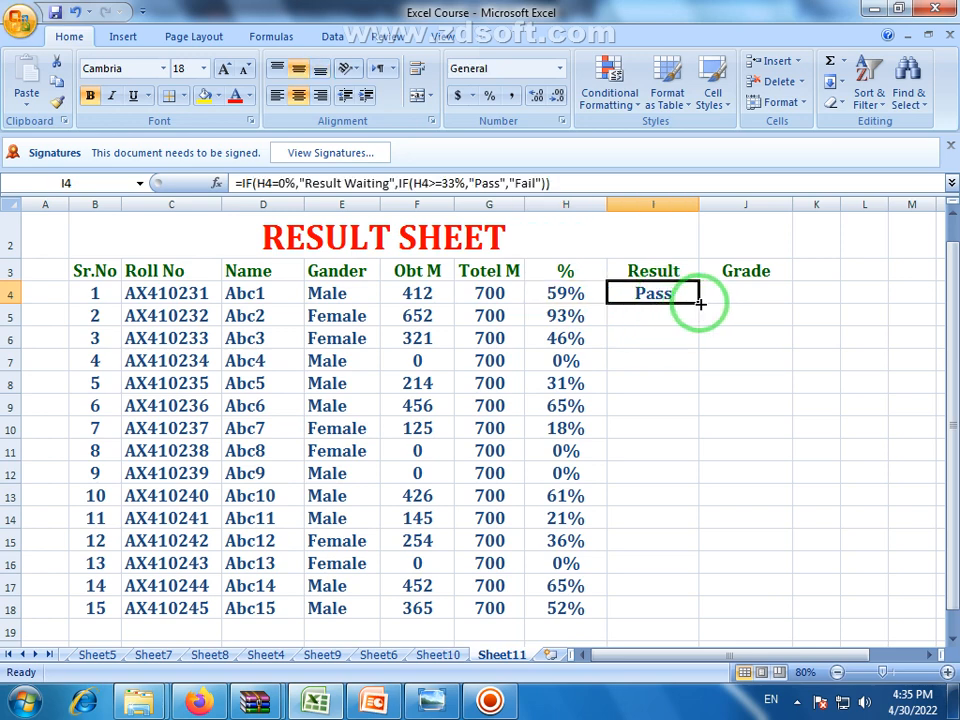
pyautogui.moveTo(700, 303); pyautogui.dragTo(701, 615)
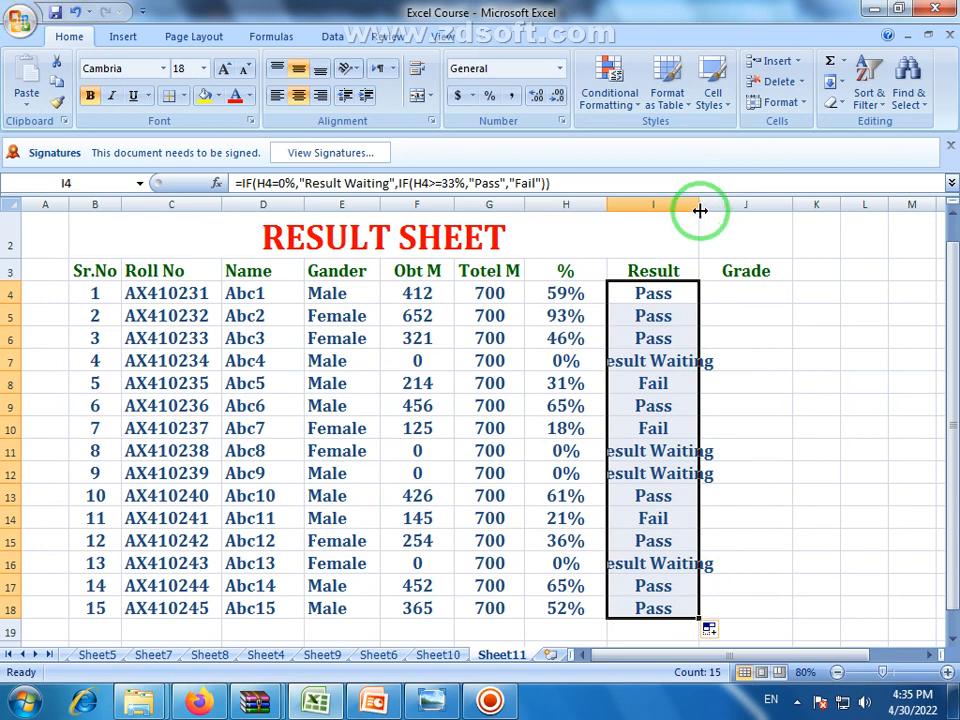
pyautogui.moveTo(697, 208); pyautogui.dragTo(744, 208)
pyautogui.click(796, 458)
pyautogui.click(591, 338)
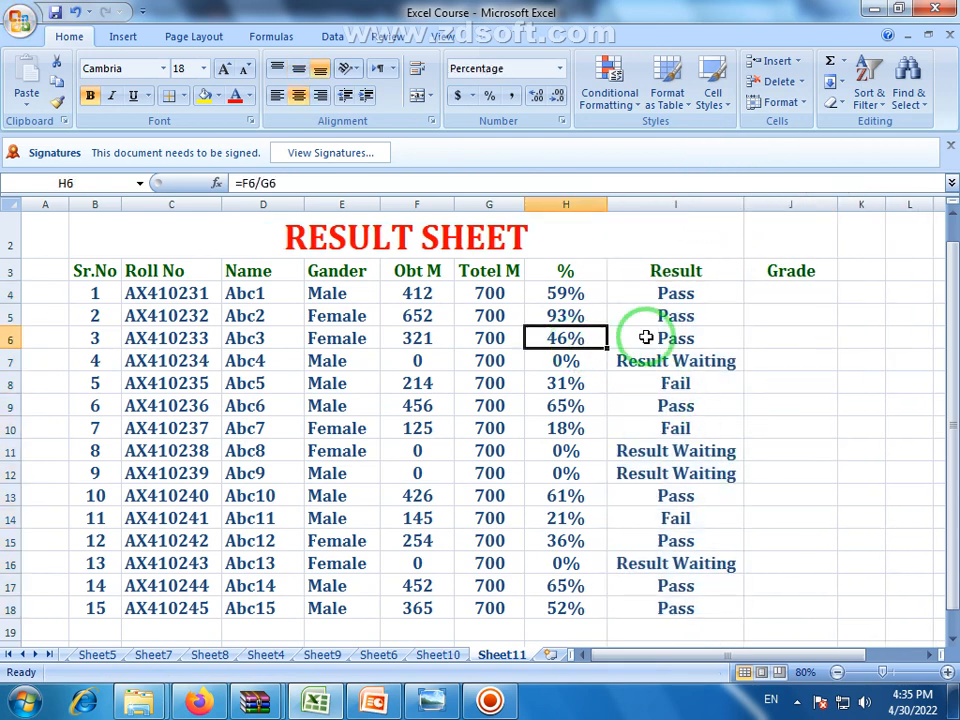
# - Check the Result entries in I4:I18 and their formulas against the percentages in column H
pyautogui.click(563, 362)
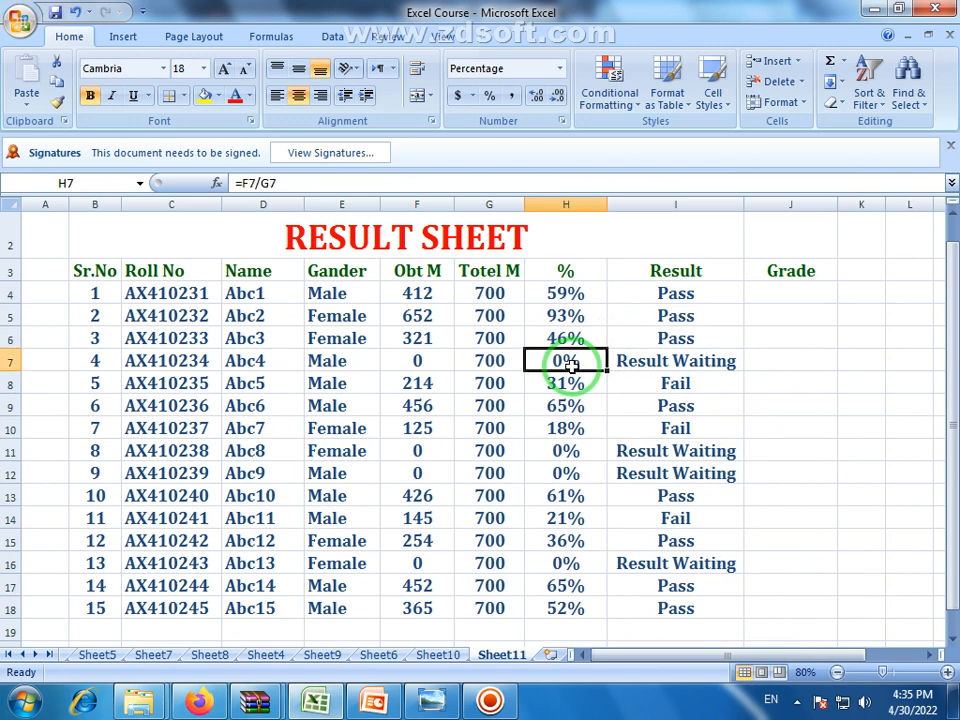
pyautogui.click(716, 360)
pyautogui.click(578, 383)
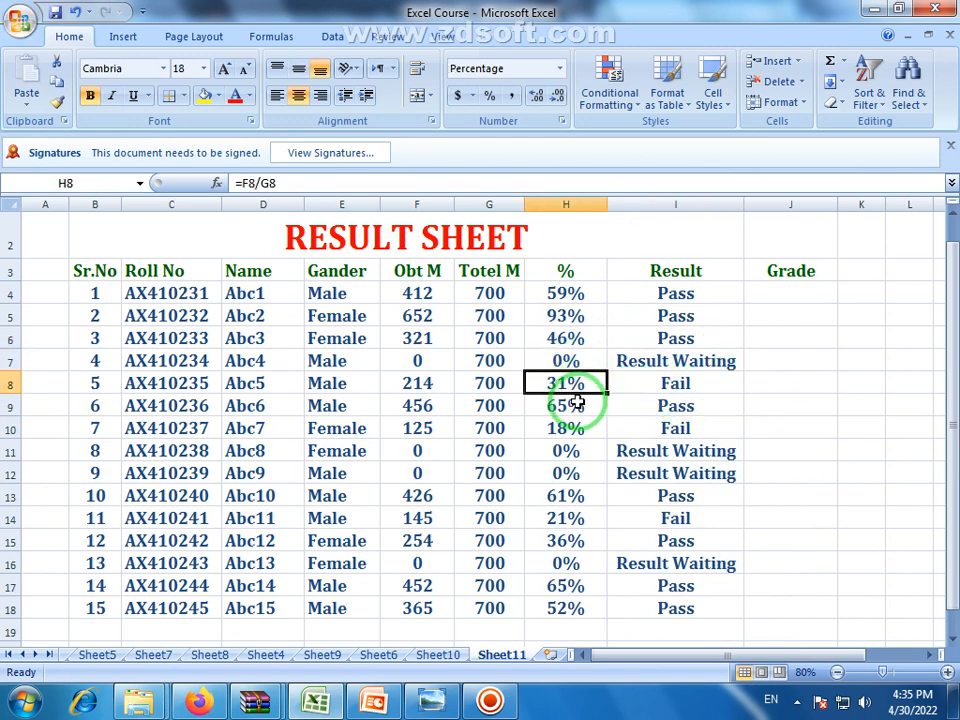
pyautogui.click(565, 428)
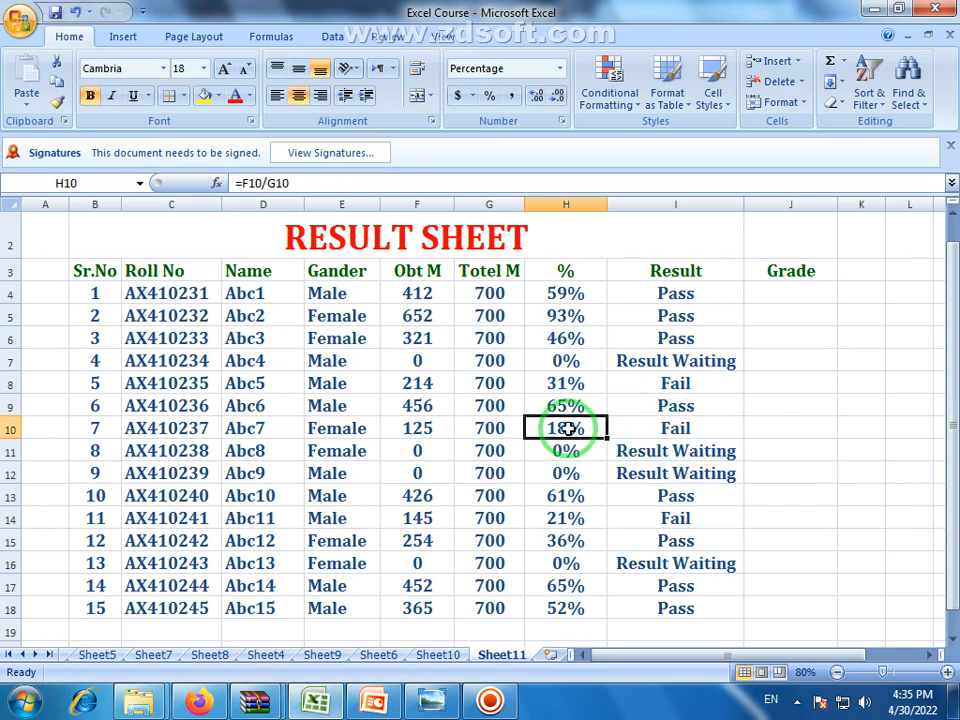
pyautogui.click(568, 452)
pyautogui.click(572, 473)
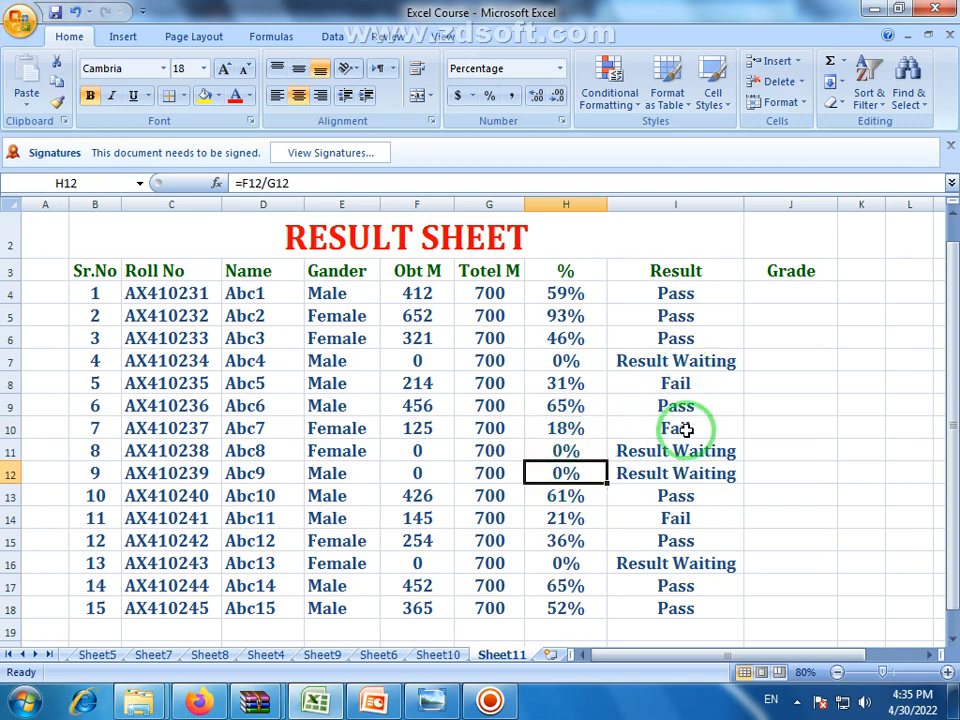
pyautogui.click(682, 358)
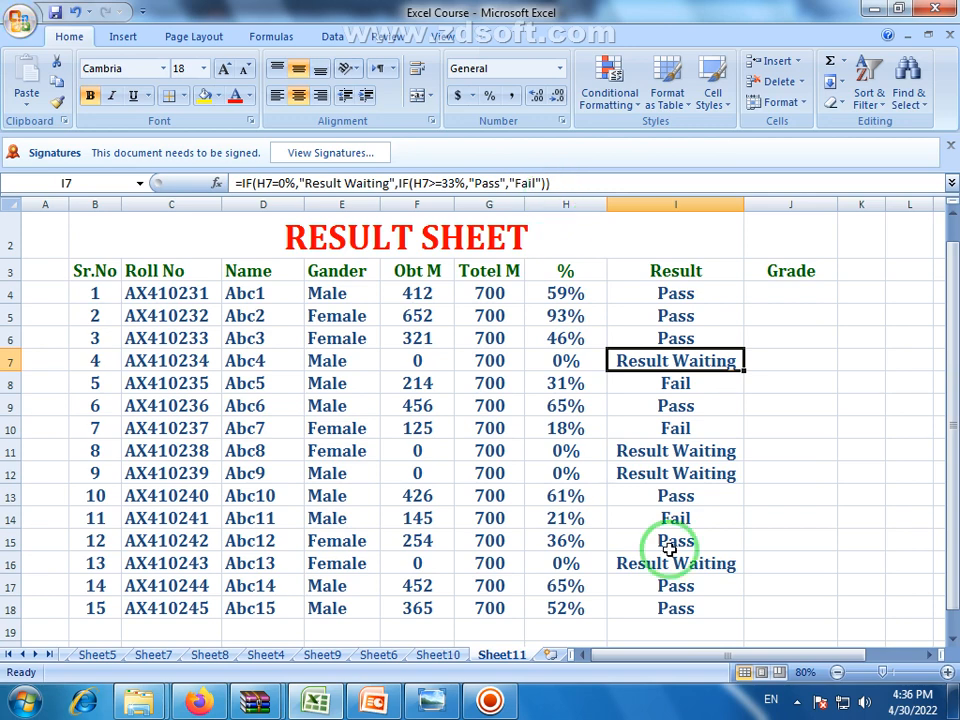
pyautogui.click(696, 608)
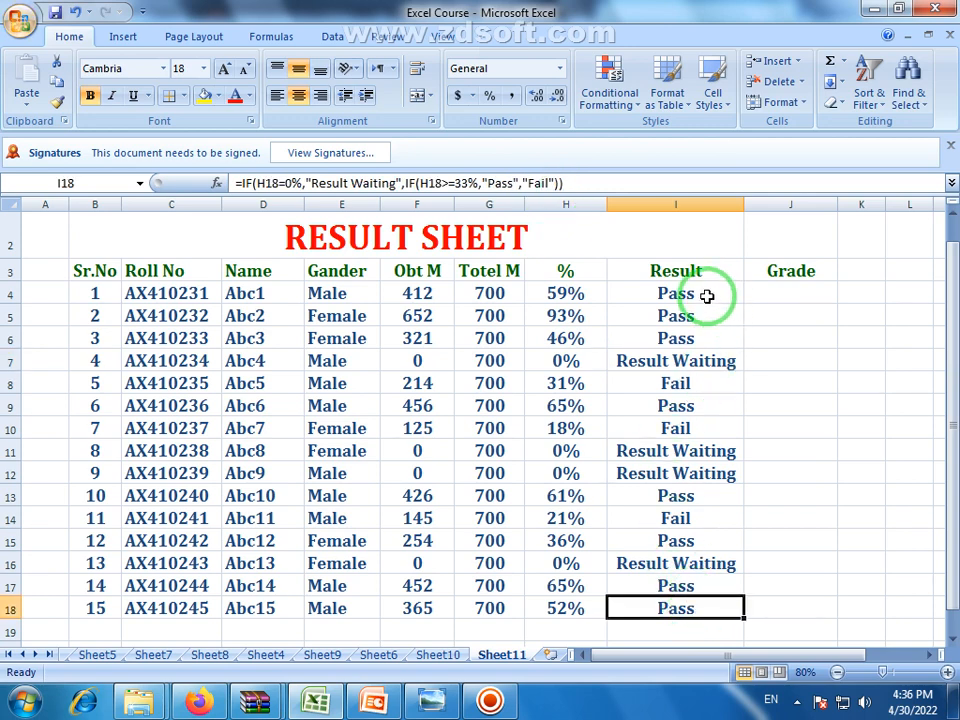
pyautogui.moveTo(707, 296); pyautogui.dragTo(713, 614)
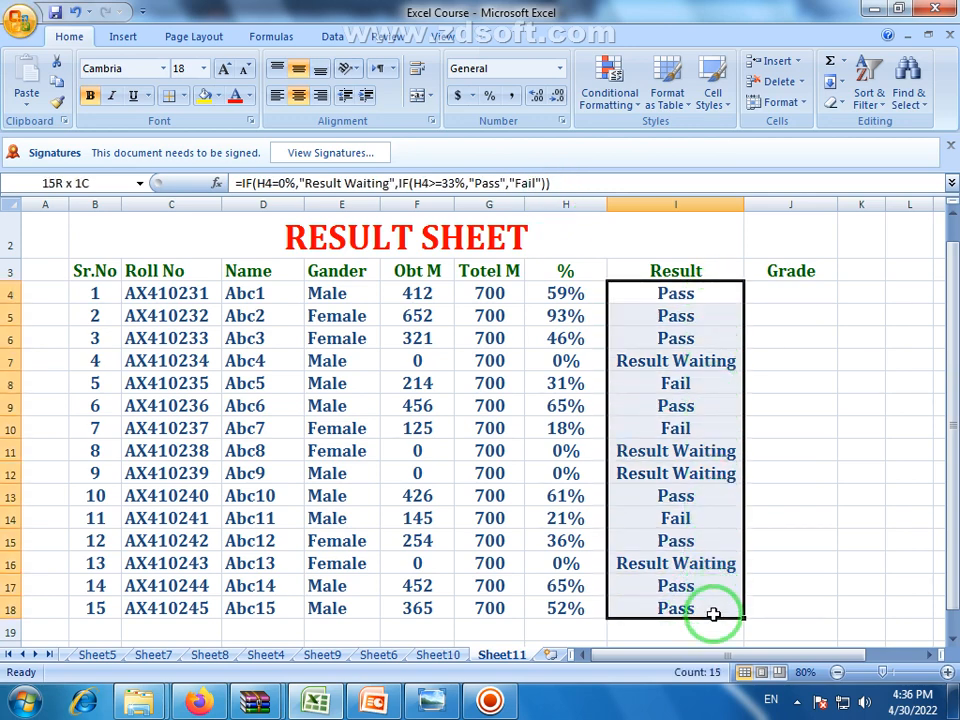
pyautogui.click(828, 591)
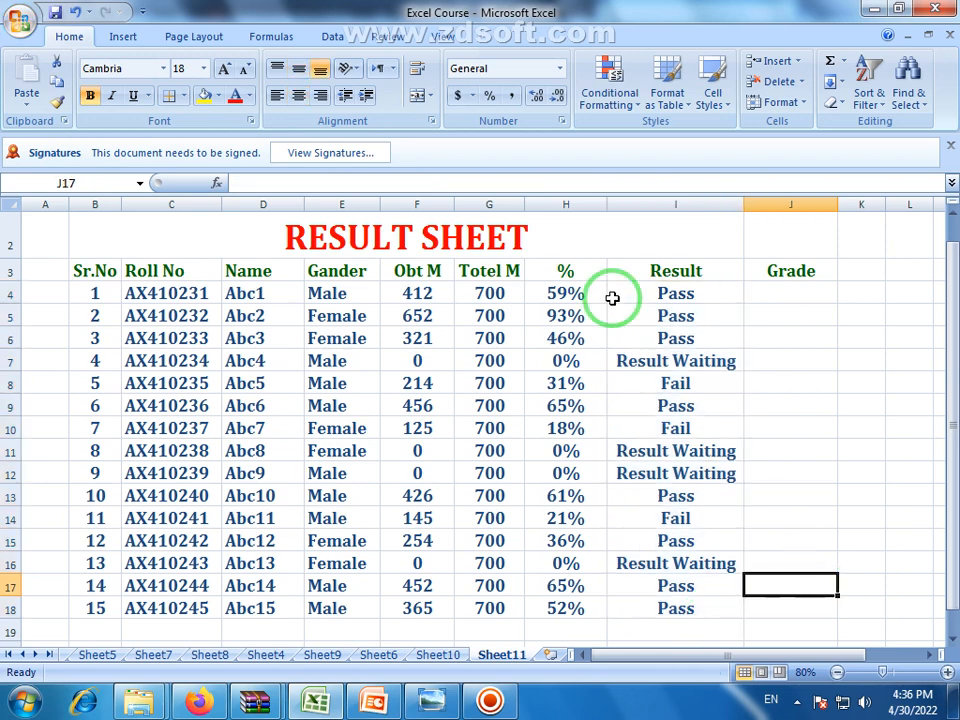
# - Widen the Grade column slightly and start a grade scale beside the table with 90% in L6 and A+ in M6
pyautogui.moveTo(839, 199); pyautogui.dragTo(857, 206)
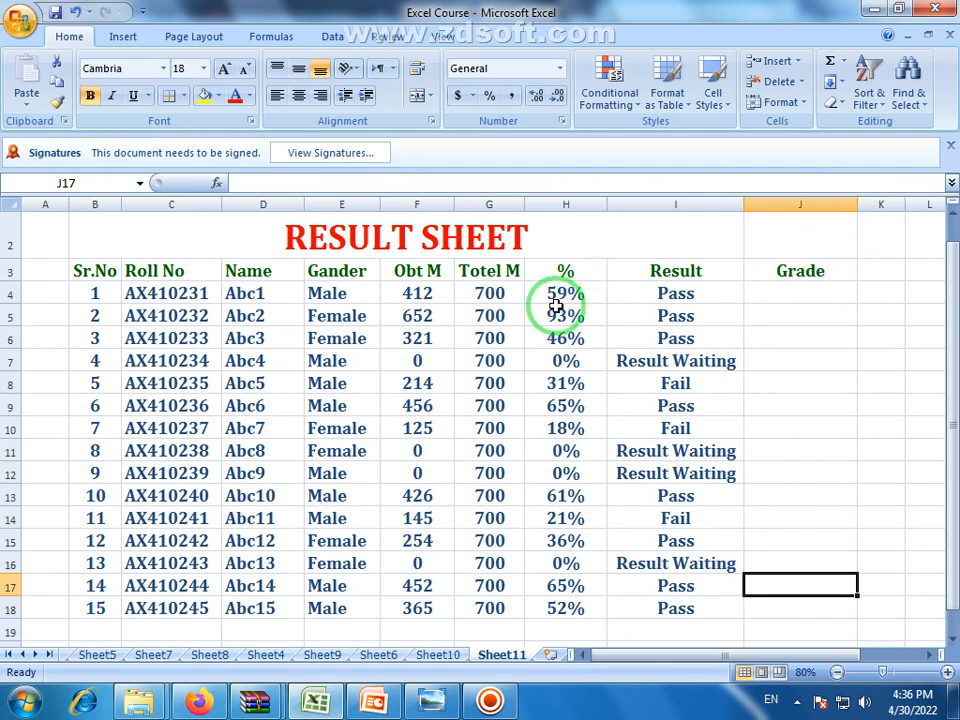
pyautogui.click(556, 294)
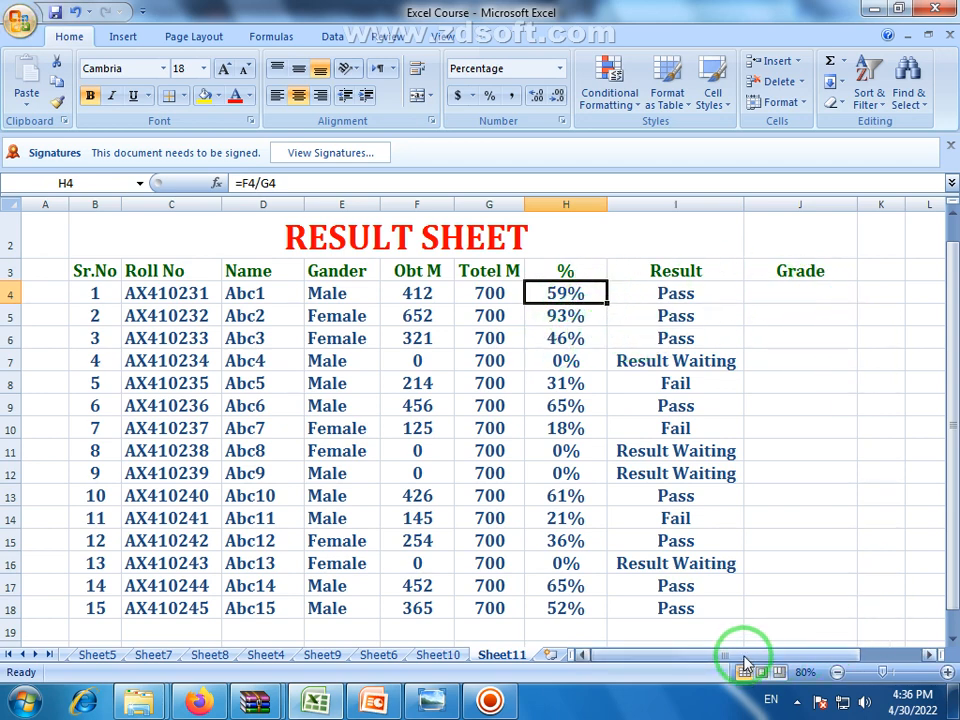
pyautogui.moveTo(746, 655); pyautogui.dragTo(885, 650)
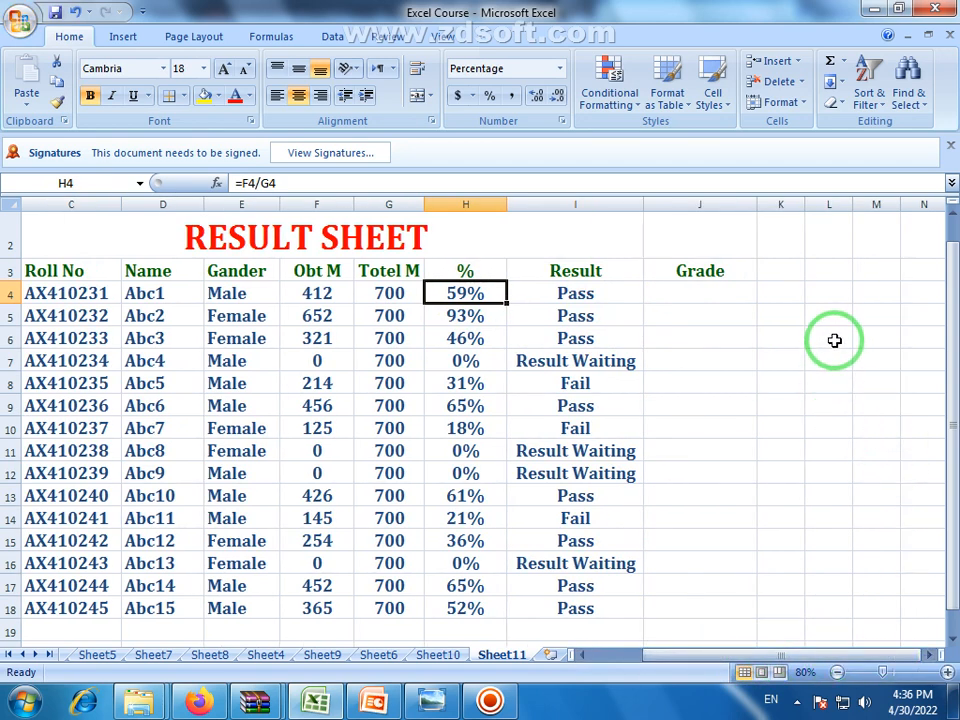
pyautogui.click(834, 340)
pyautogui.write('90')
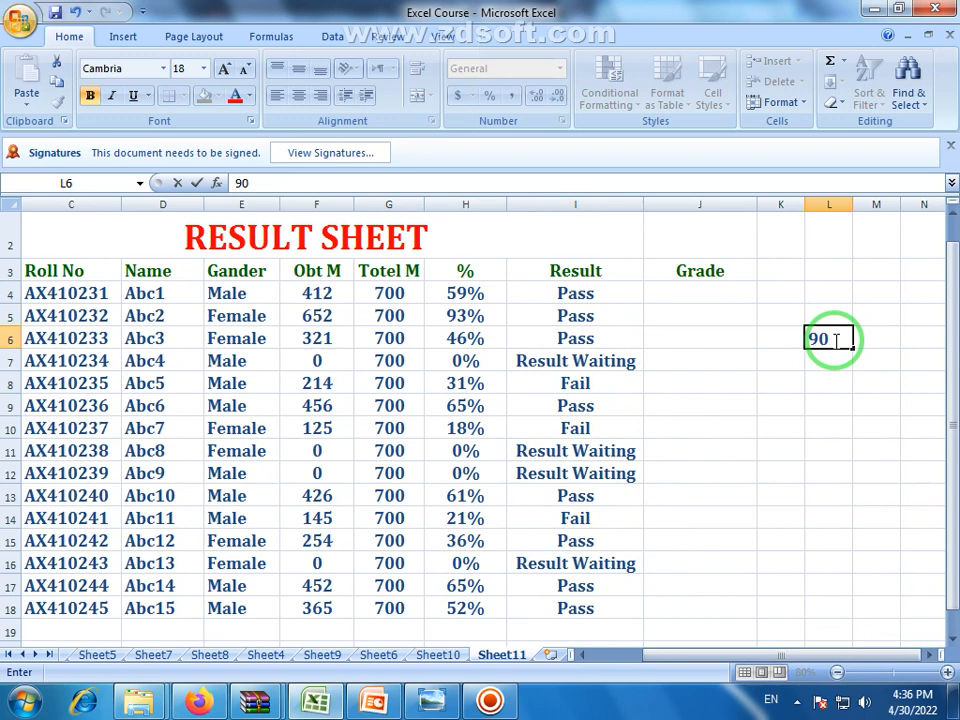
pyautogui.write('%')
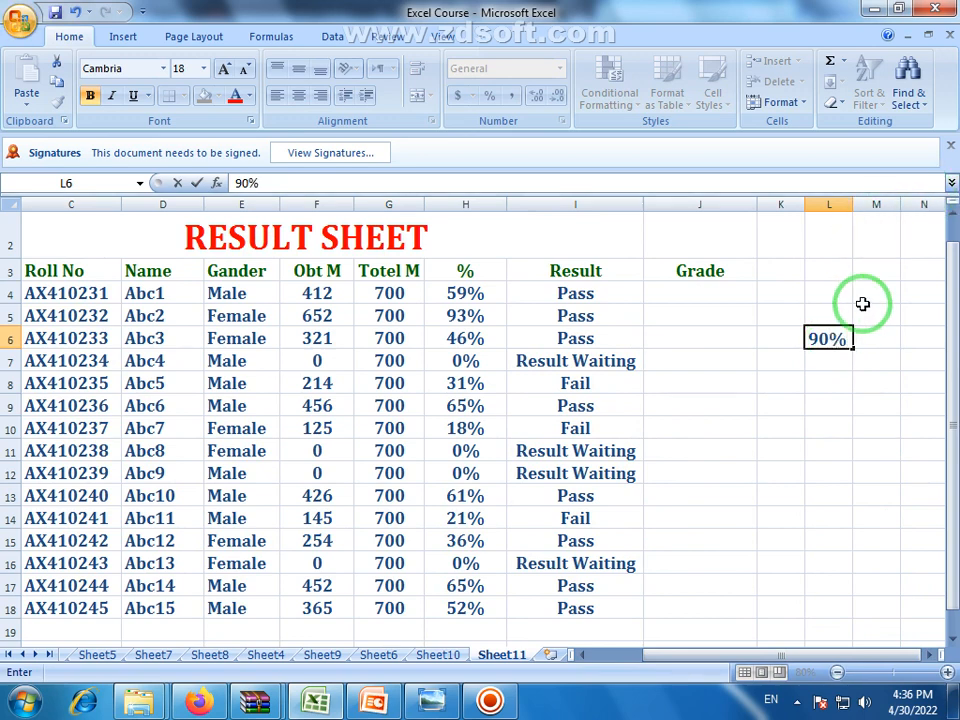
pyautogui.click(886, 336)
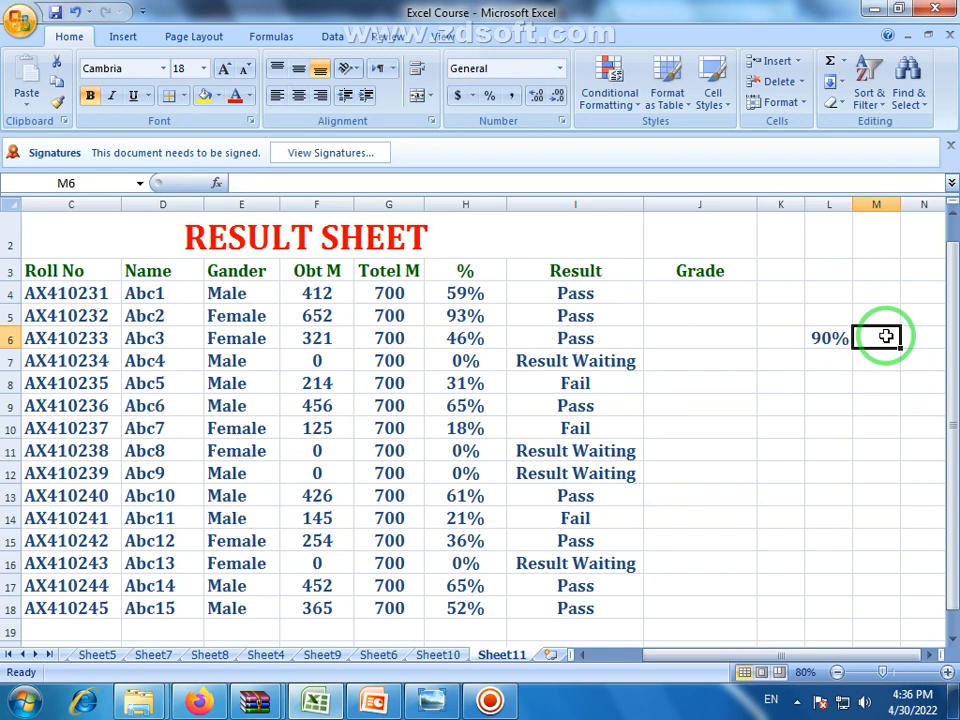
pyautogui.write('A')
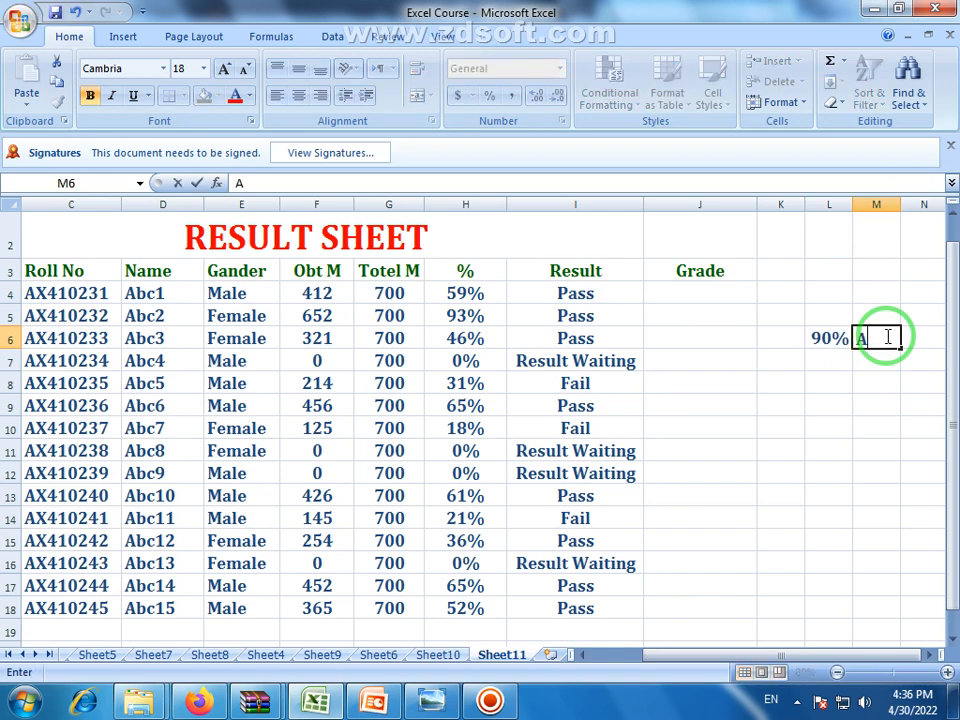
pyautogui.write('+')
pyautogui.click(885, 406)
# - Widen column L slightly and centre the contents of columns L and M
pyautogui.moveTo(853, 205)
pyautogui.mouseDown()
pyautogui.moveTo(868, 204)
pyautogui.moveTo(846, 198)
pyautogui.moveTo(877, 200)
pyautogui.mouseUp()
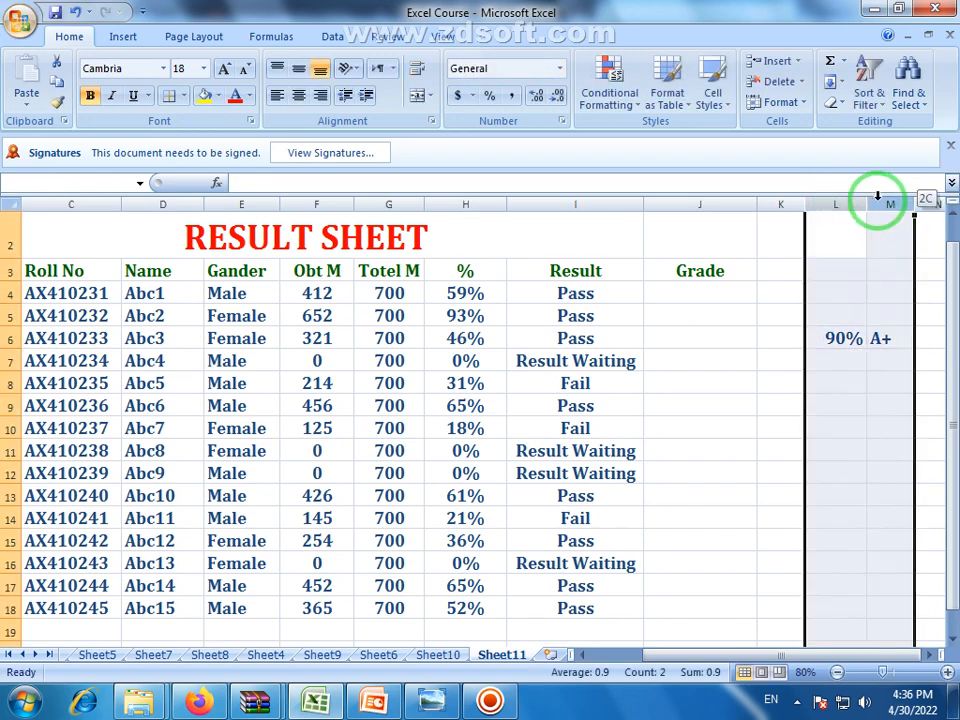
pyautogui.click(298, 96)
# - Continue the grade scale percentages in L7:L11 with 80%, 70%, 60%, 50% and 40%
pyautogui.click(847, 366)
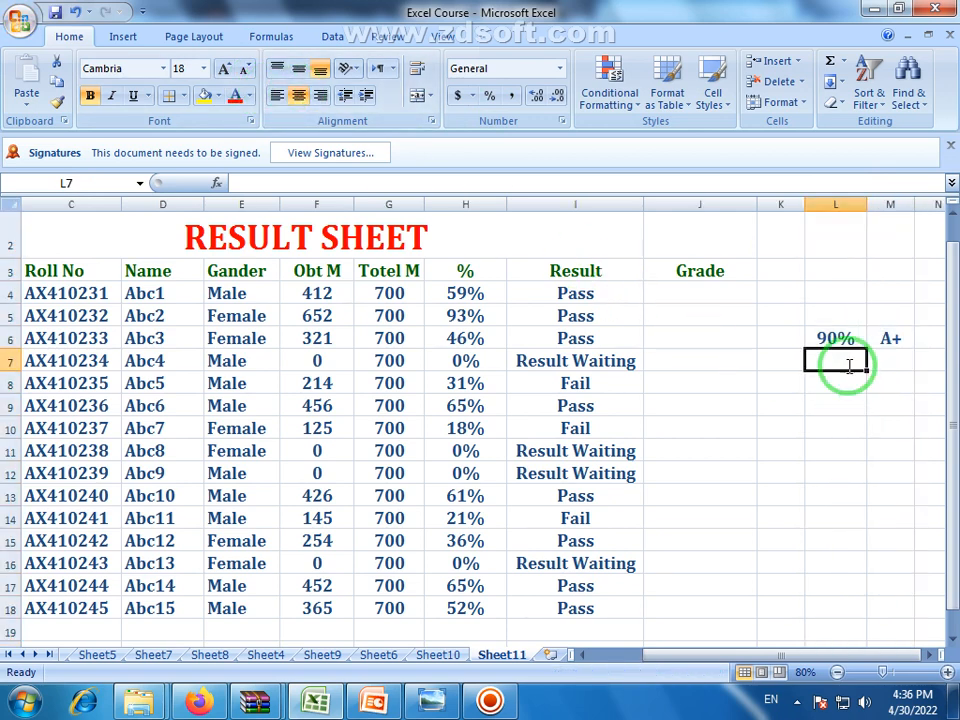
pyautogui.write('80%')
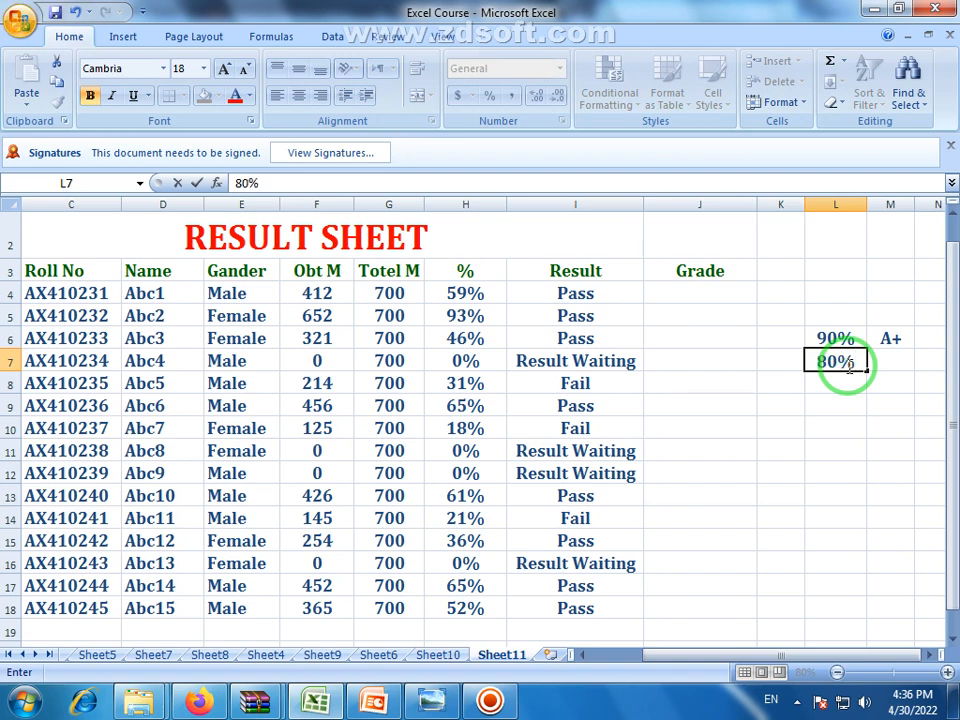
pyautogui.press('Return')
pyautogui.write('70')
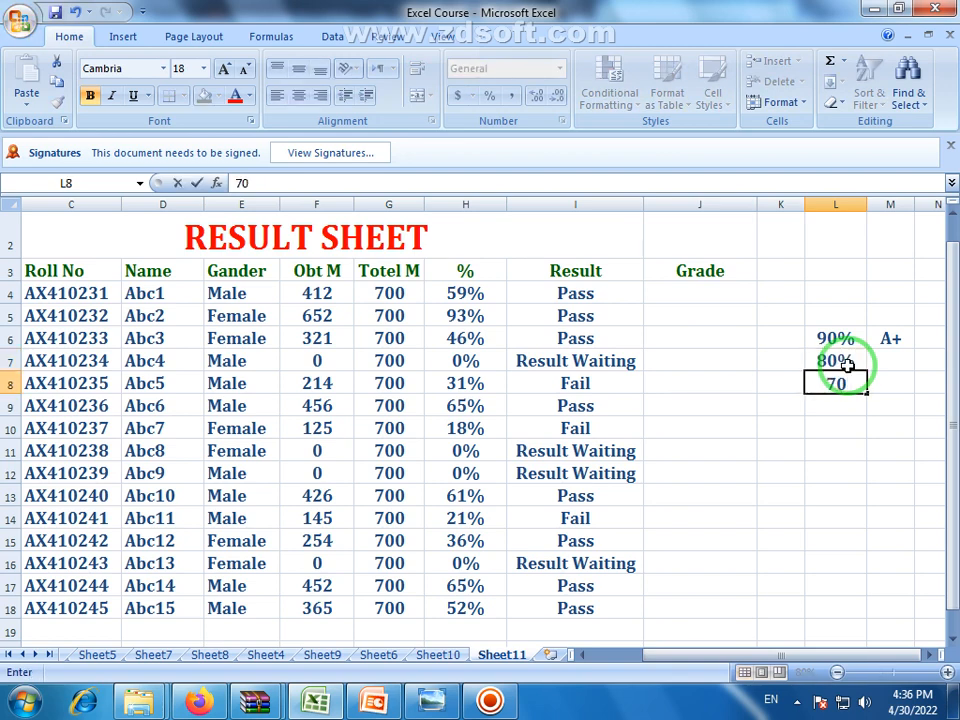
pyautogui.write('%')
pyautogui.press('Return')
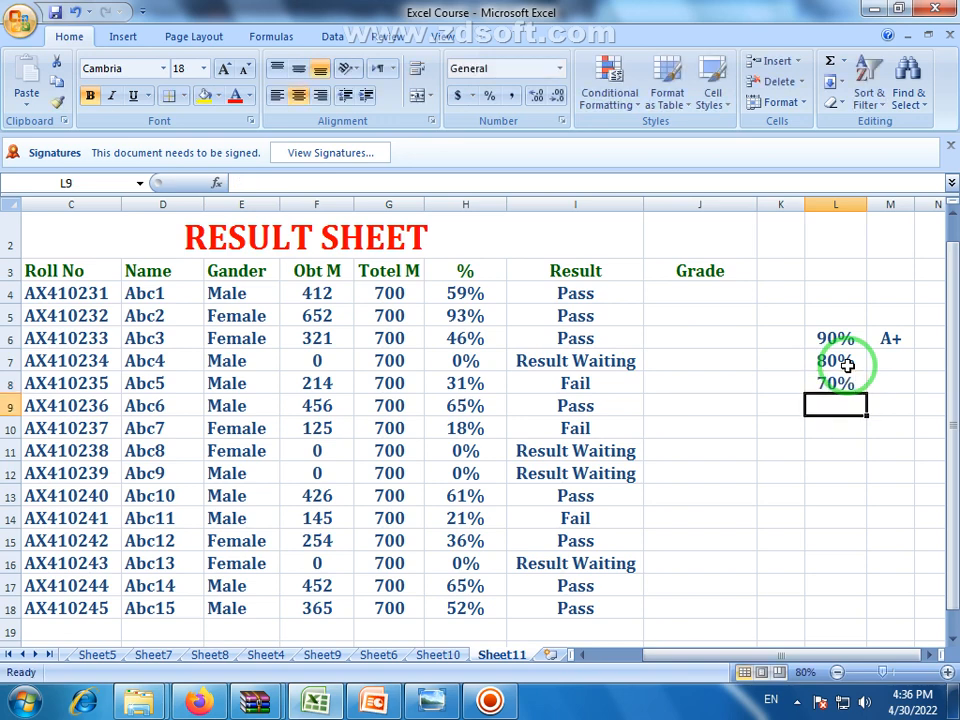
pyautogui.write('60%')
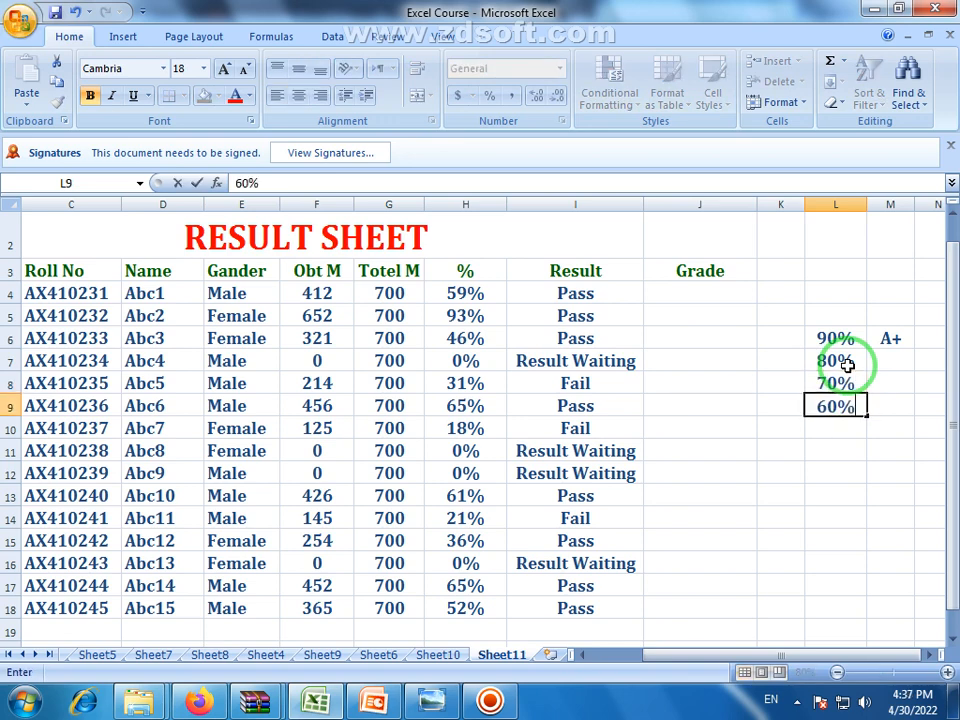
pyautogui.press('Return')
pyautogui.write('50')
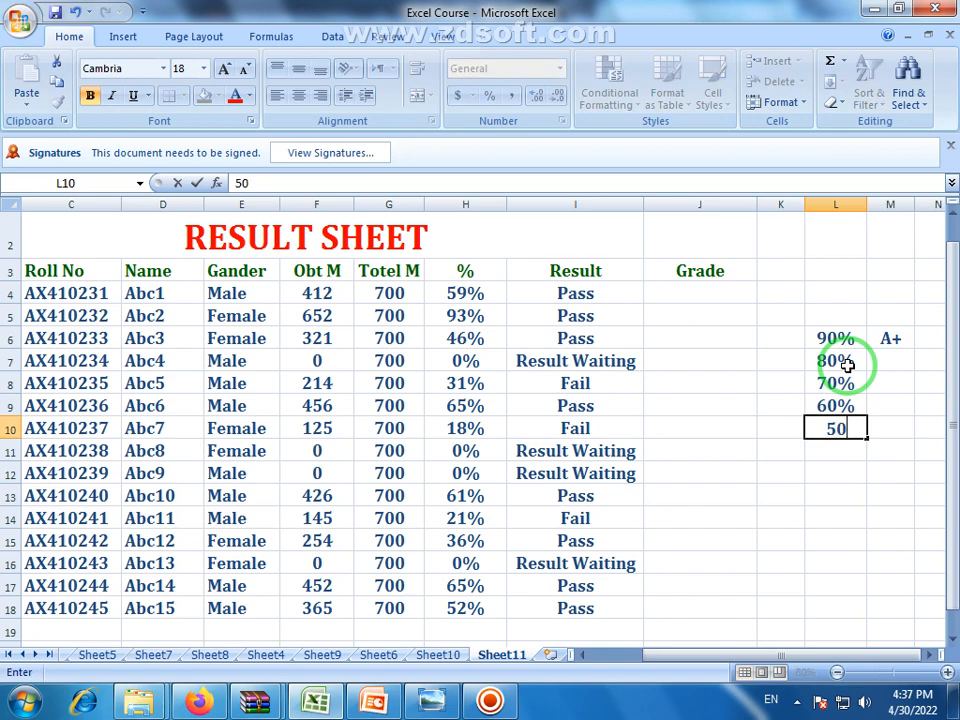
pyautogui.write('%')
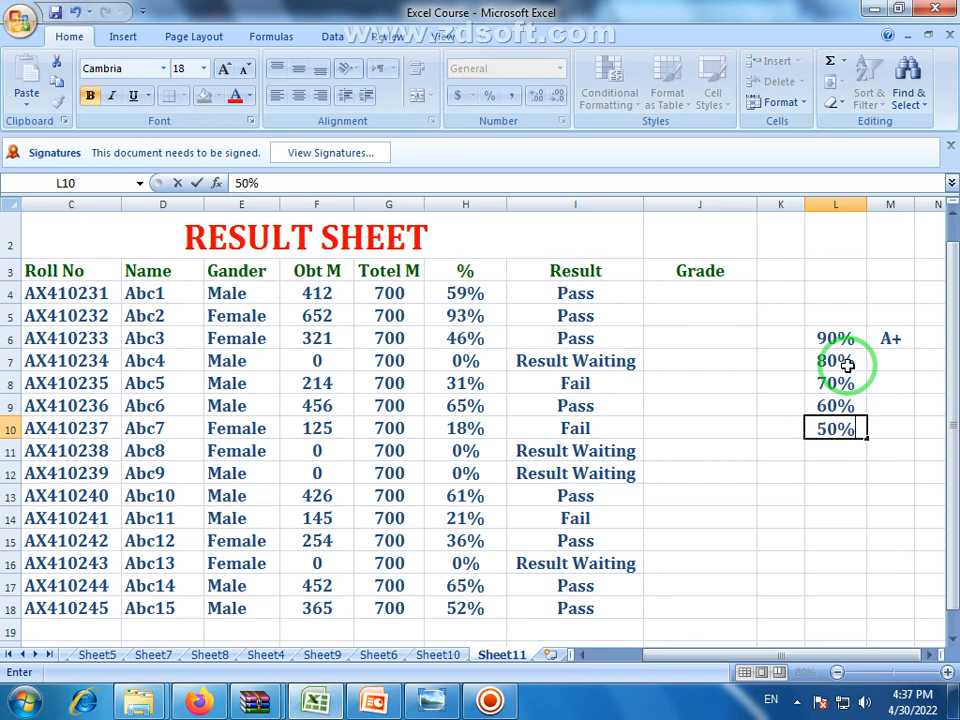
pyautogui.press('Return')
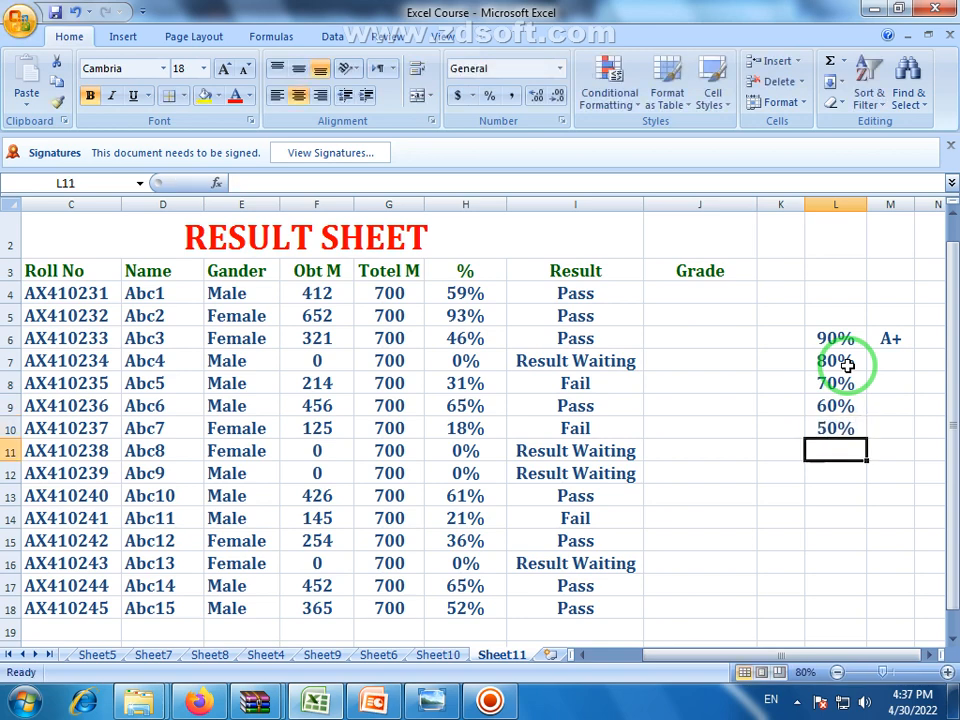
pyautogui.write('40')
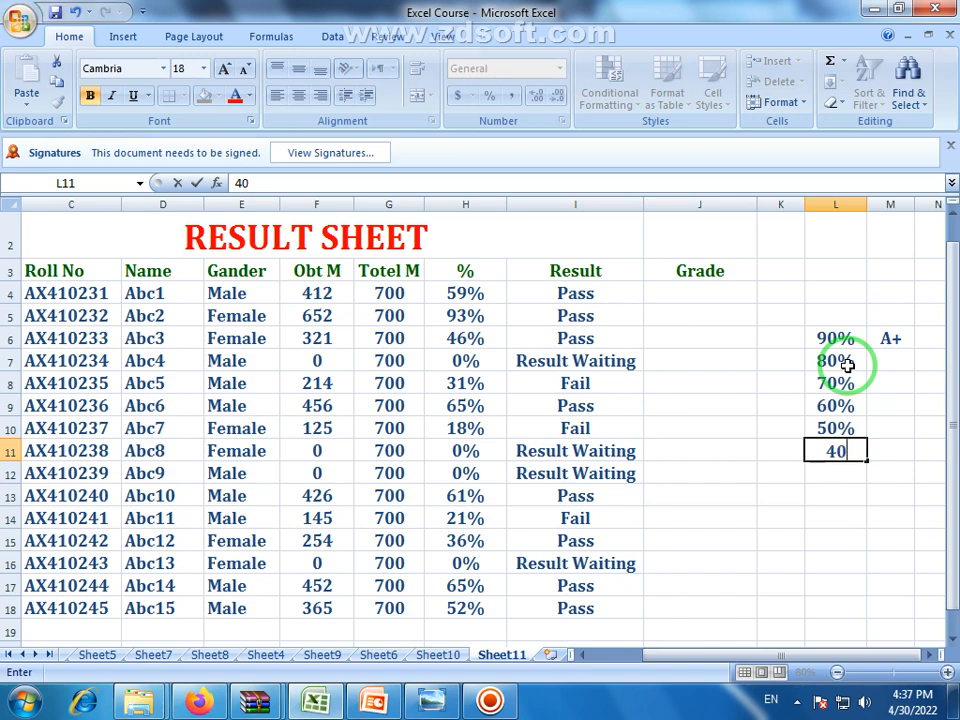
pyautogui.write('5')
pyautogui.press('BackSpace')
pyautogui.write('%')
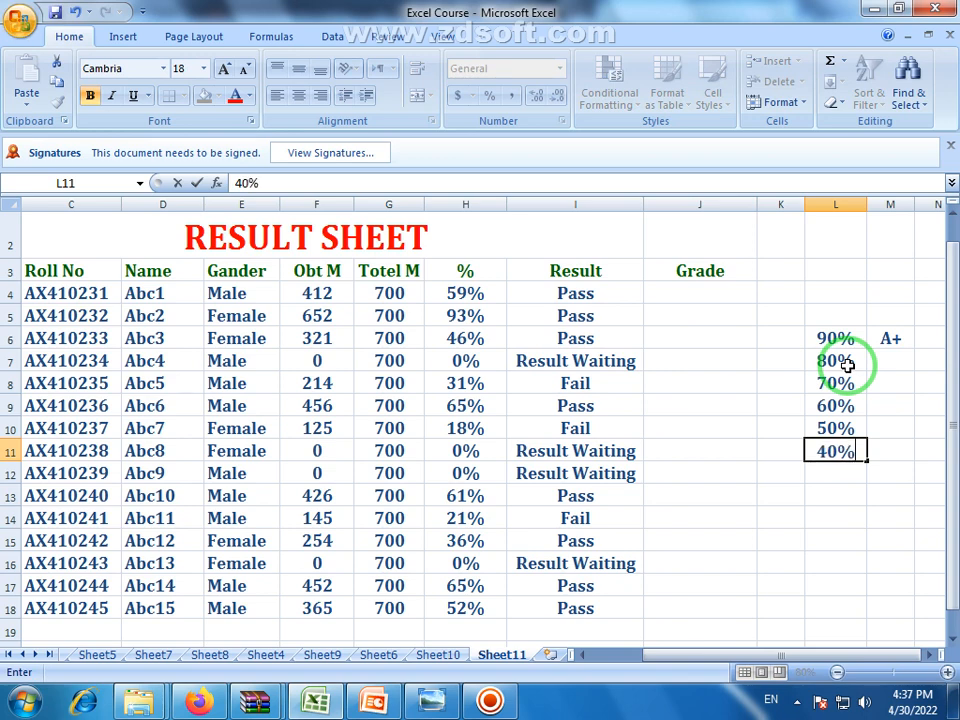
pyautogui.press('Up')
pyautogui.press('Up')
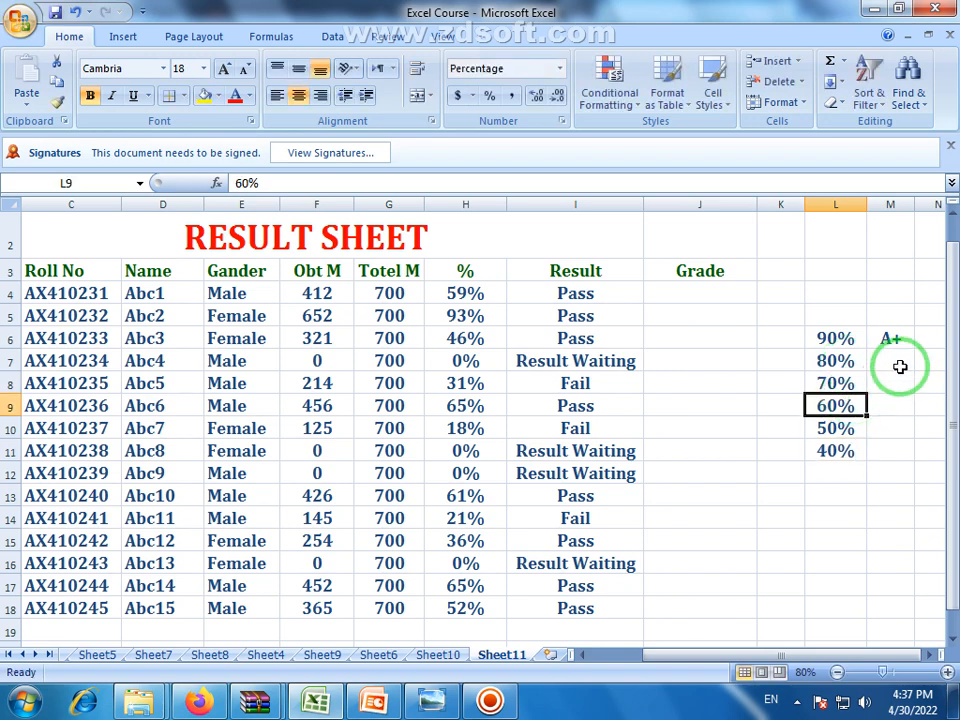
# - Enter A in M7 as the grade for 80%, without the auto-completed plus sign
pyautogui.click(899, 367)
pyautogui.write('a+')
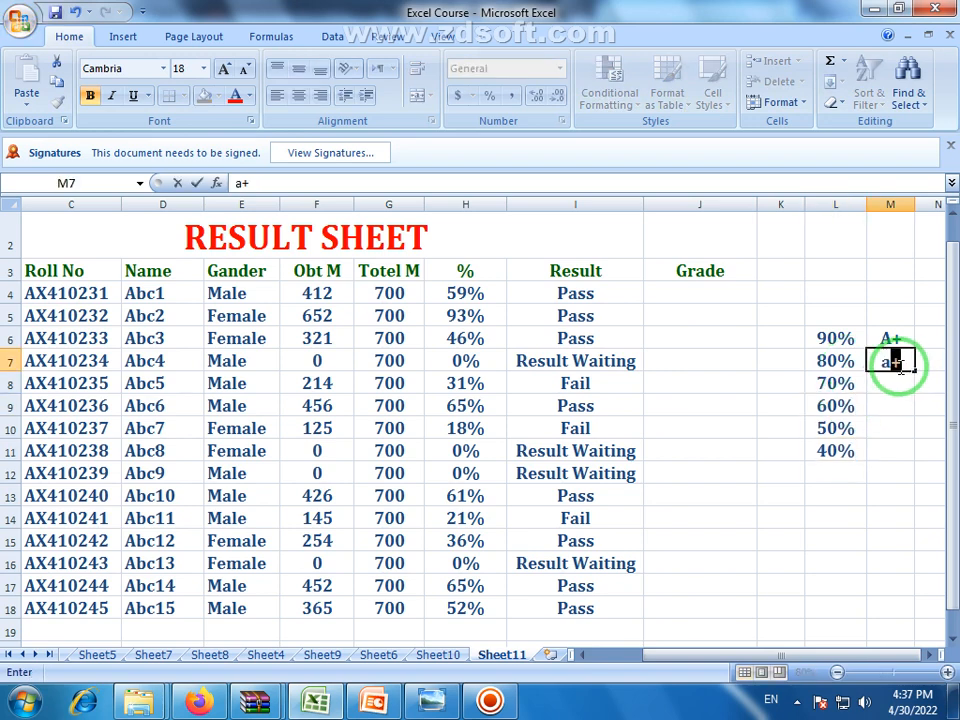
pyautogui.press('BackSpace')
pyautogui.press('BackSpace')
pyautogui.write('a+')
pyautogui.press('BackSpace')
pyautogui.press('BackSpace')
pyautogui.write('A+')
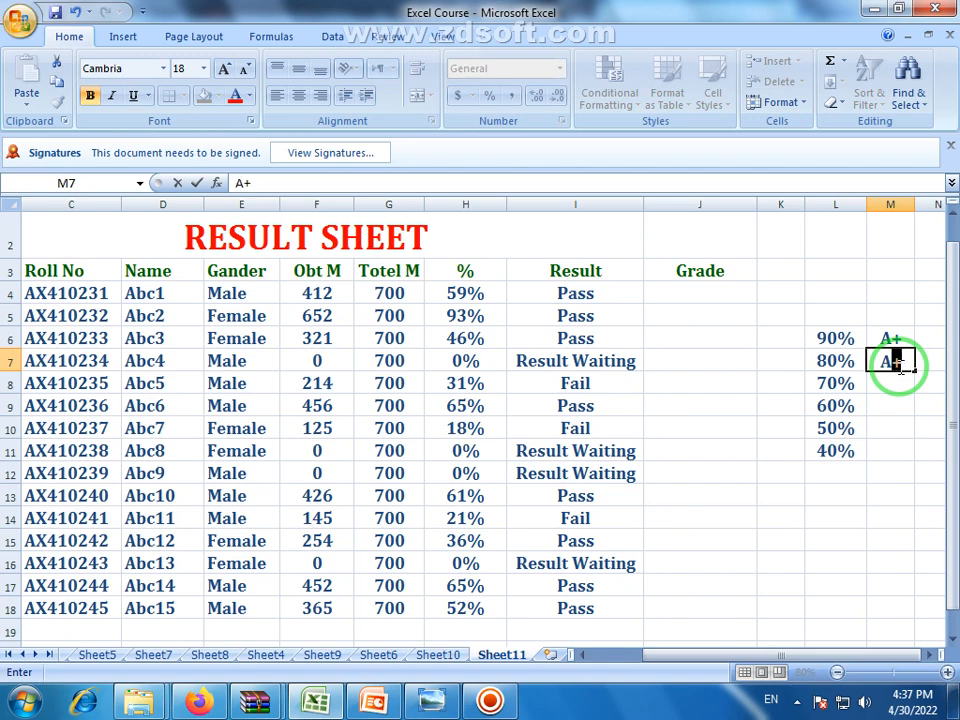
pyautogui.press('Return')
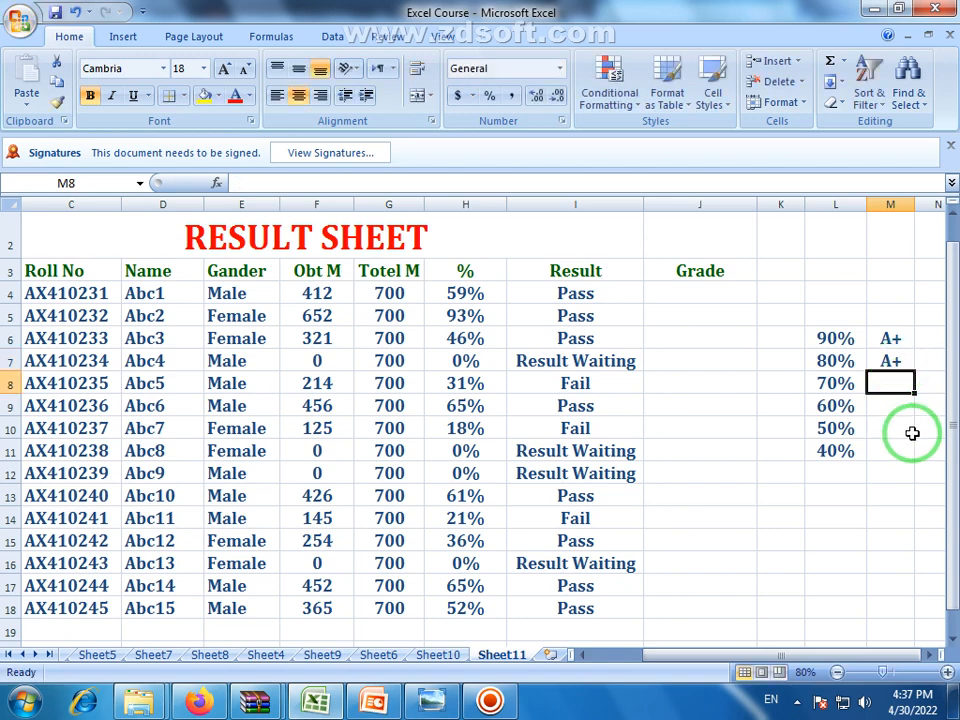
pyautogui.doubleClick(900, 358)
pyautogui.press('BackSpace')
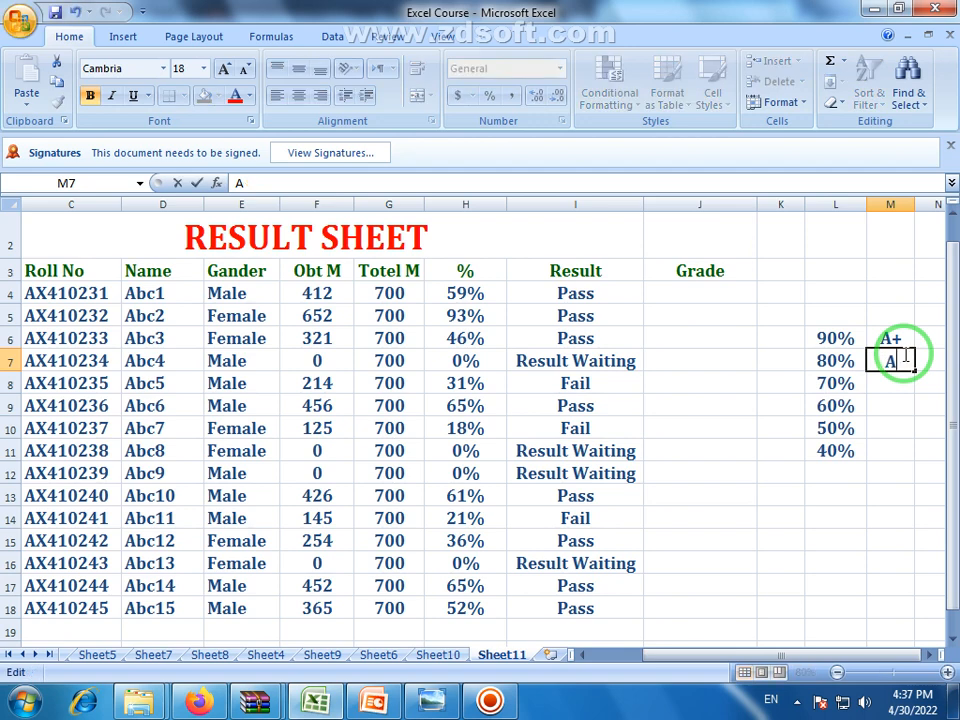
pyautogui.press('Return')
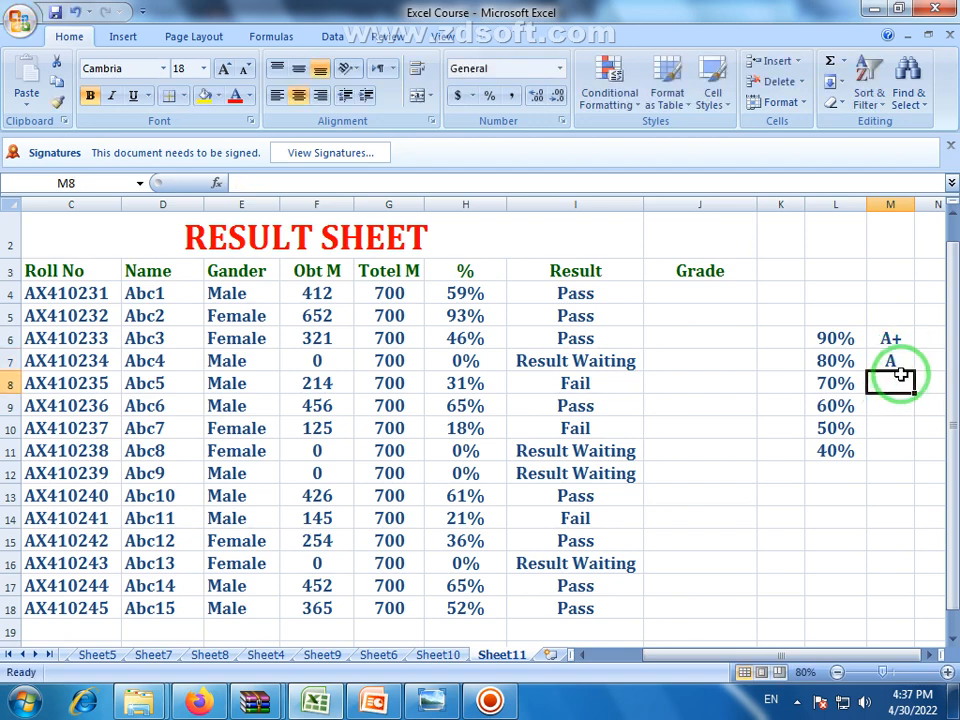
# - Enter grade B in M8 for 70% and grade C in M9 for 60%
pyautogui.write('B')
pyautogui.press('Return')
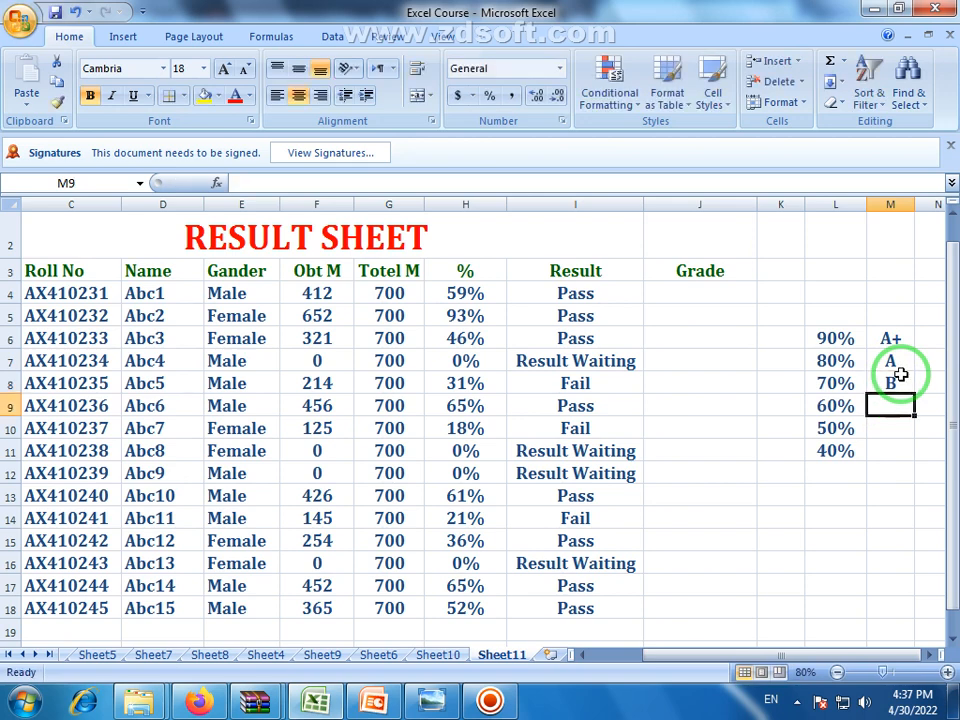
pyautogui.write('C')
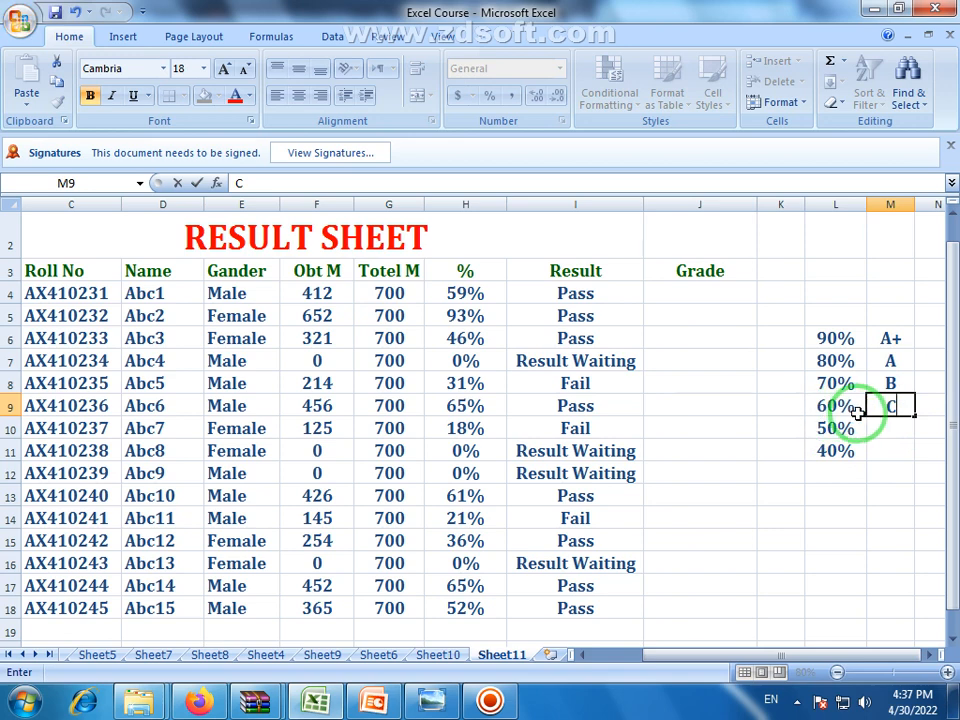
pyautogui.press('Return')
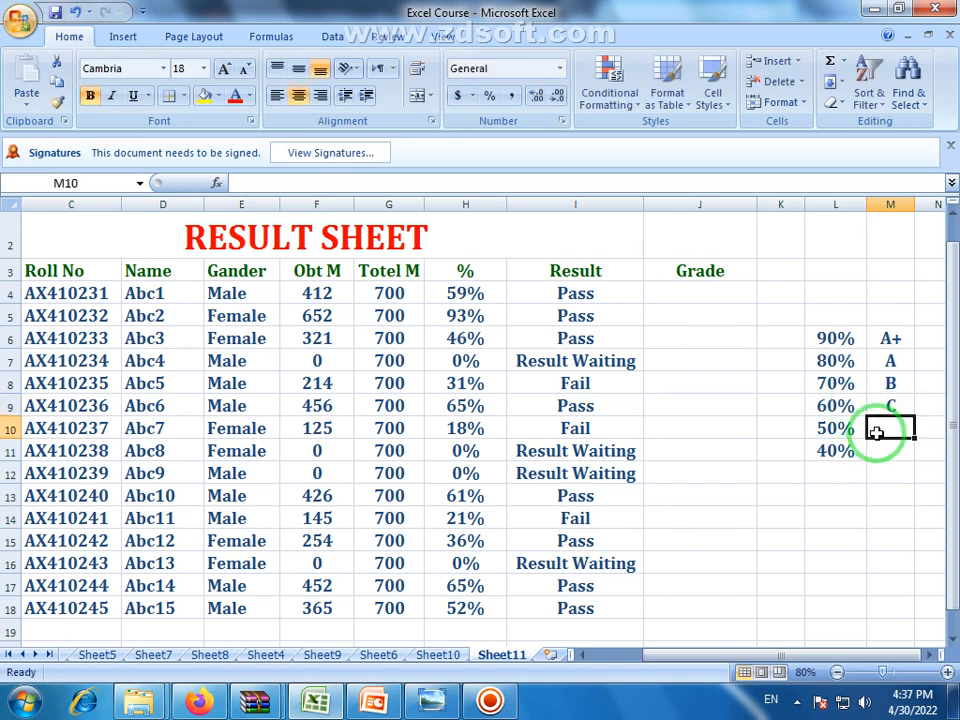
# - Complete the grade scale with D in M10 for 50% and F in M11 for 40%
pyautogui.write('D')
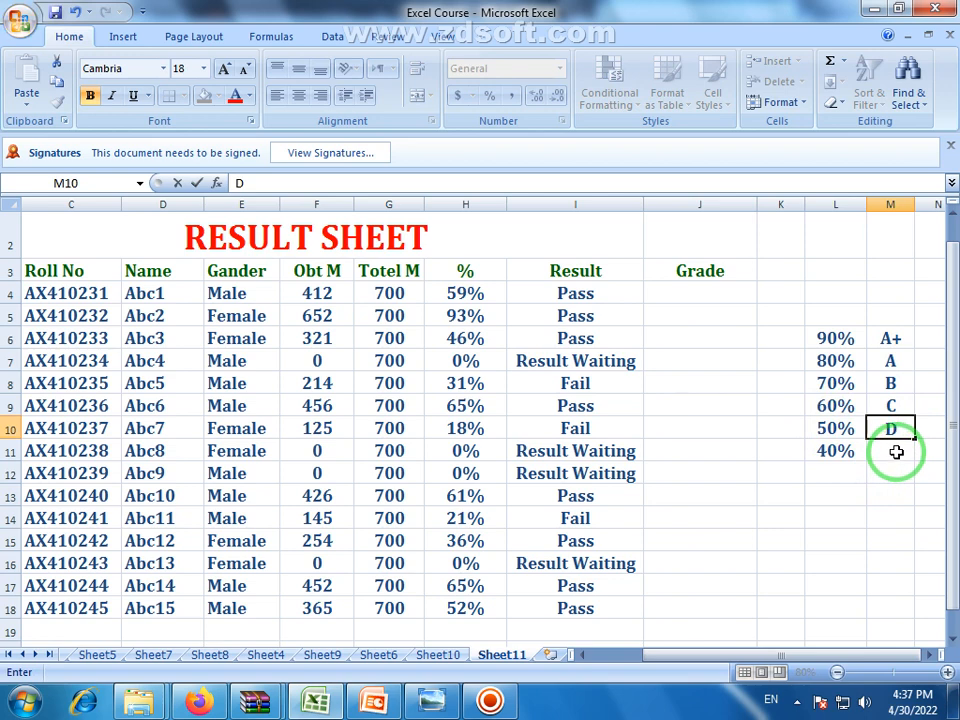
pyautogui.press('Return')
pyautogui.write('F')
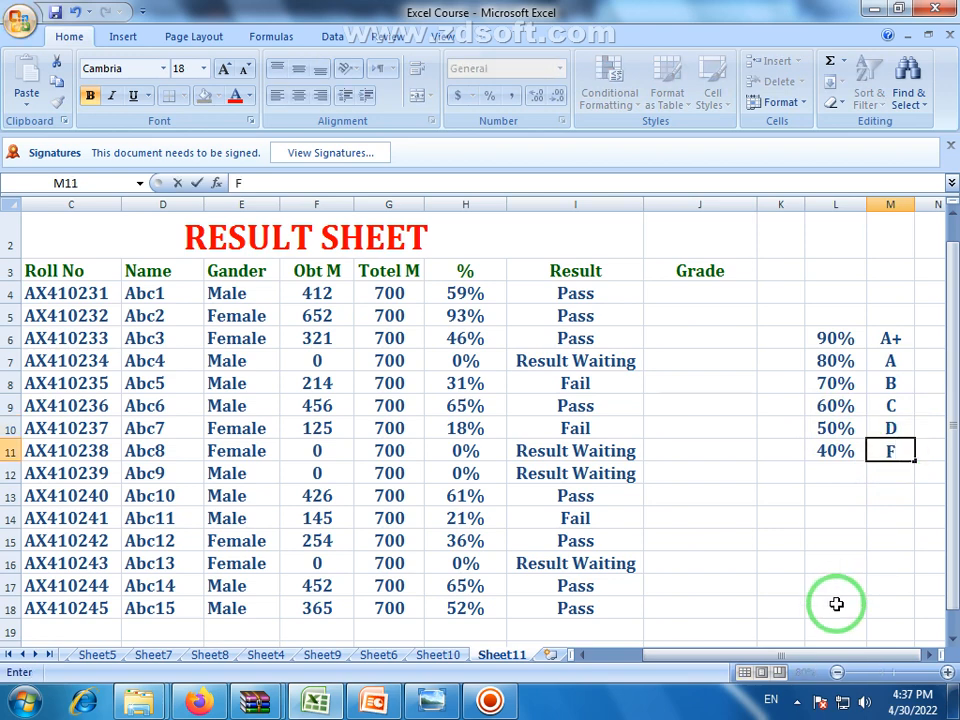
pyautogui.click(836, 544)
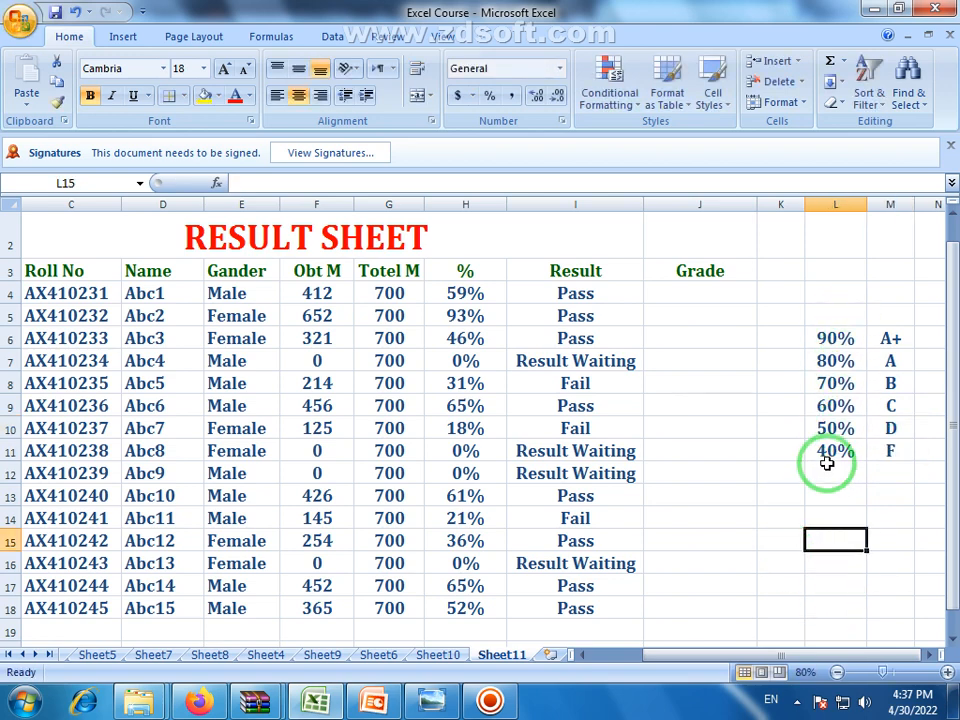
pyautogui.click(832, 340)
pyautogui.moveTo(832, 340); pyautogui.dragTo(876, 448)
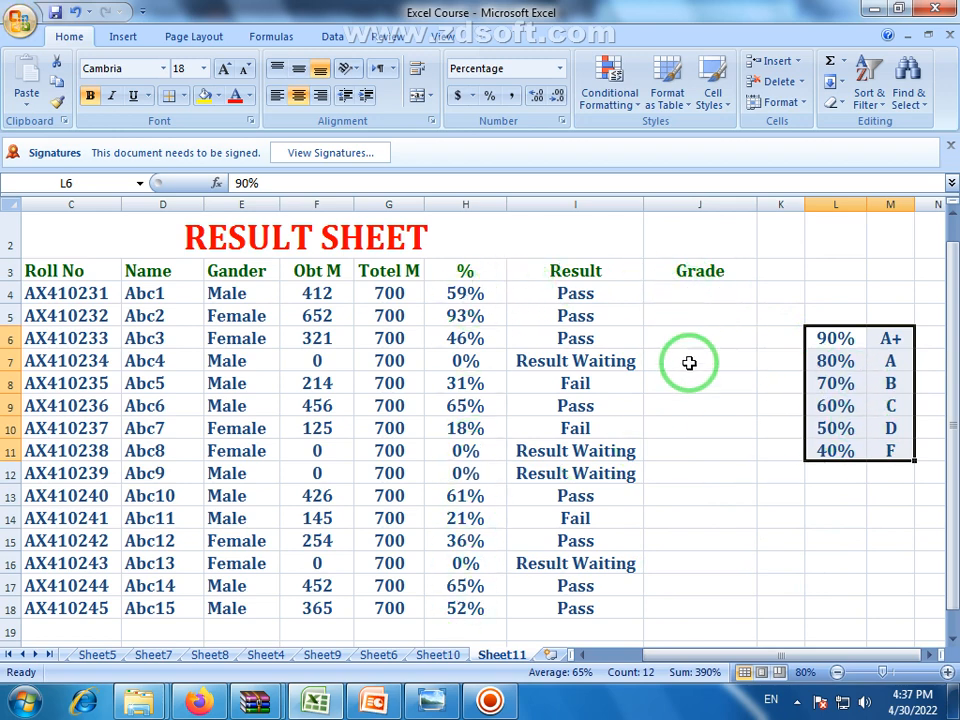
pyautogui.click(829, 558)
# - Start the Grade formula in J4 with an IF that returns "A+" when H4>90%
pyautogui.click(711, 294)
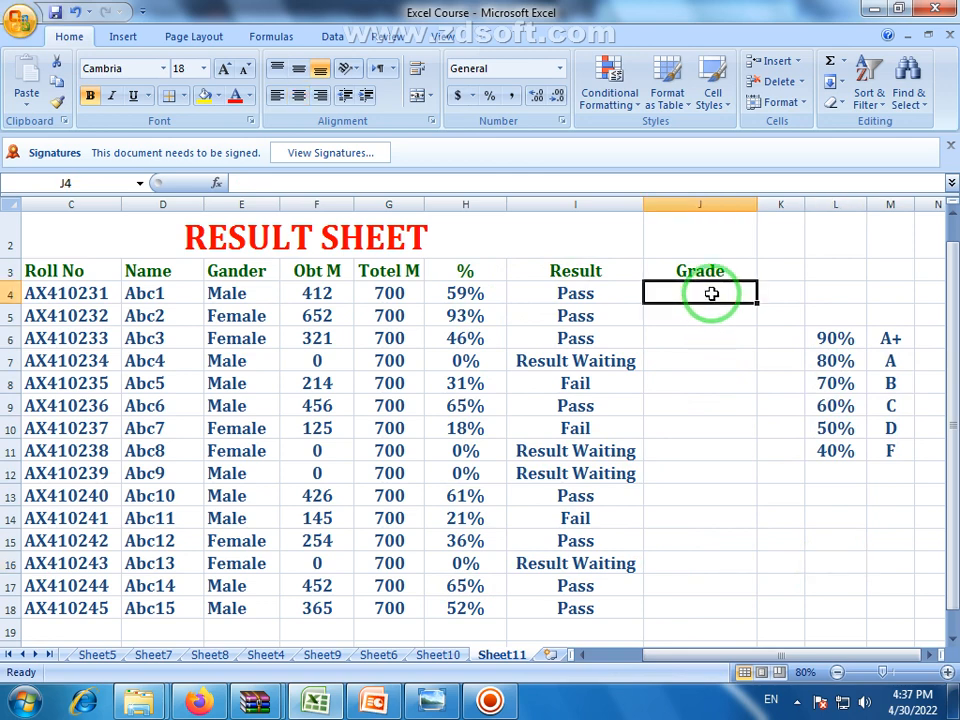
pyautogui.write('=IF')
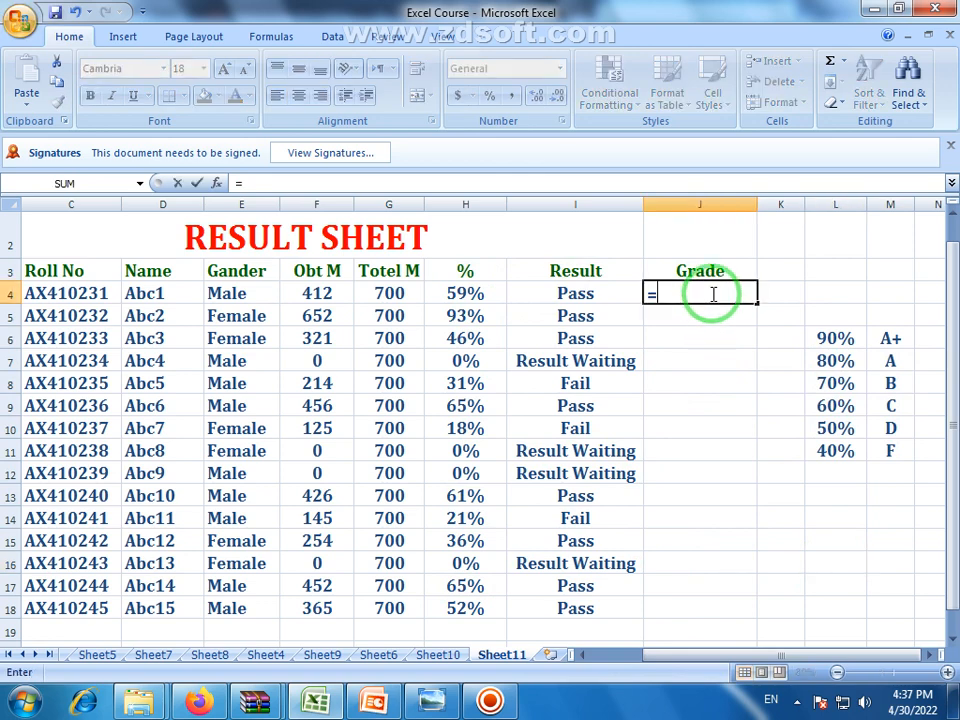
pyautogui.press('BackSpace')
pyautogui.press('BackSpace')
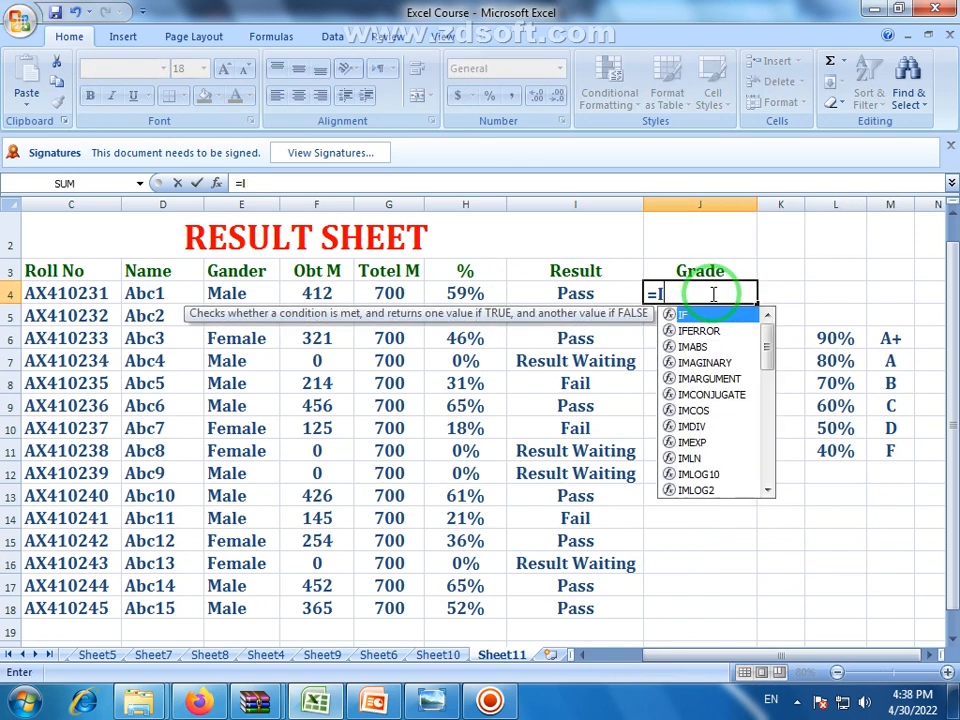
pyautogui.write('if(')
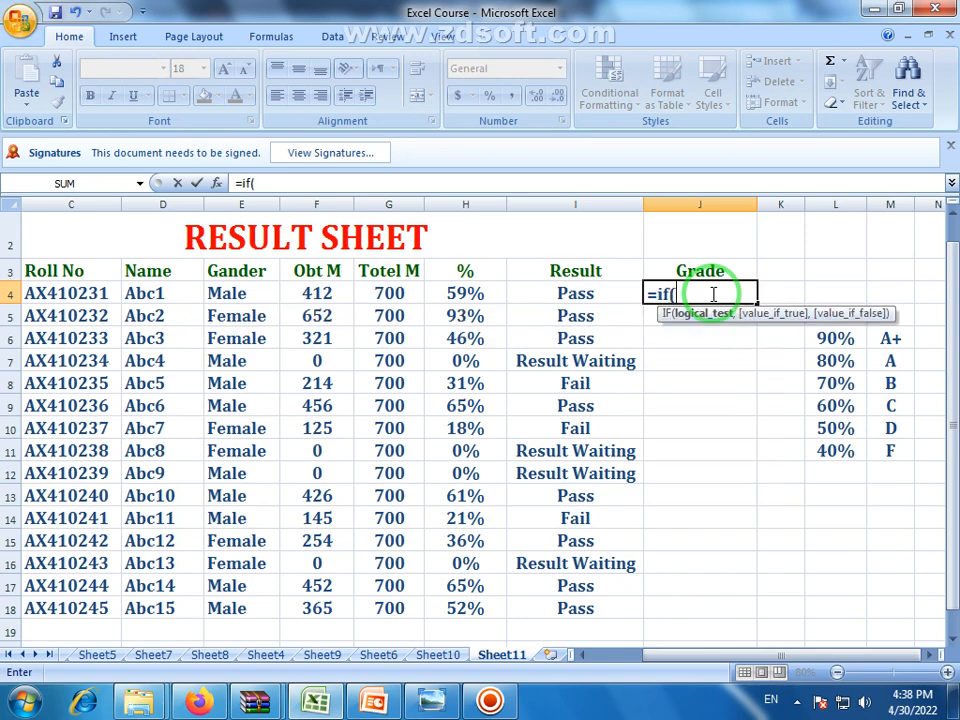
pyautogui.click(480, 292)
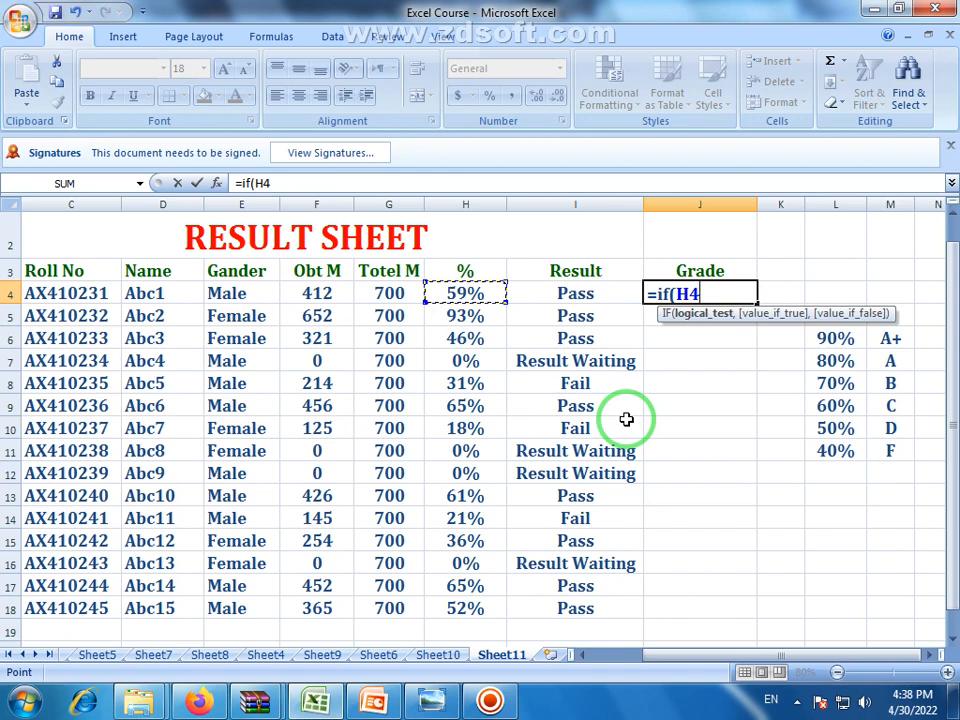
pyautogui.write('>')
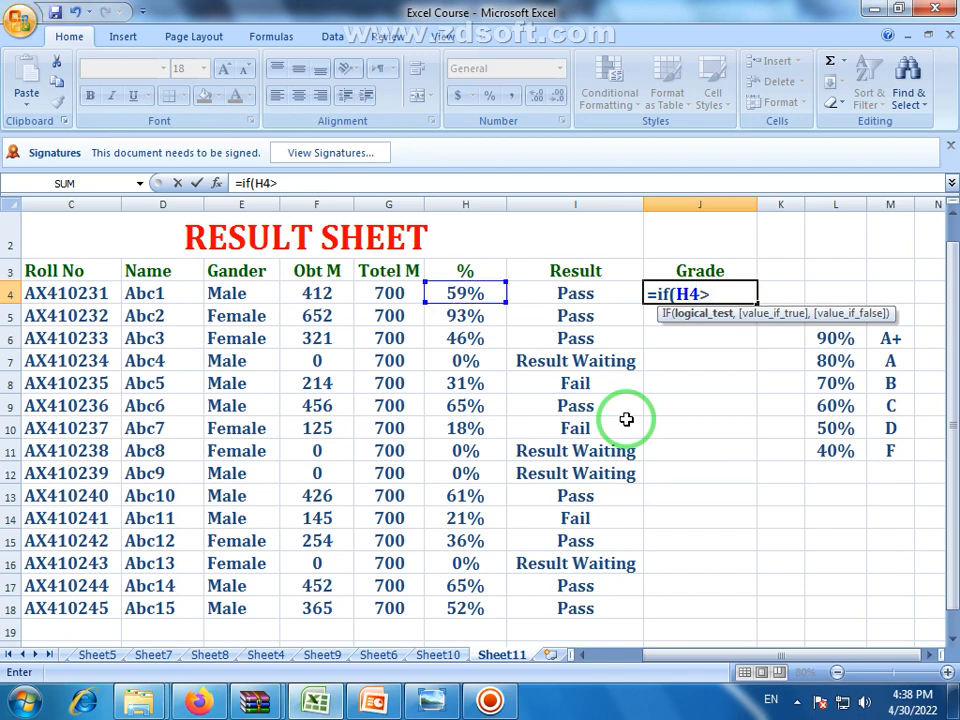
pyautogui.write('90%')
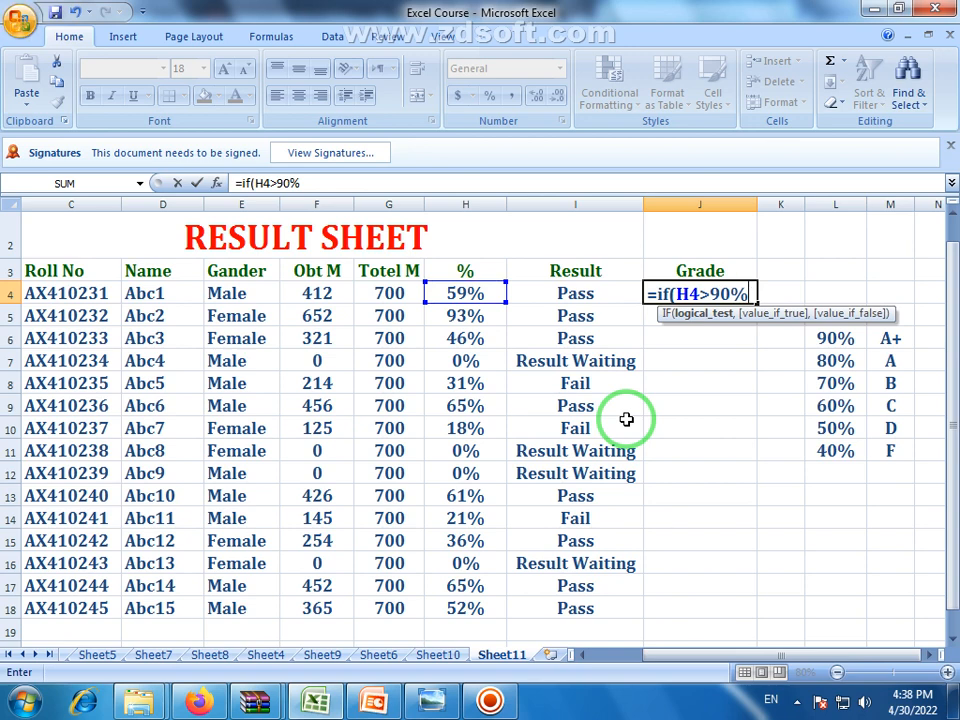
pyautogui.write(',')
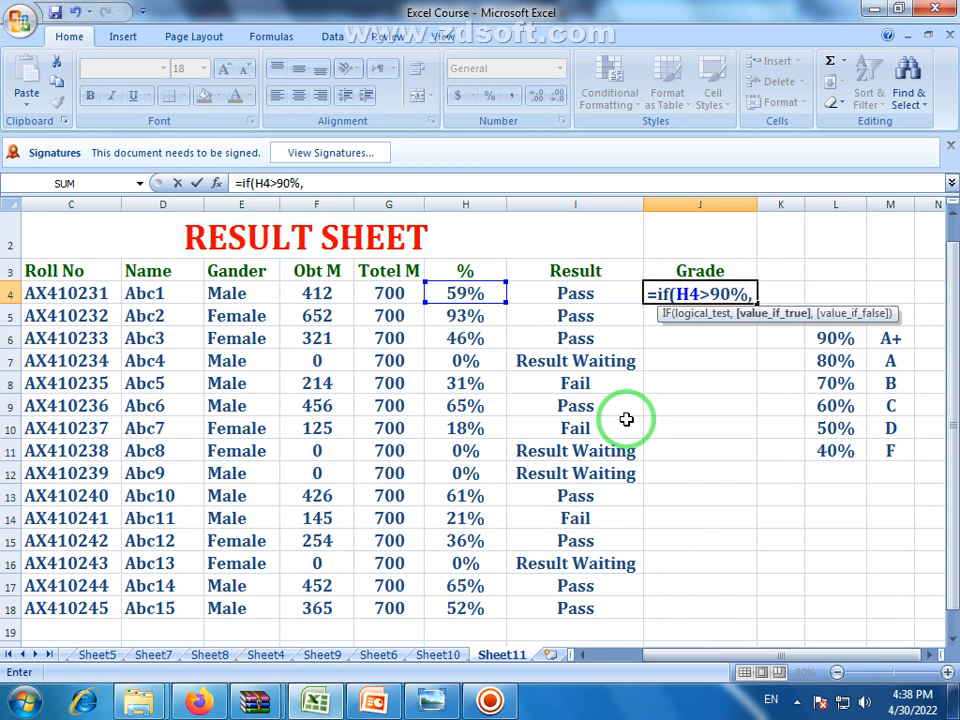
pyautogui.write('"A')
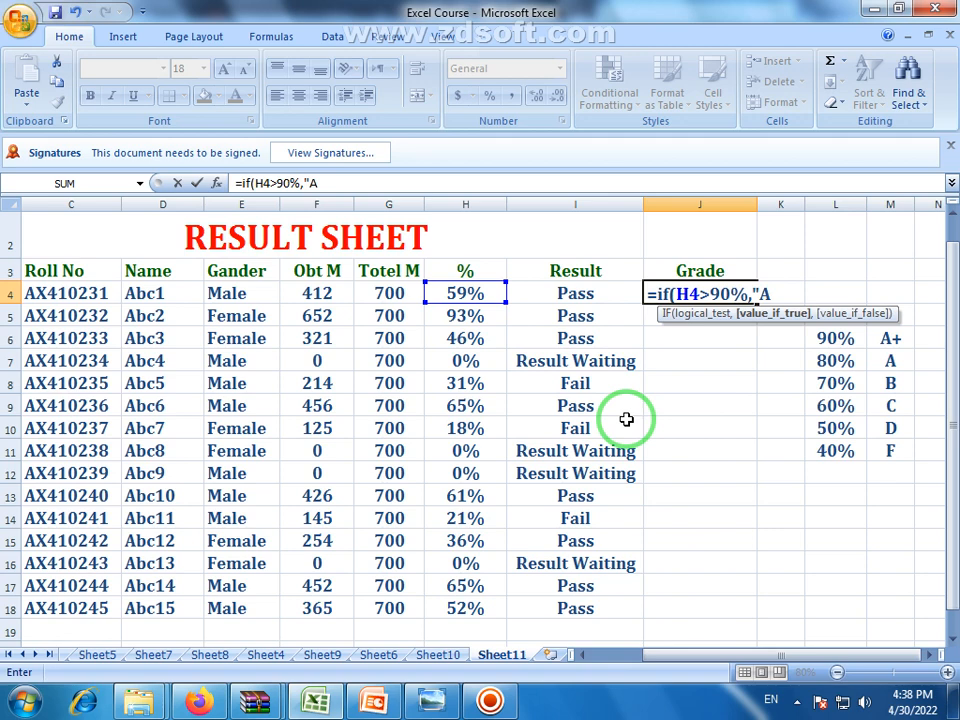
pyautogui.write('+"')
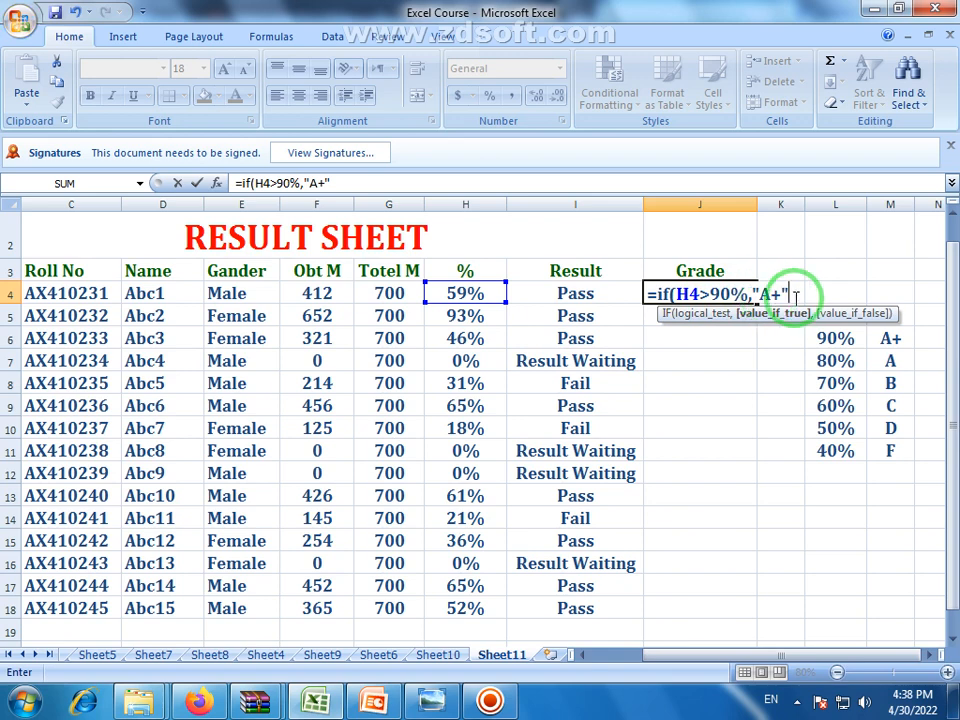
# - Open a second, nested IF in lowercase as the value-if-false argument of the J4 formula
pyautogui.write(',IF')
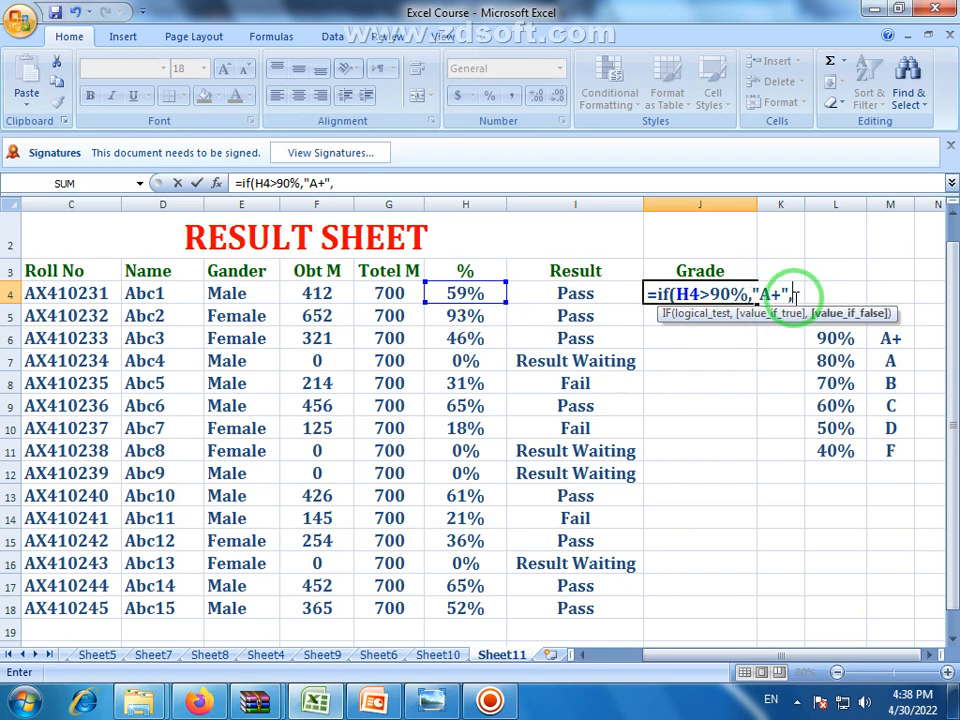
pyautogui.press('BackSpace')
pyautogui.press('BackSpace')
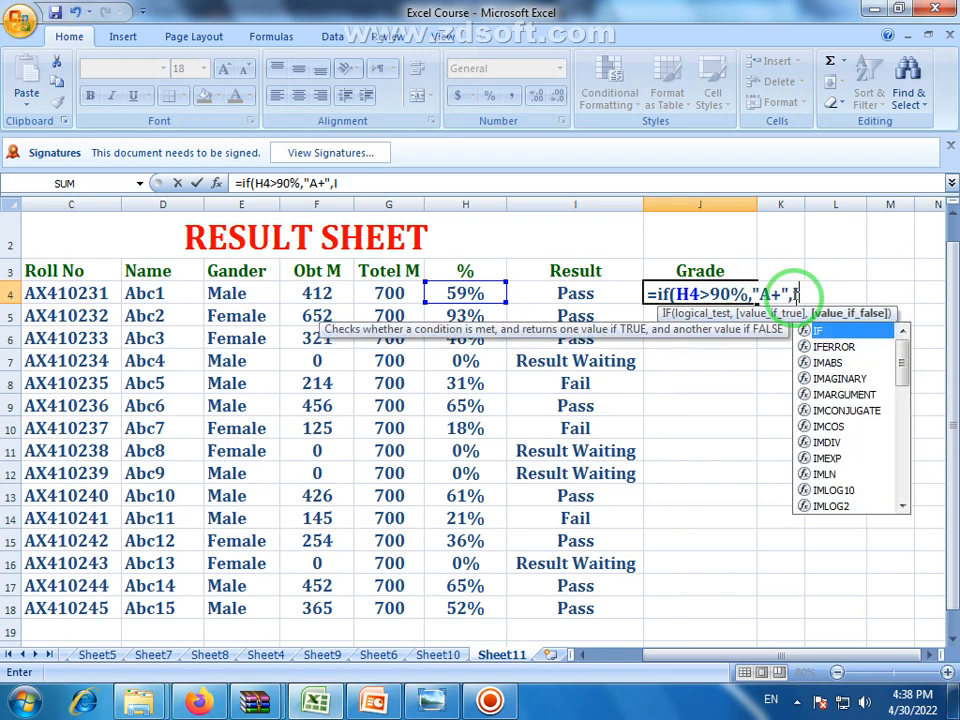
pyautogui.write('if')
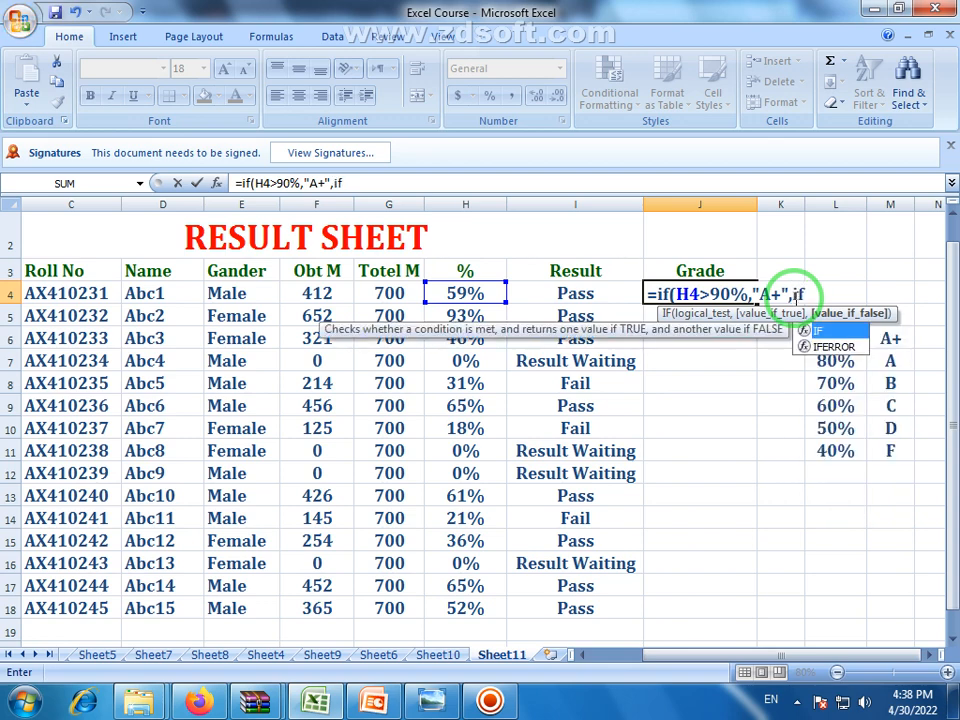
pyautogui.write('(')
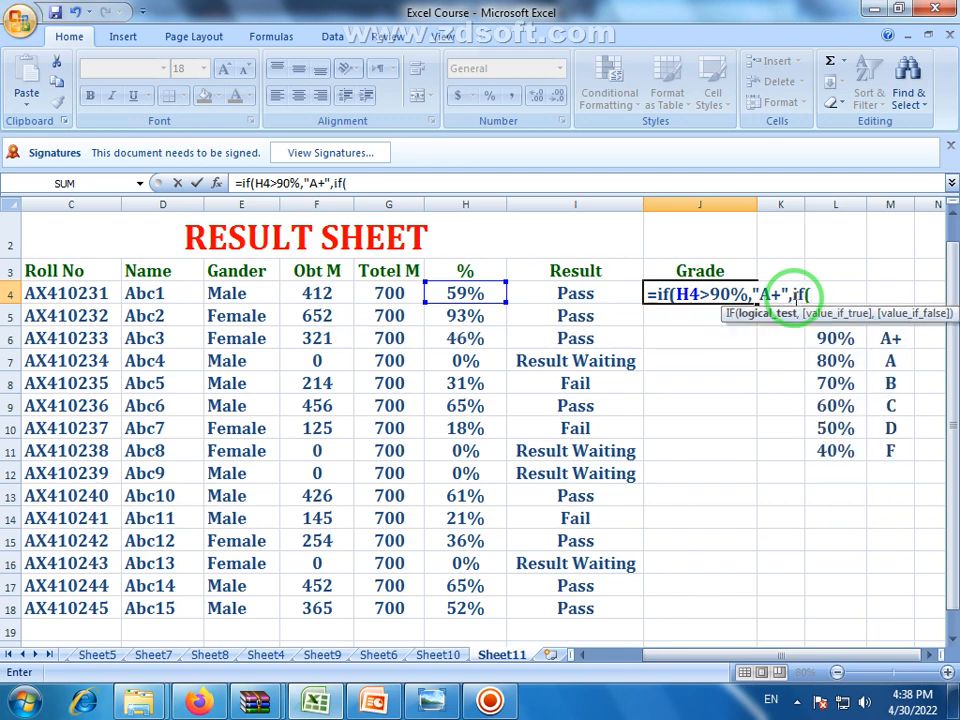
pyautogui.moveTo(948, 385); pyautogui.dragTo(945, 385)
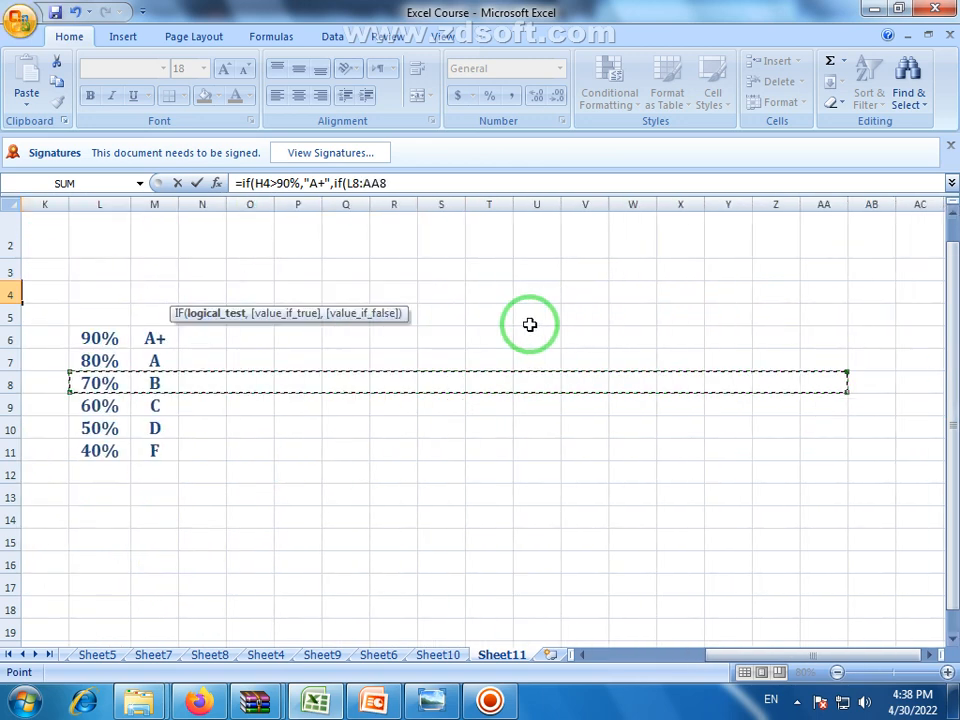
pyautogui.hotkey('ctrl', 'z')
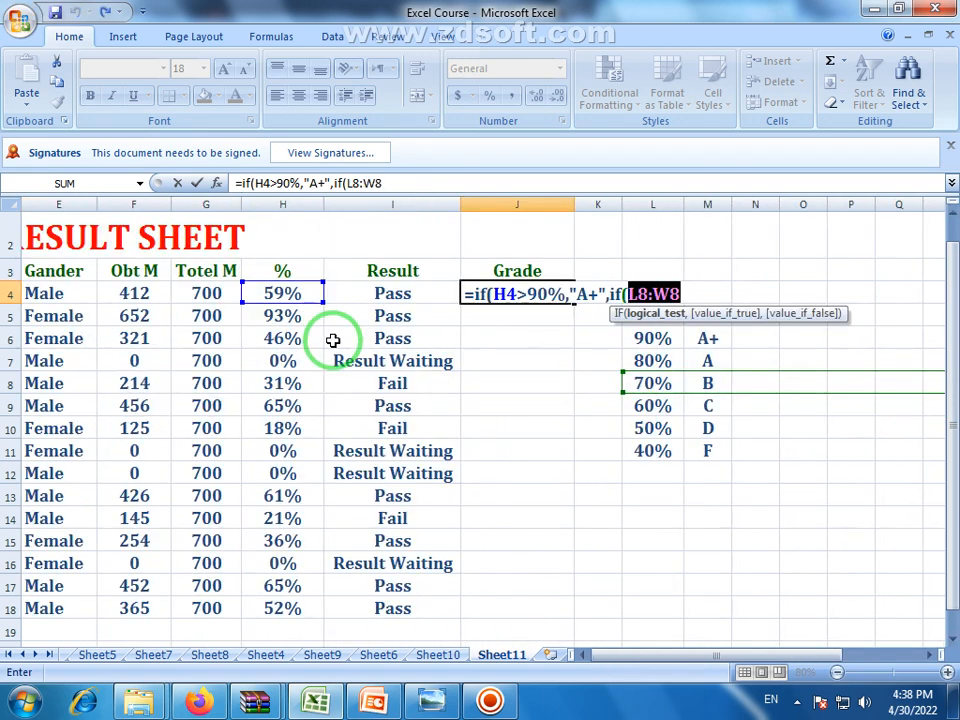
pyautogui.click(638, 296)
pyautogui.moveTo(688, 295); pyautogui.dragTo(629, 284)
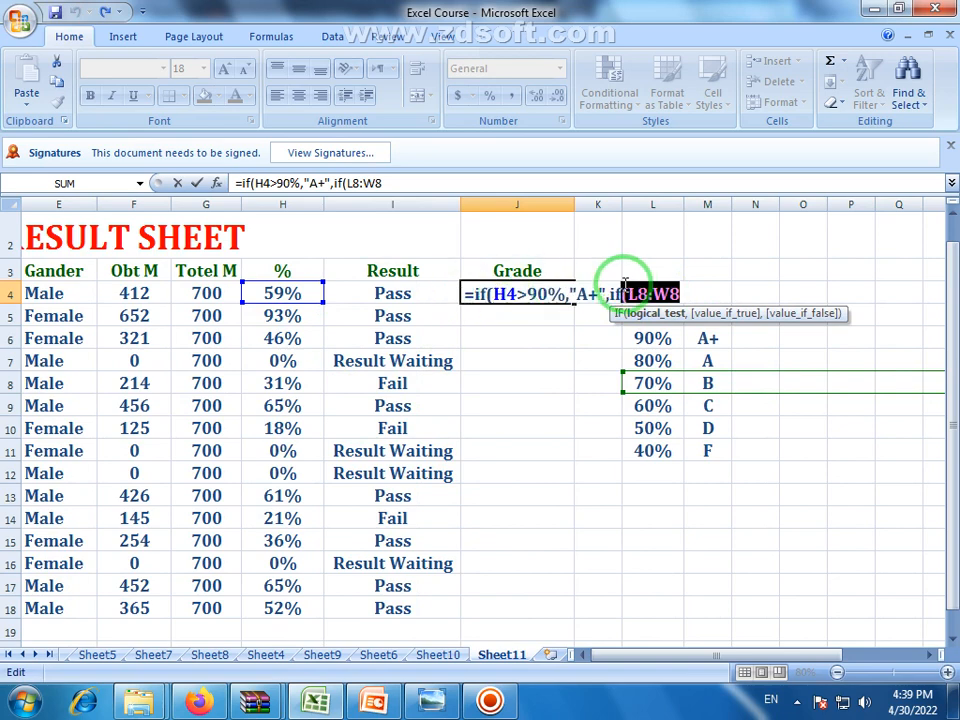
pyautogui.press('BackSpace')
pyautogui.press('BackSpace')
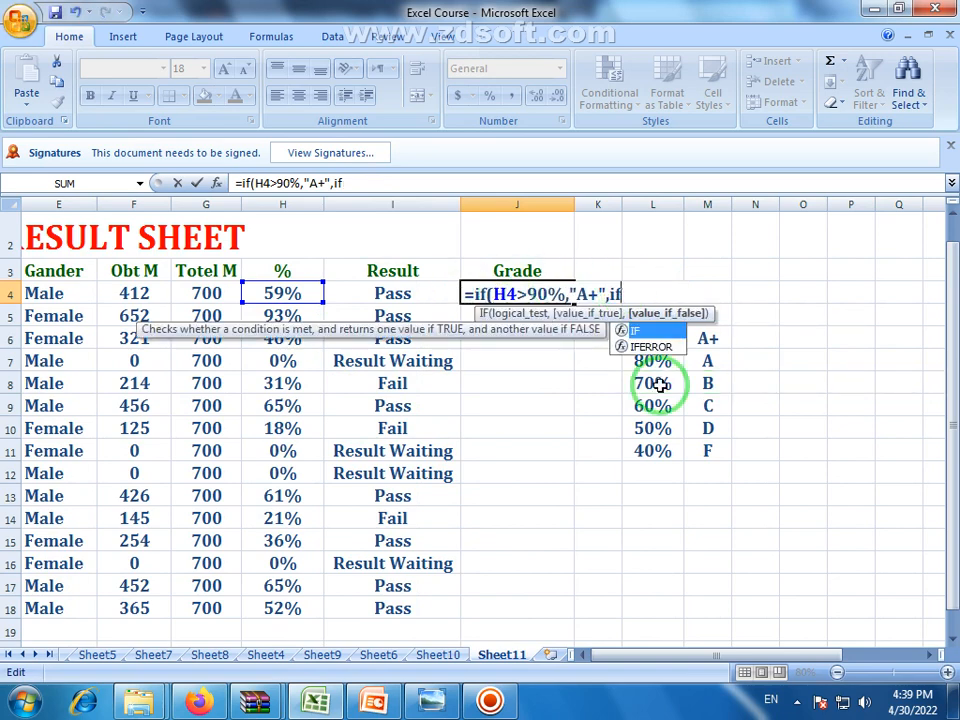
pyautogui.write('(')
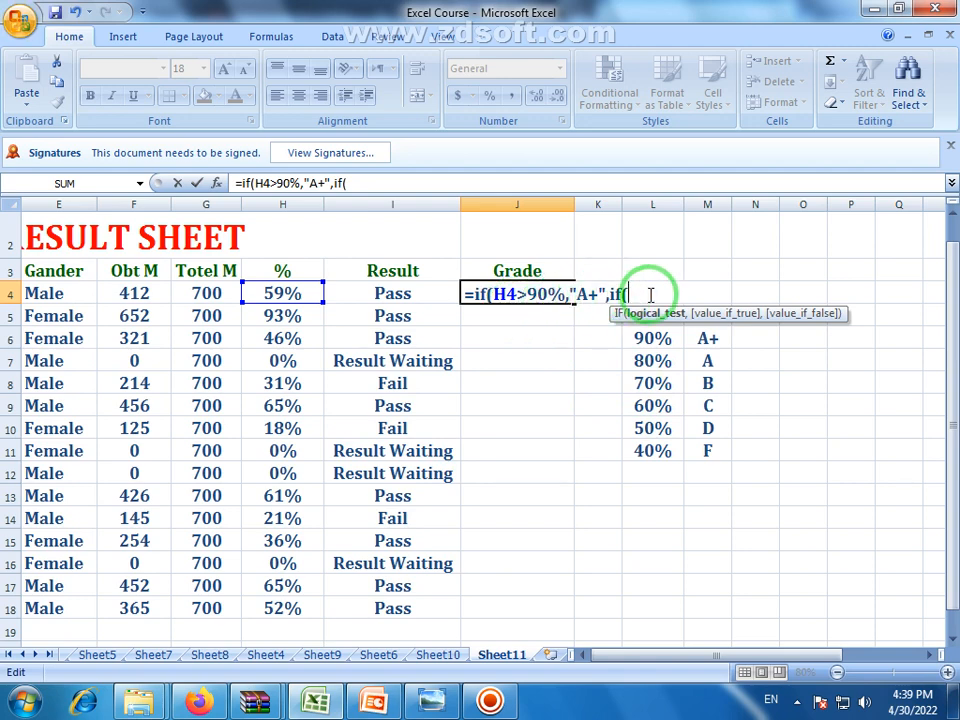
# - Give the second IF the test h4>80% and the result "A", followed by a comma
pyautogui.write('h')
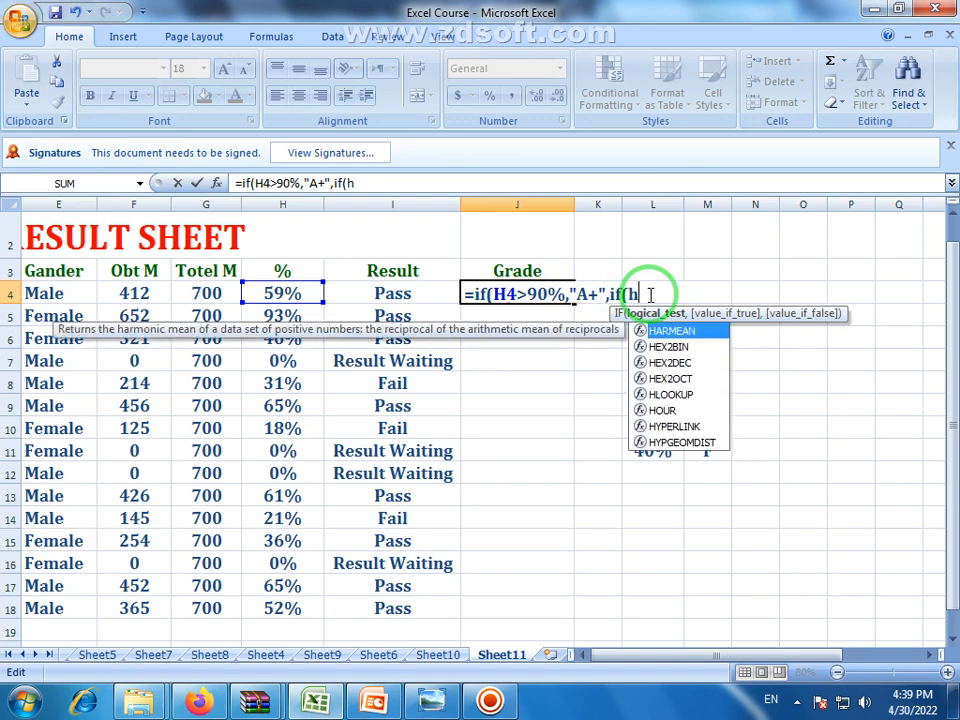
pyautogui.write('4>')
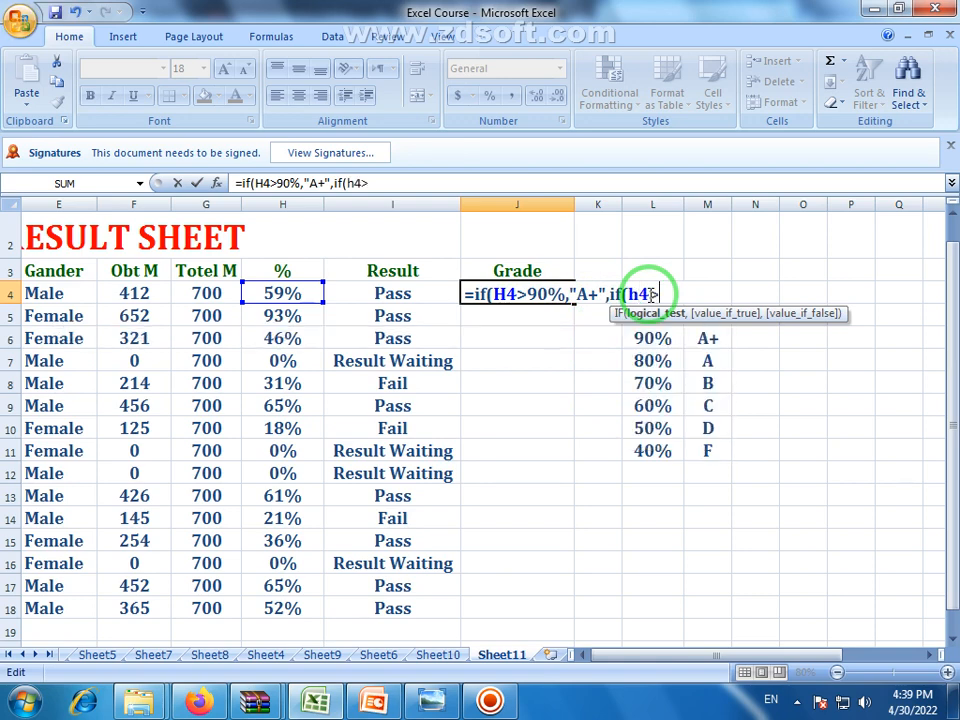
pyautogui.write('80%')
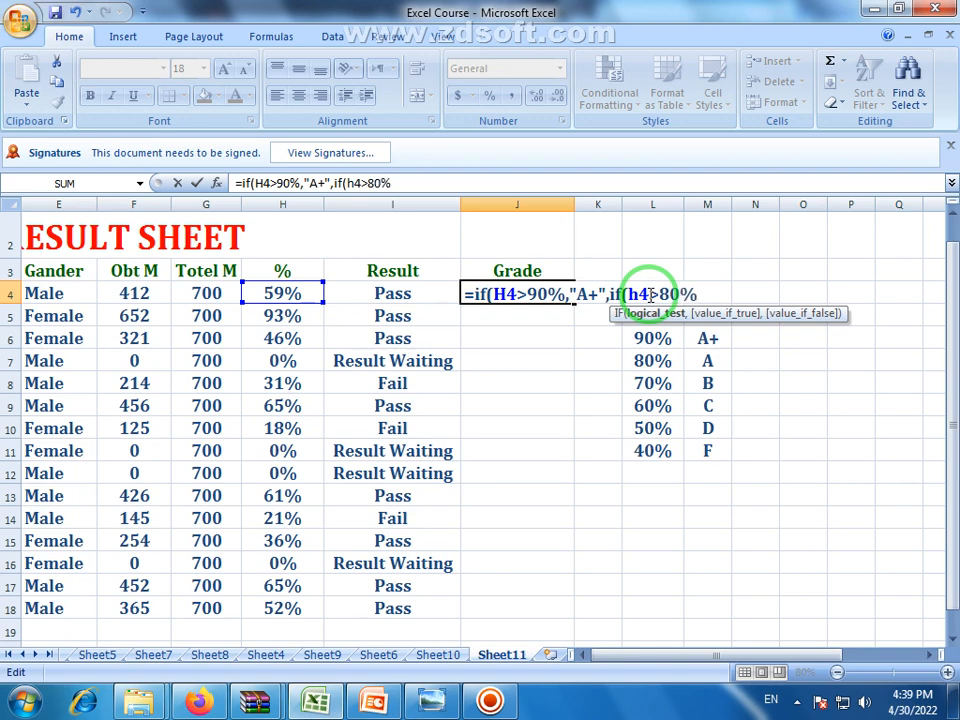
pyautogui.write(',')
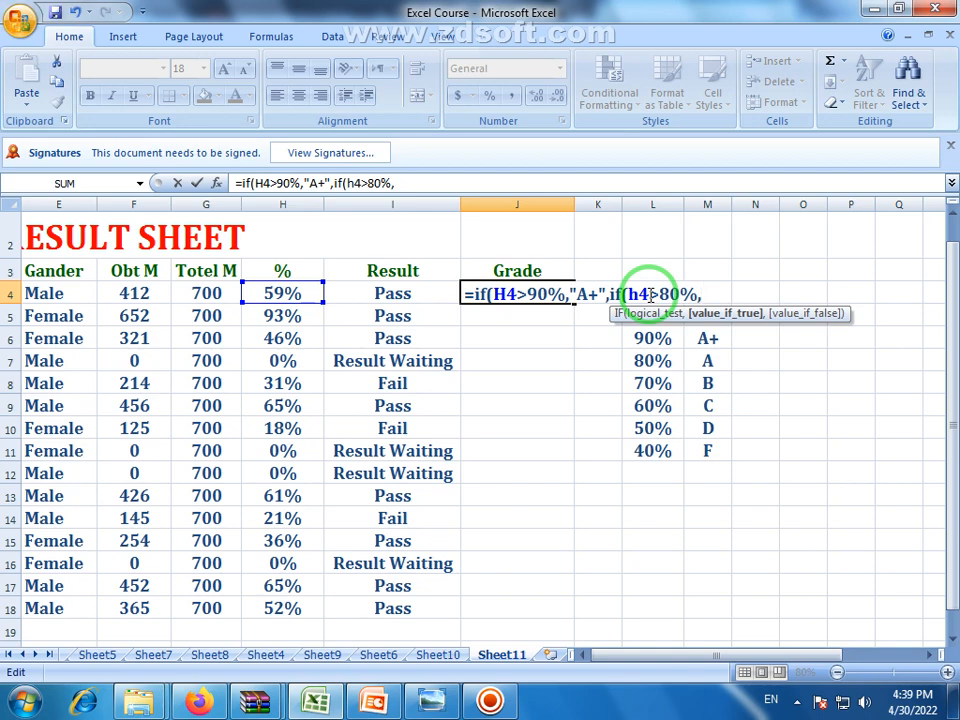
pyautogui.write('"a')
pyautogui.press('BackSpace')
pyautogui.write('A')
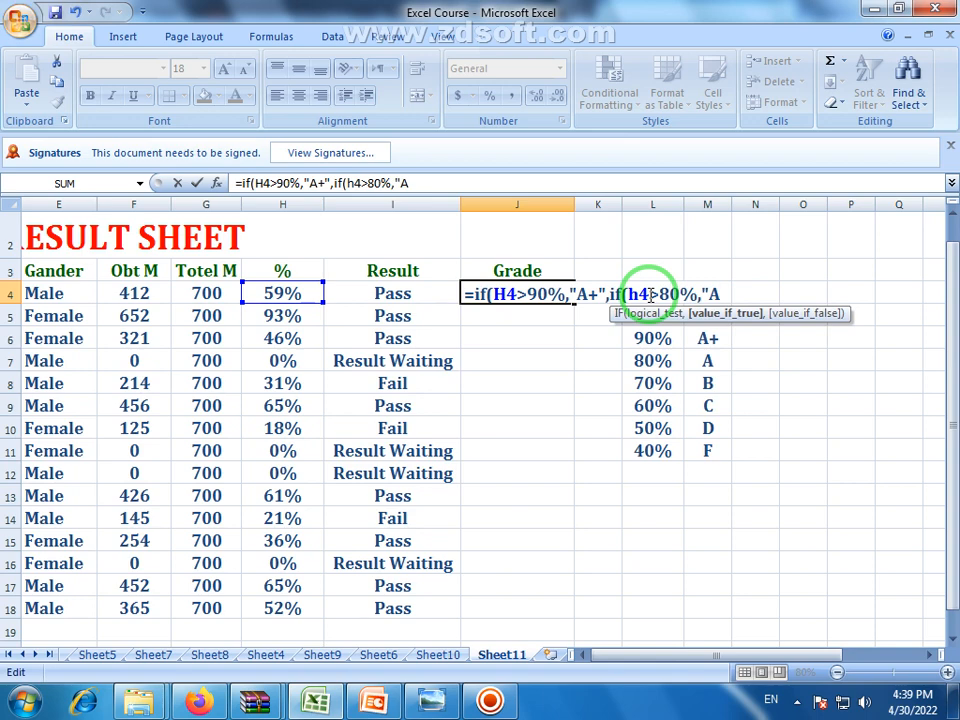
pyautogui.write('",')
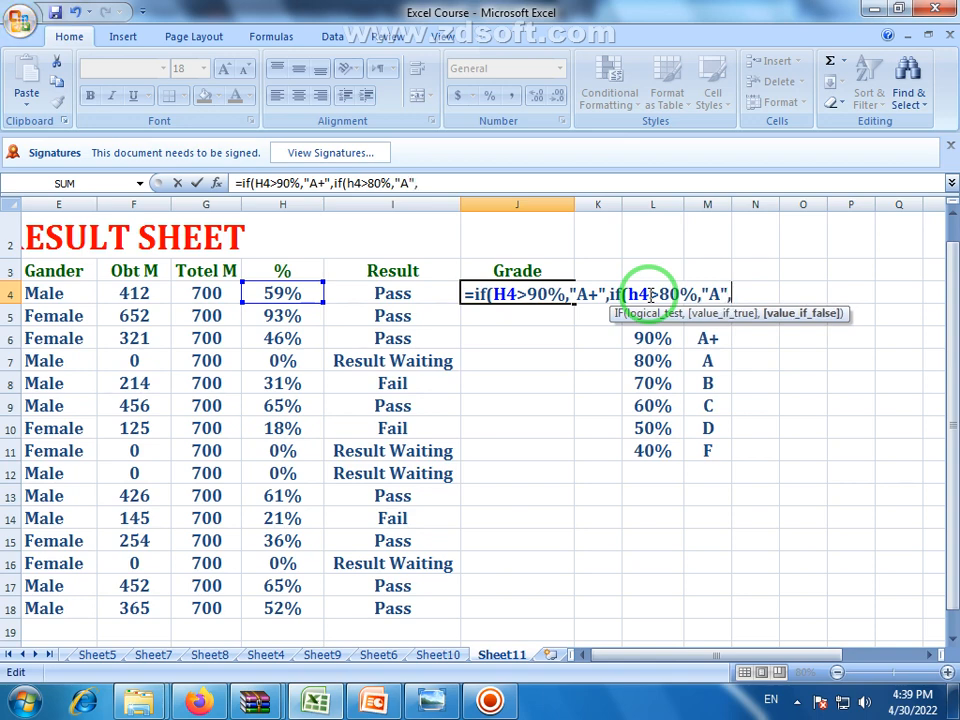
# - Nest a third lowercase IF in the J4 formula with the test h4>70% and the result "B", followed by a comma
pyautogui.write('IF')
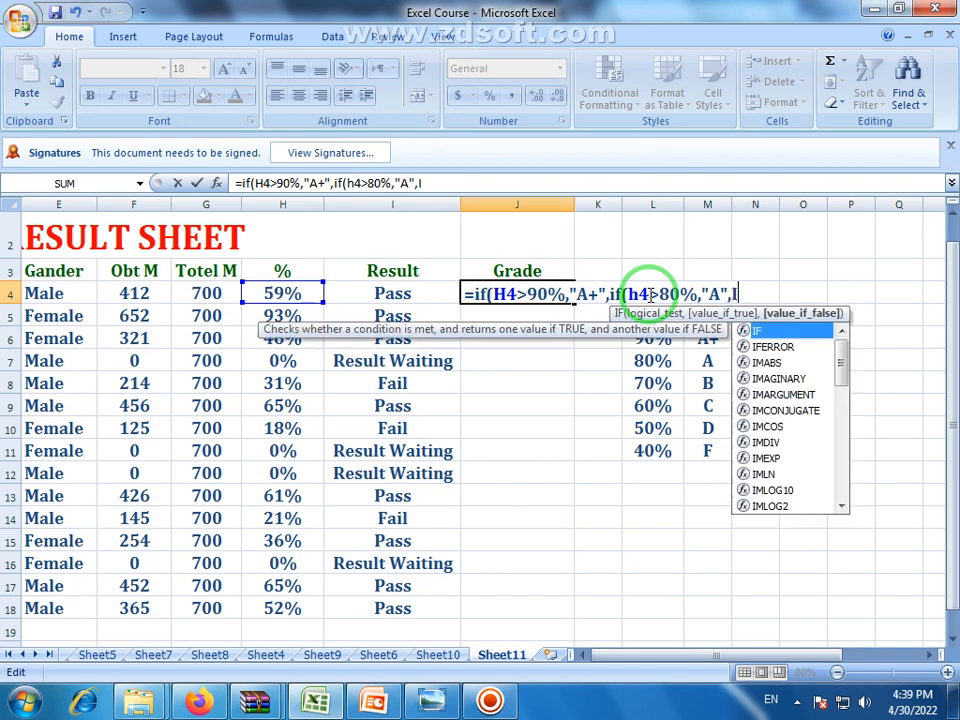
pyautogui.press('BackSpace')
pyautogui.press('BackSpace')
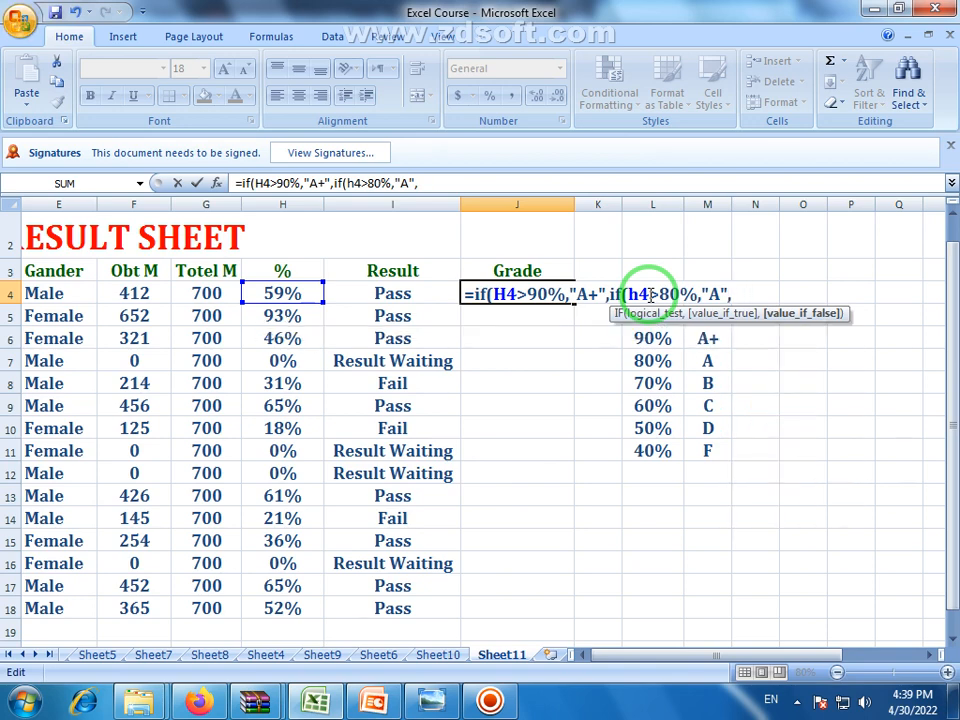
pyautogui.write('if')
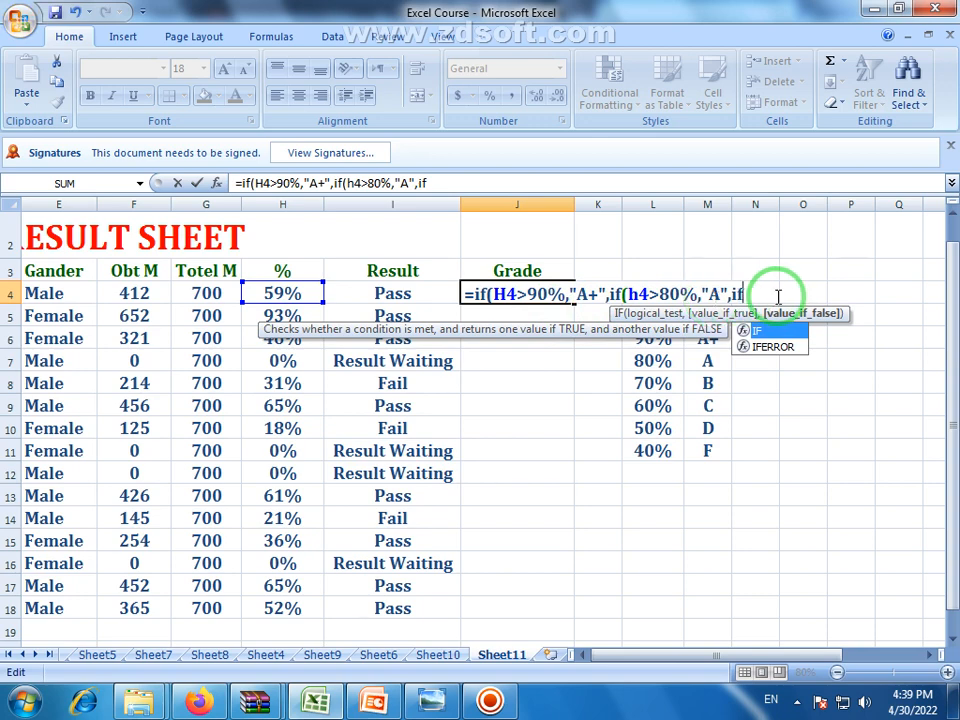
pyautogui.write('(')
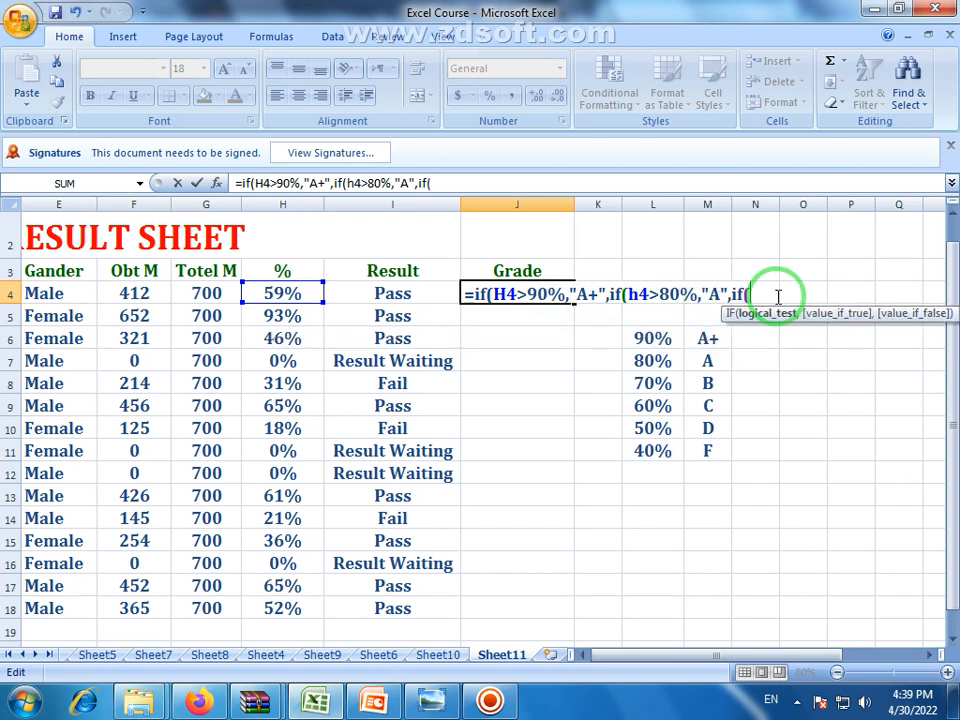
pyautogui.write('h4')
pyautogui.write('>')
pyautogui.write('7')
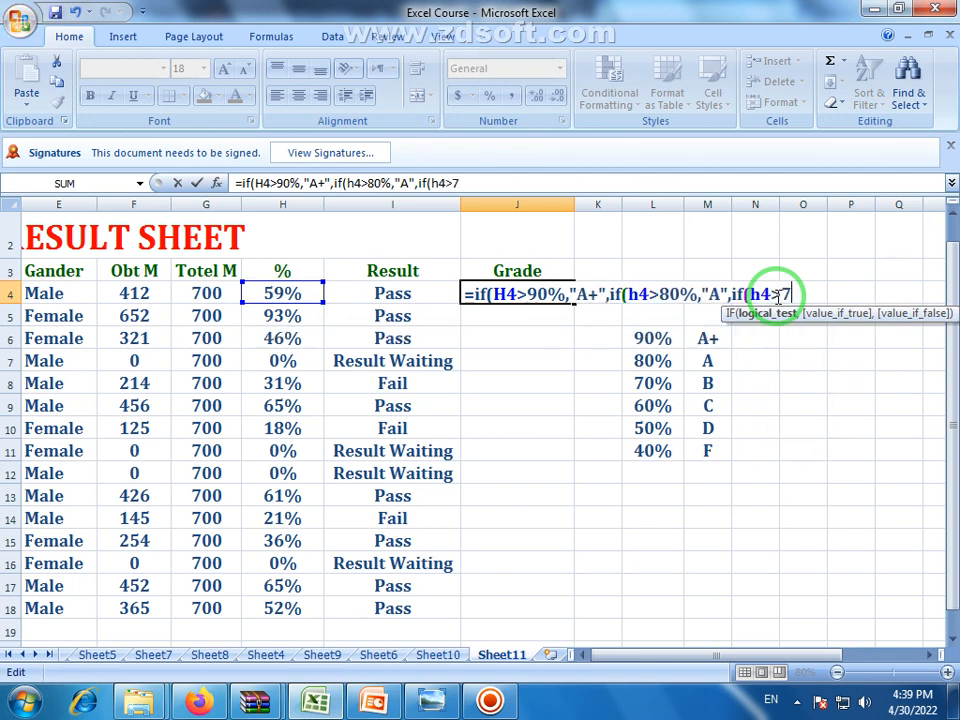
pyautogui.write('0%')
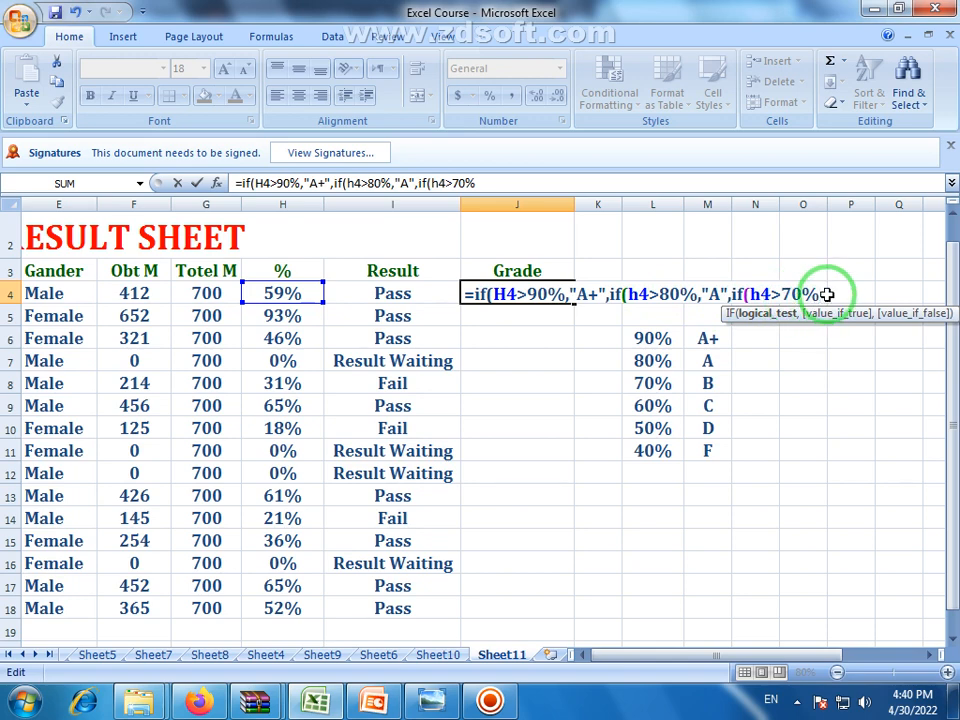
pyautogui.write(',"')
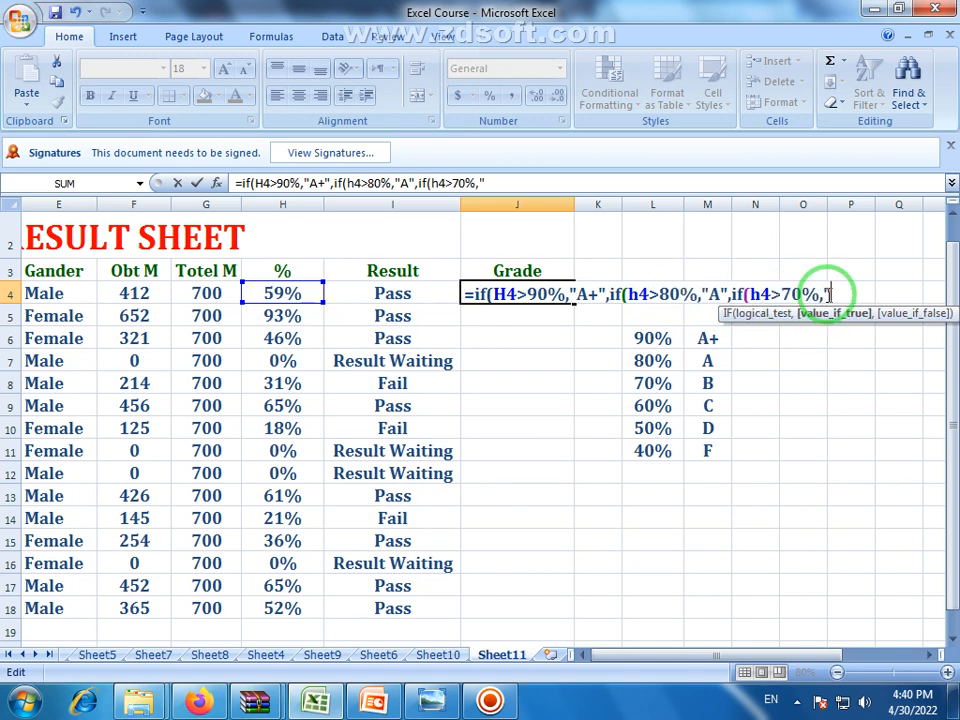
pyautogui.write('B",')
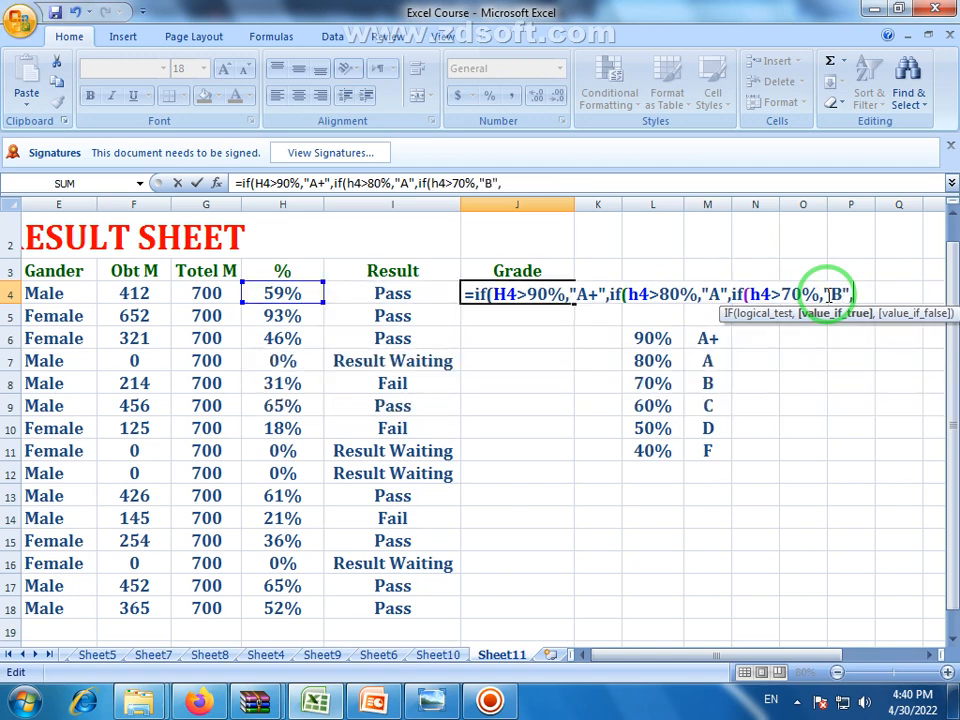
# - Nest a fourth lowercase IF with the test h4>60% and the result "C", followed by a comma
pyautogui.write('IF')
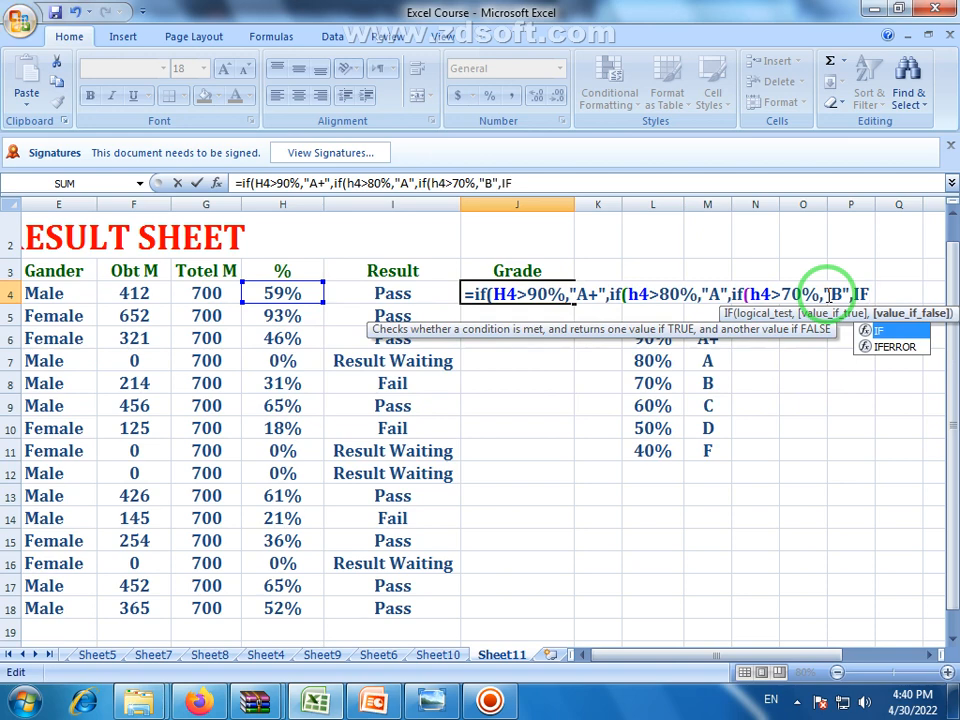
pyautogui.press('BackSpace')
pyautogui.press('BackSpace')
pyautogui.write('if(')
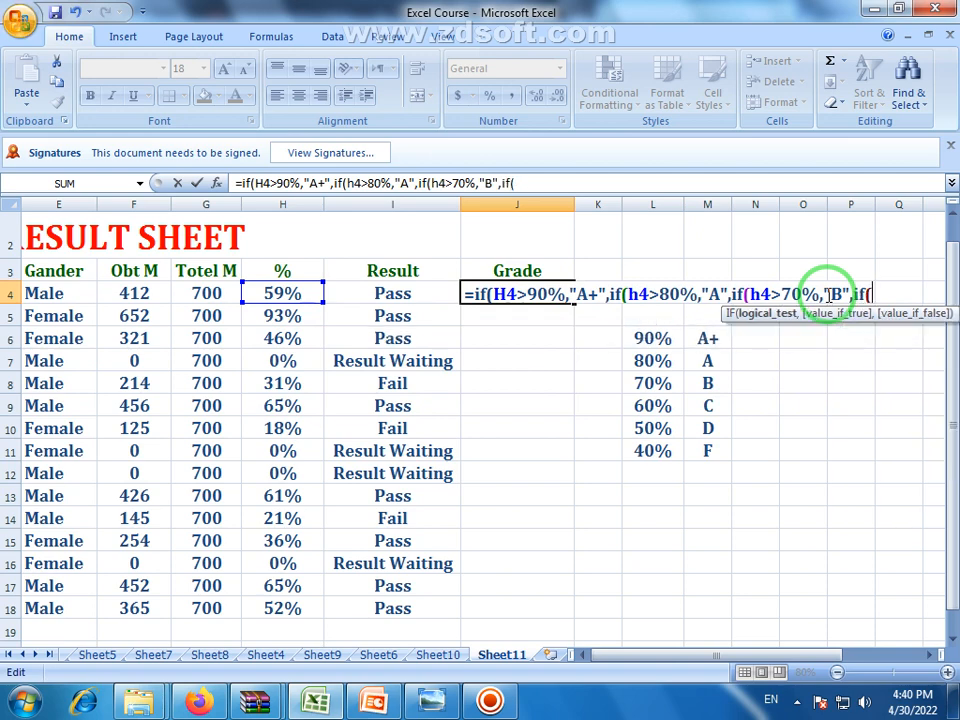
pyautogui.write('h4')
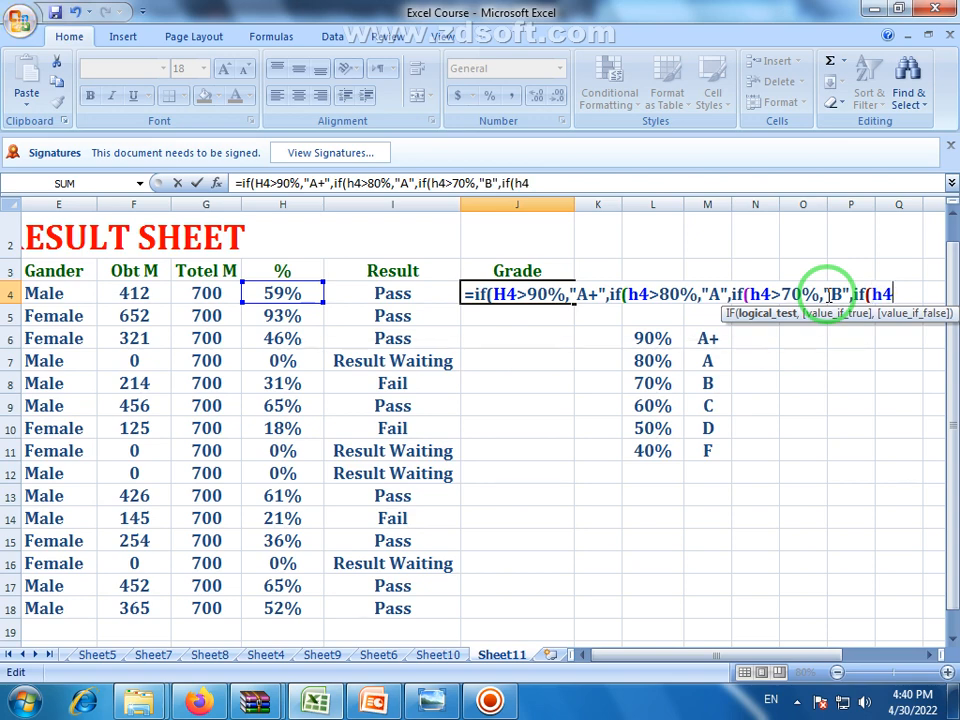
pyautogui.write('>60')
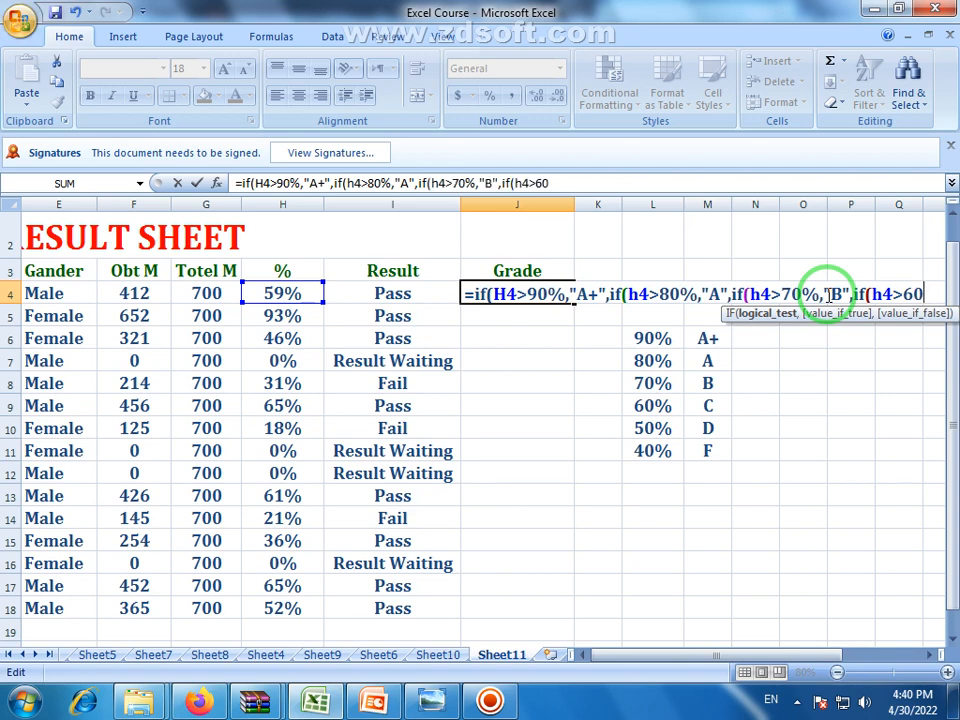
pyautogui.write('%')
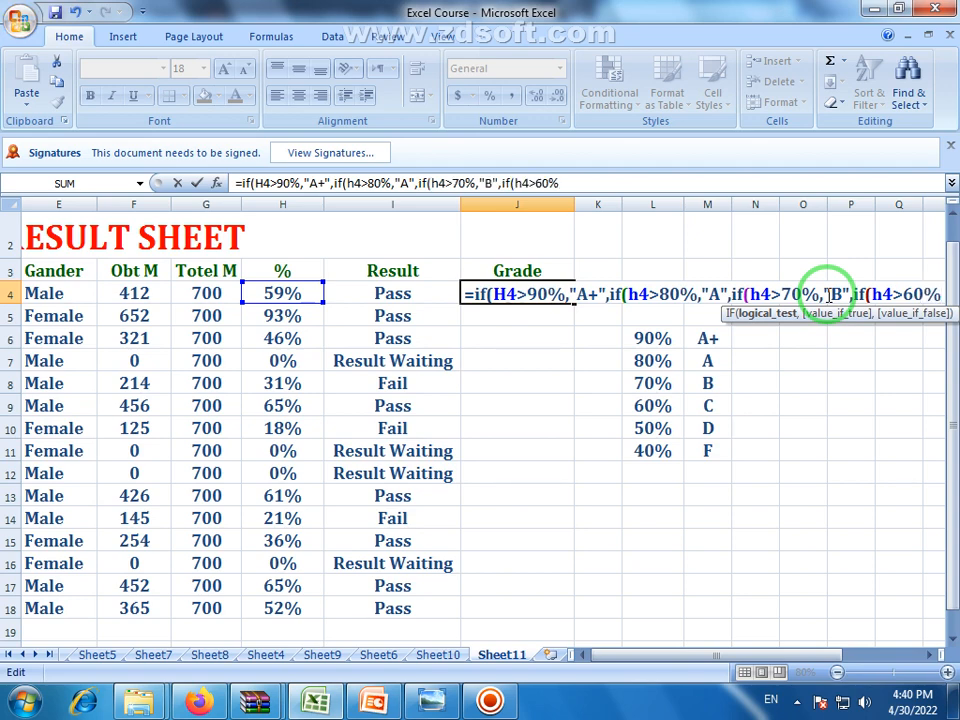
pyautogui.write(',')
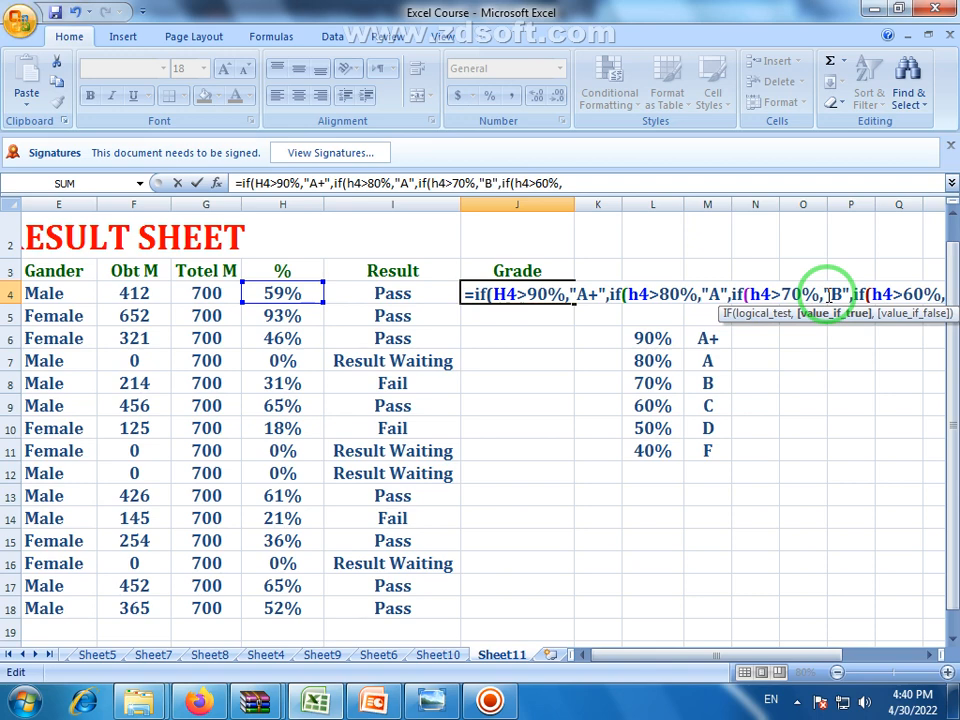
pyautogui.write('"')
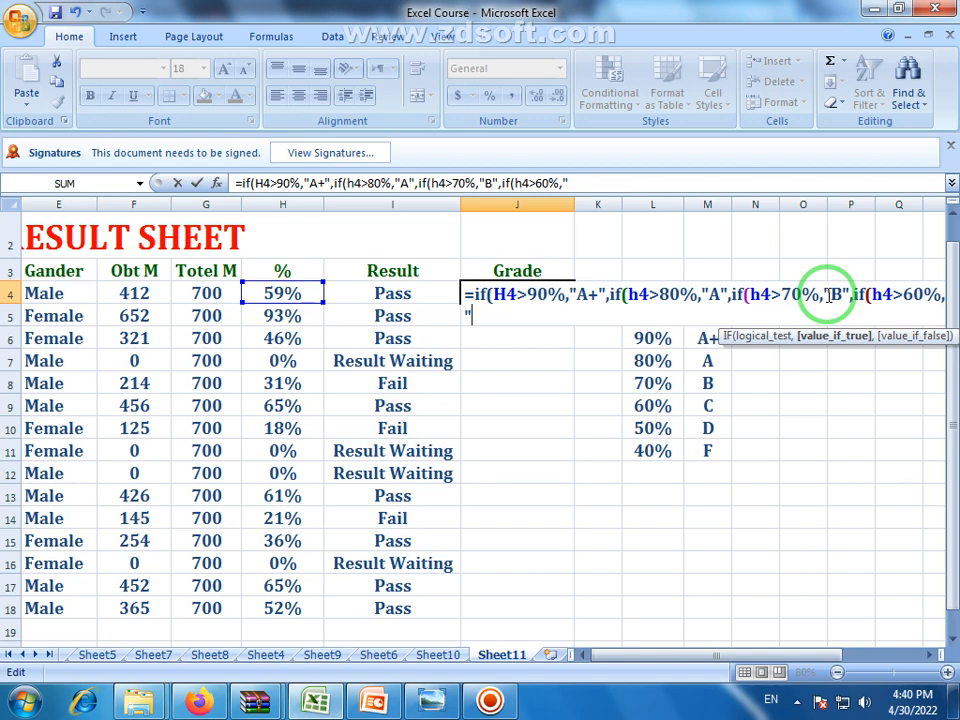
pyautogui.write('C",')
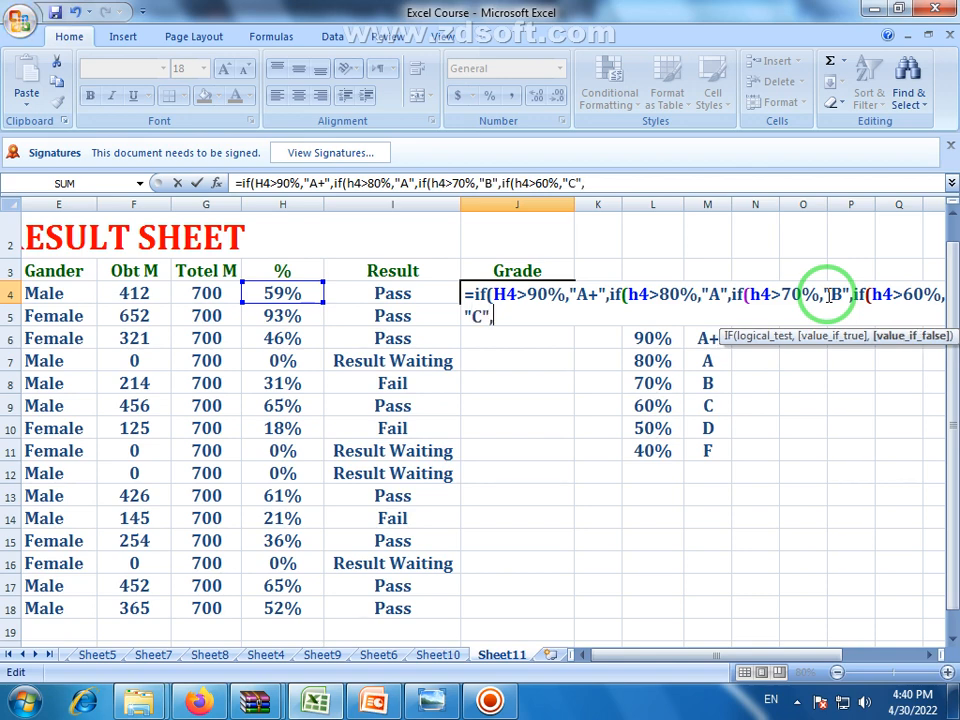
# - Nest a fifth lowercase IF with the test h4>50% and the result "D"
pyautogui.write('if')
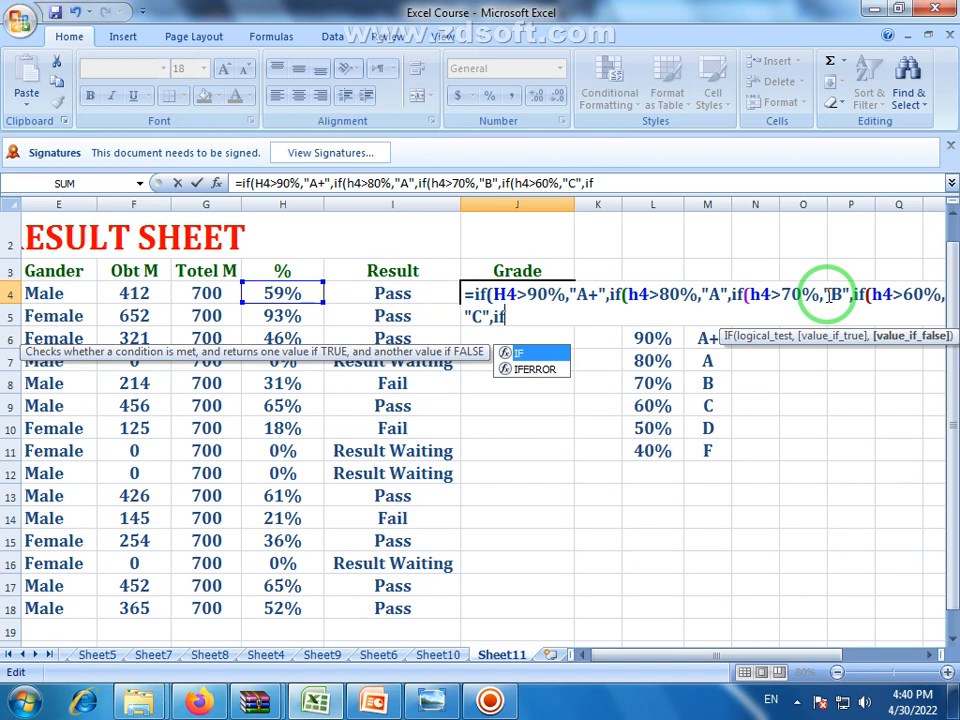
pyautogui.write('(h4')
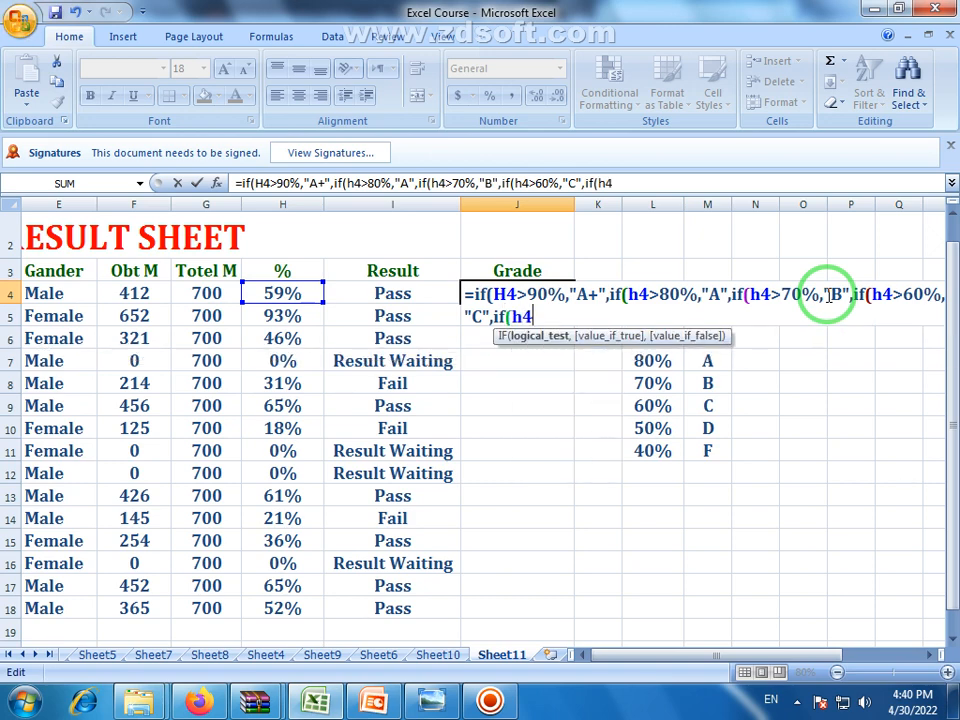
pyautogui.write('>50')
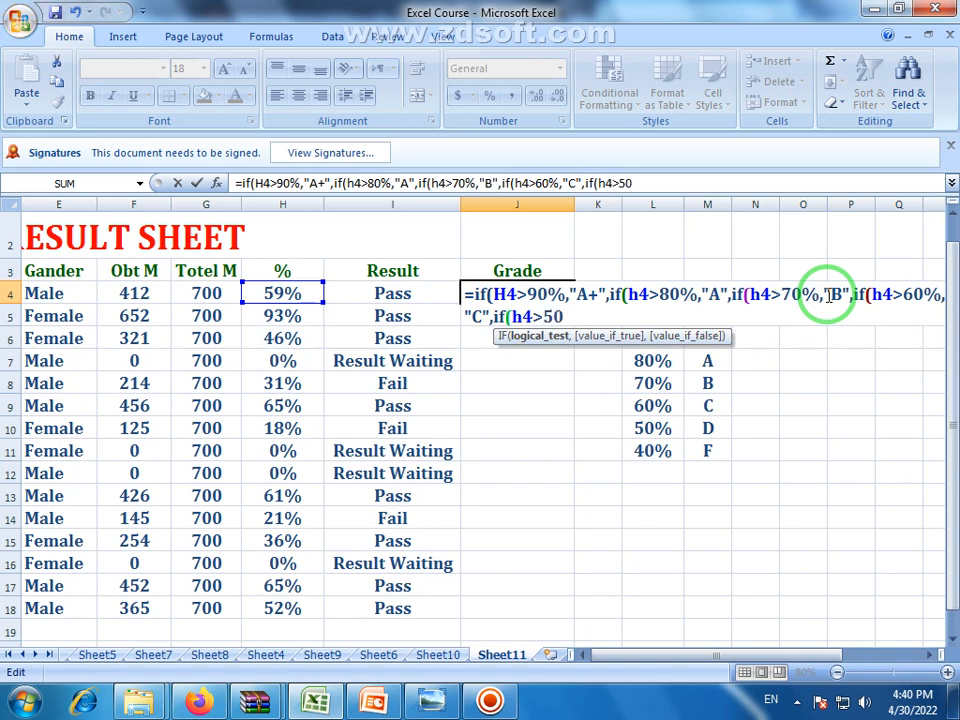
pyautogui.write('%,')
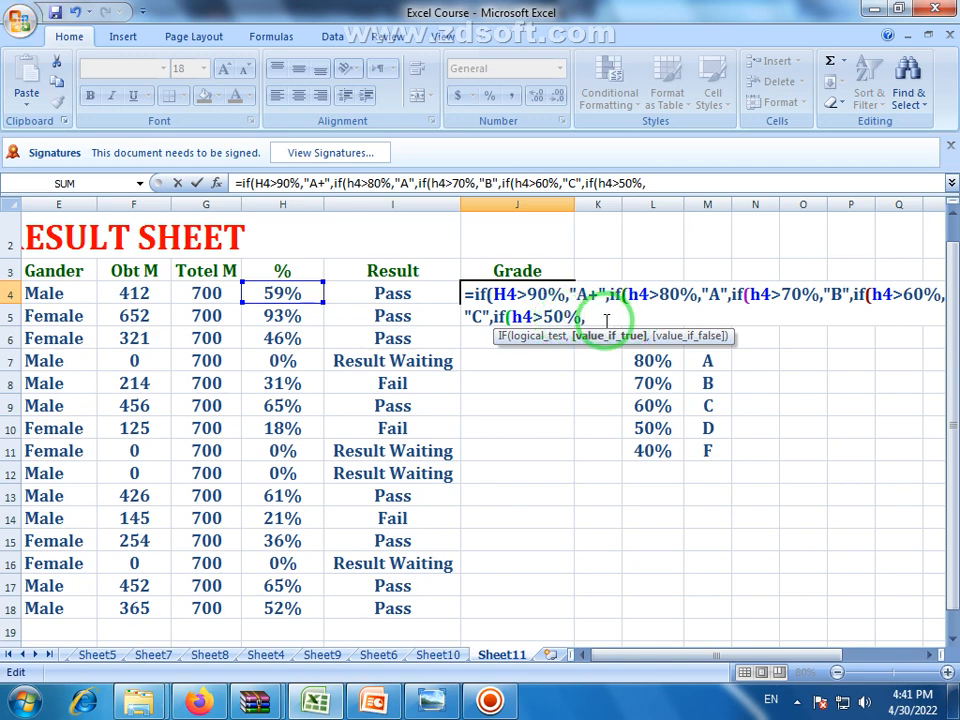
pyautogui.write('f')
pyautogui.press('BackSpace')
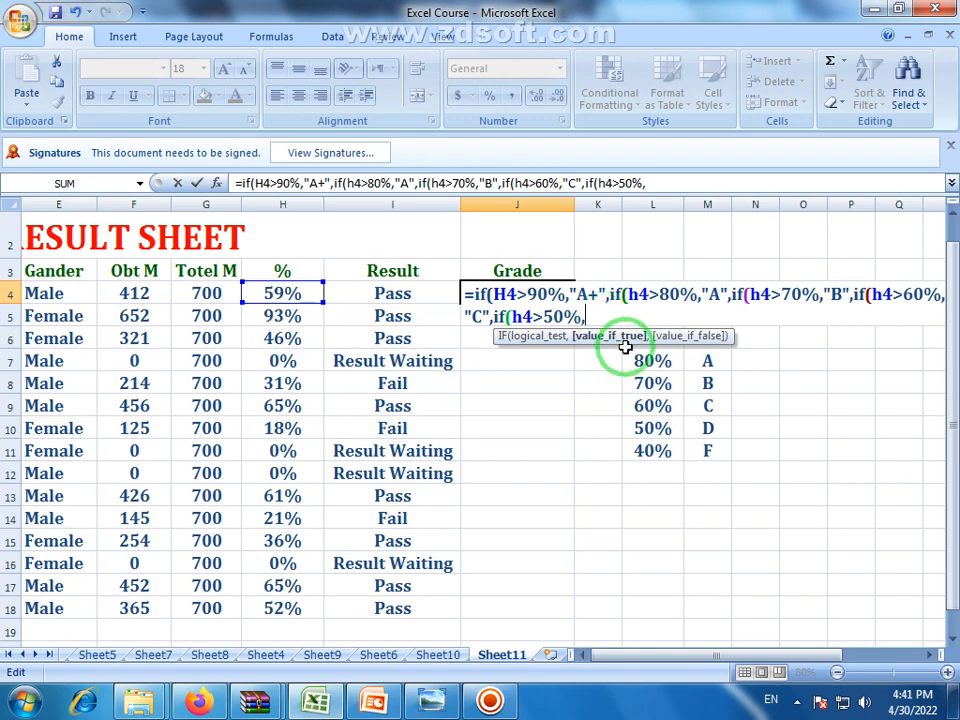
pyautogui.write('"D"')
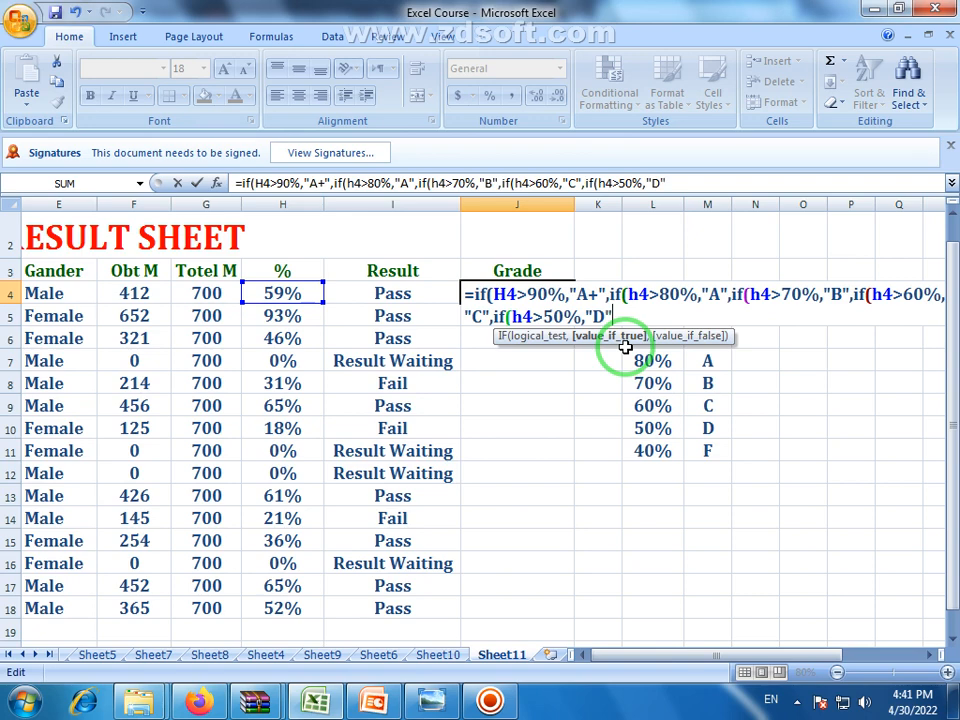
# - Add "F" as the final value-if-false, close all five IF functions and enter the J4 formula
pyautogui.write(',"')
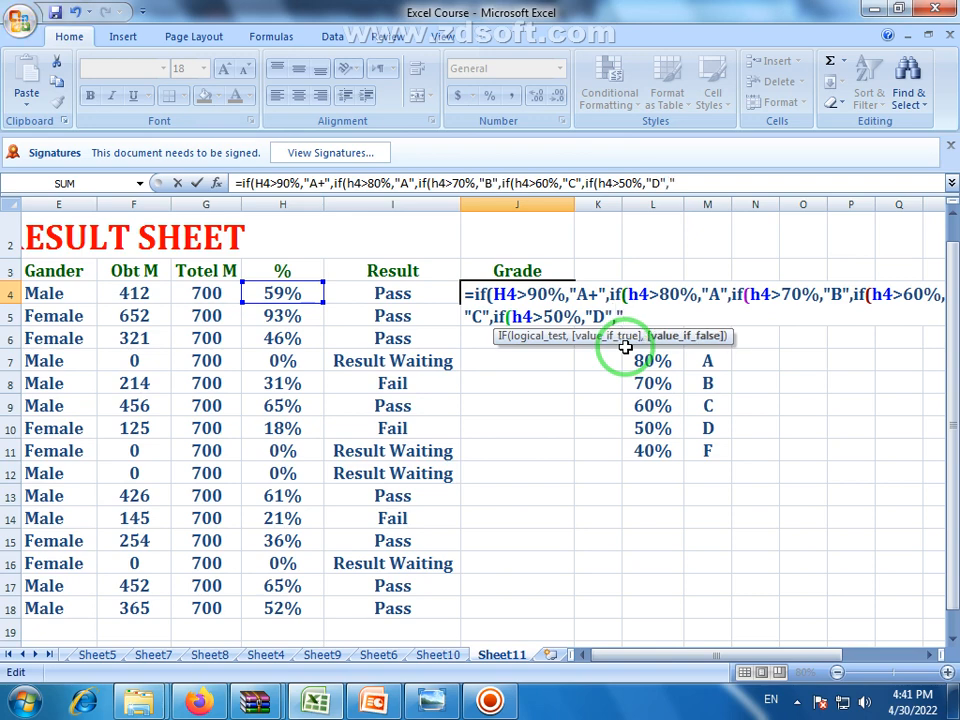
pyautogui.write('F')
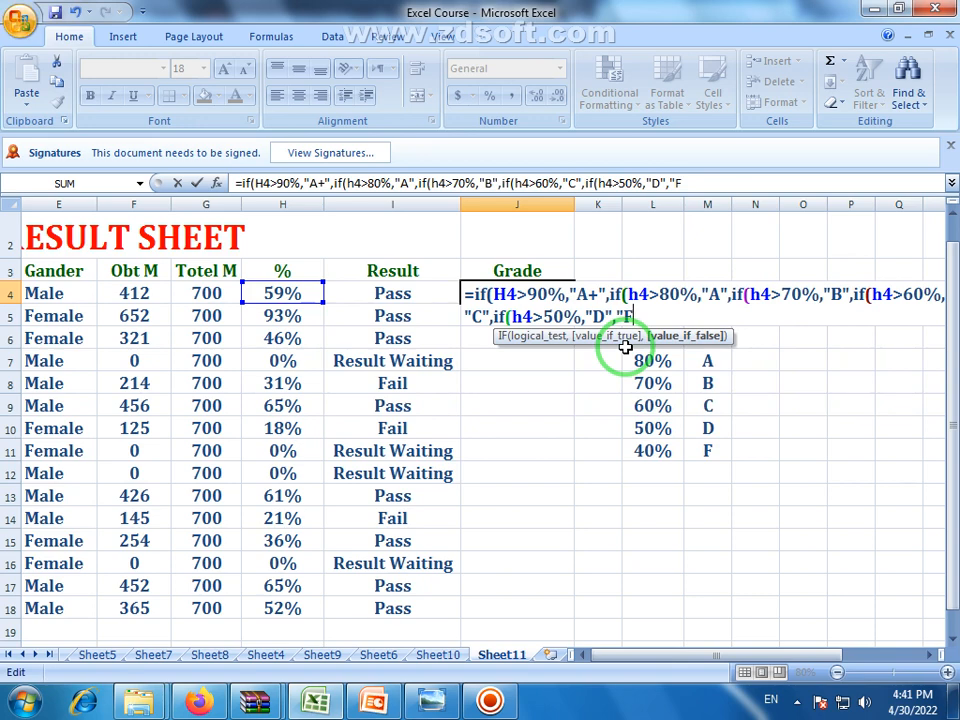
pyautogui.write('"')
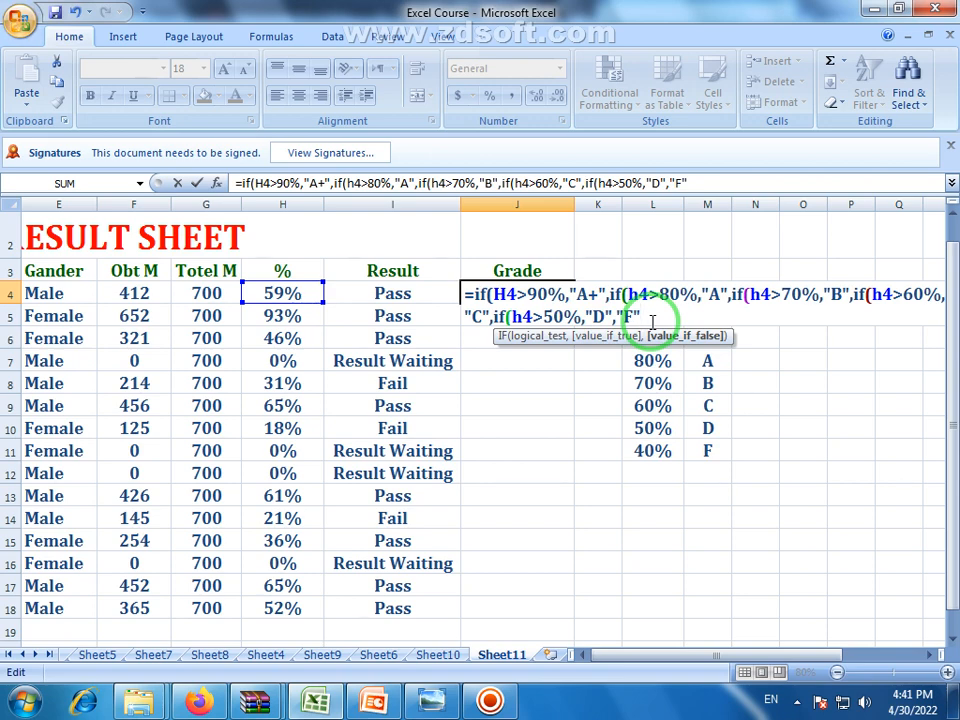
pyautogui.write(')')
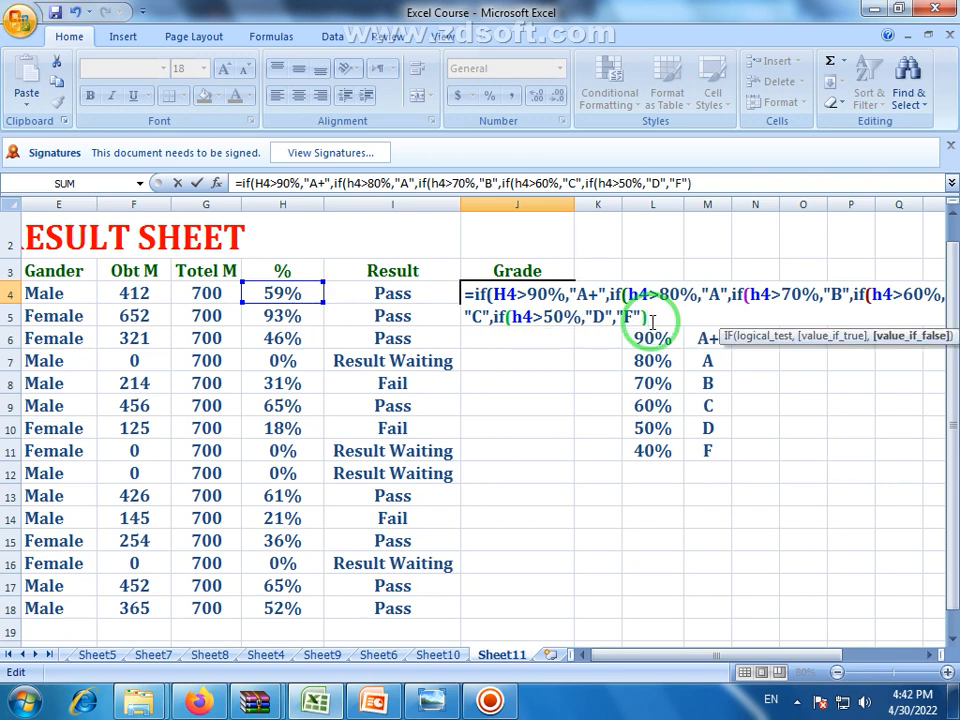
pyautogui.write('))')
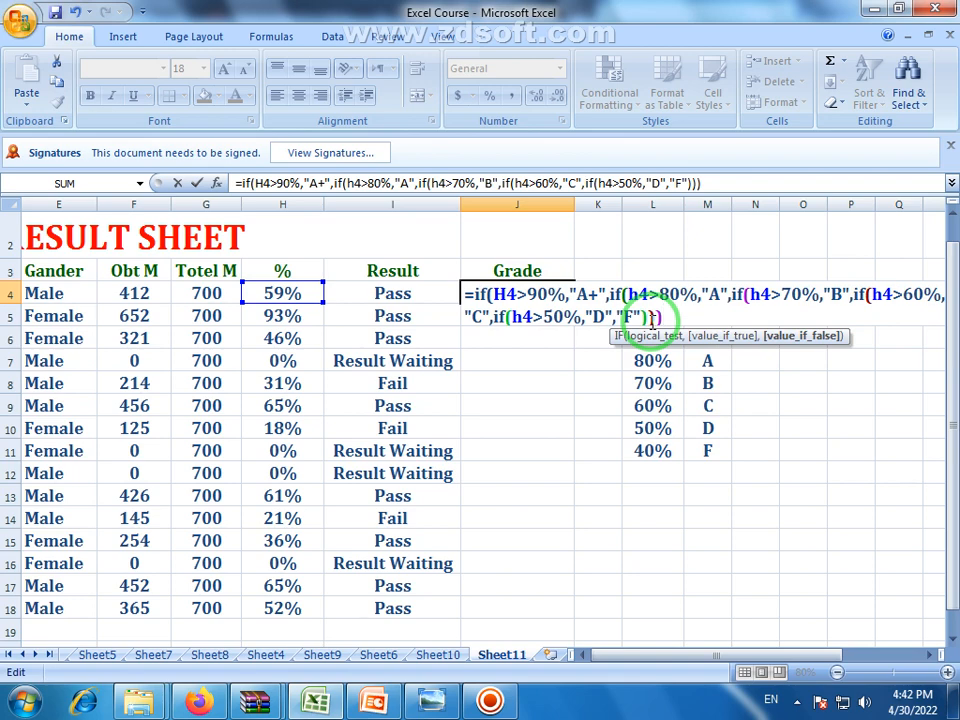
pyautogui.write('))')
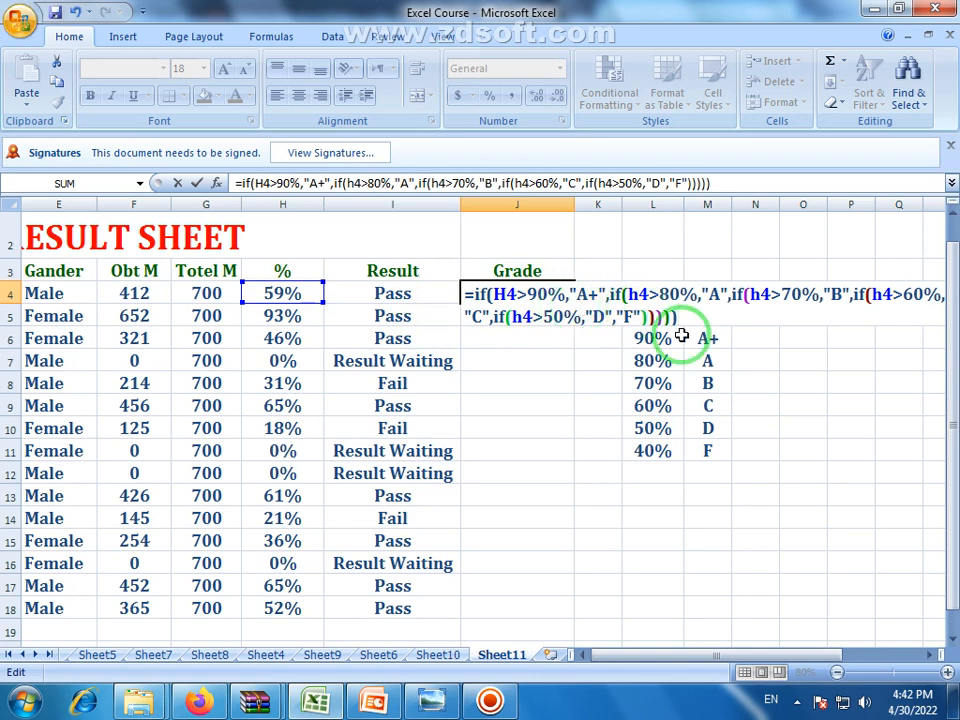
pyautogui.press('Return')
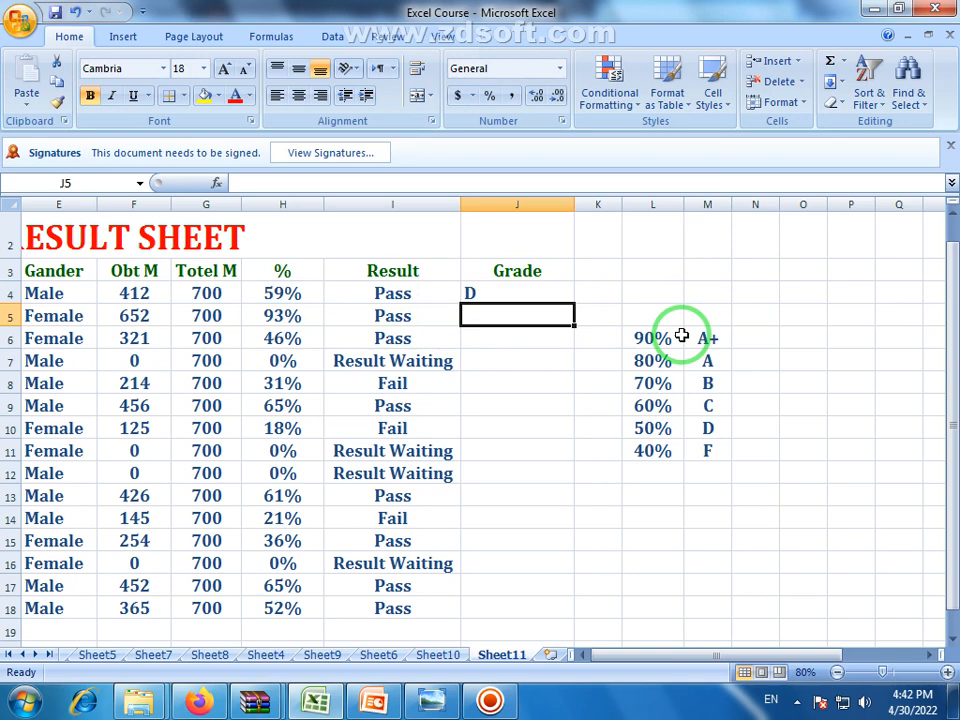
# - Compare the grade in J4 with the 50% row of the grade scale
pyautogui.click(505, 294)
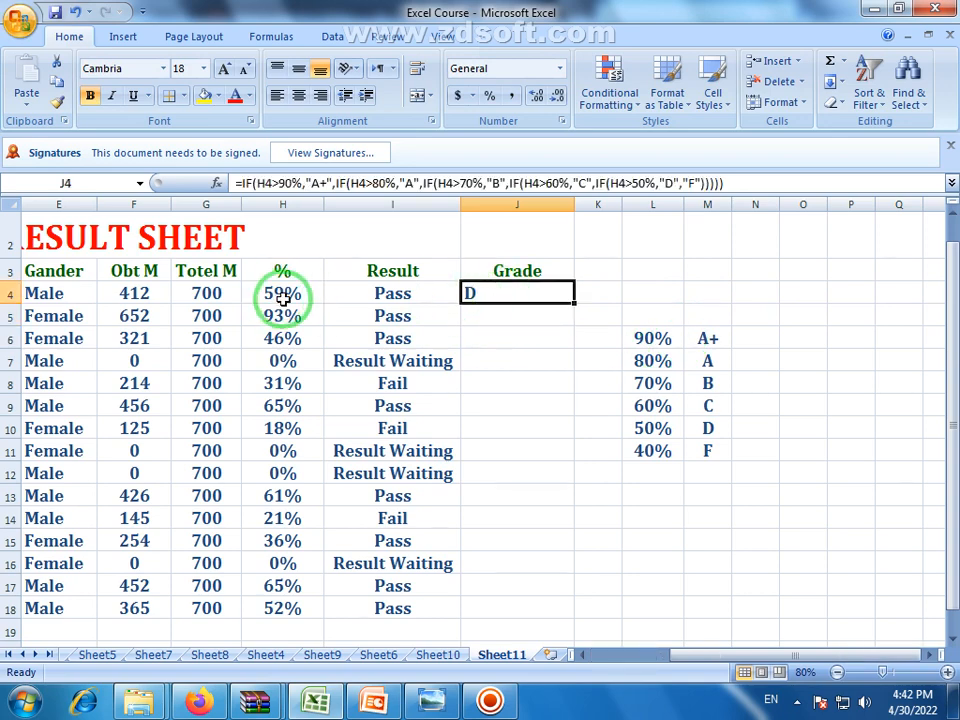
pyautogui.click(650, 430)
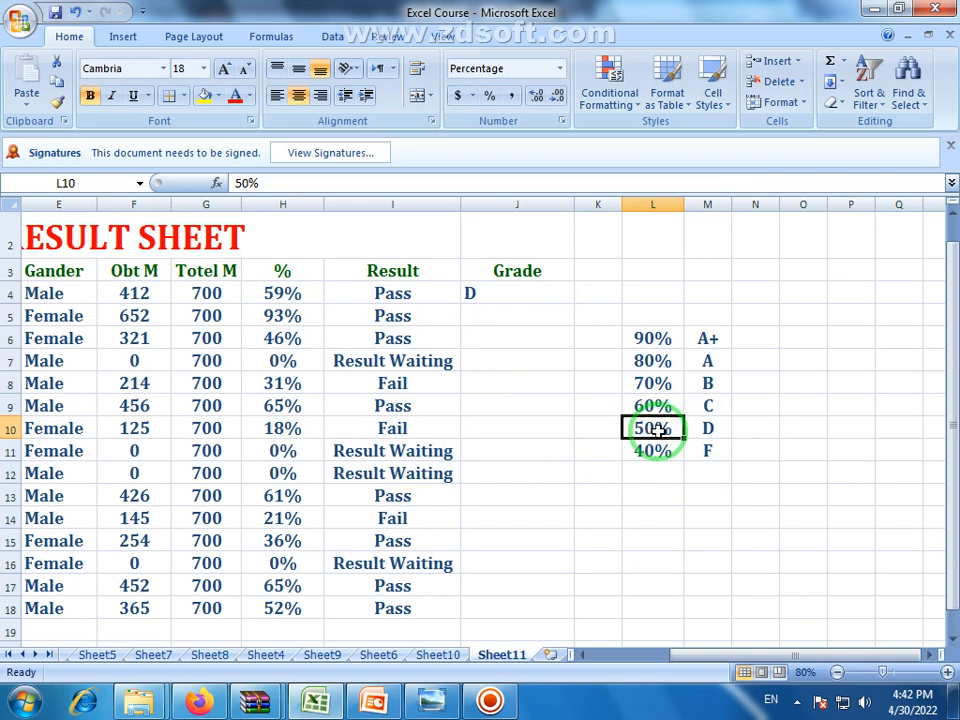
pyautogui.click(489, 290)
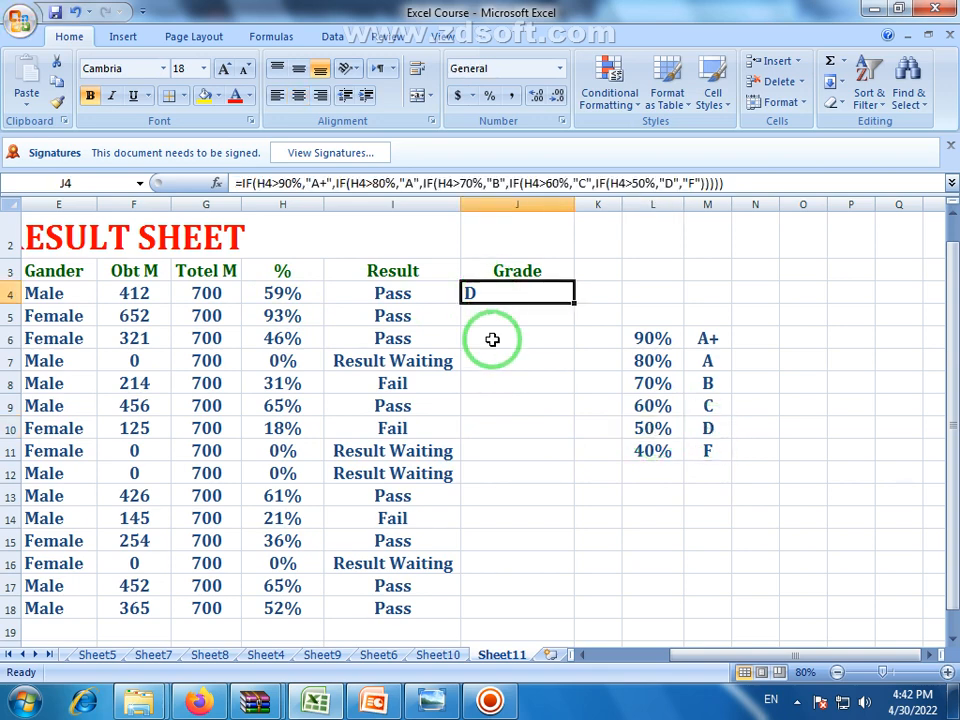
# - Center the contents of column J and fill the J4 grade formula down to J18
pyautogui.click(530, 203)
pyautogui.click(298, 95)
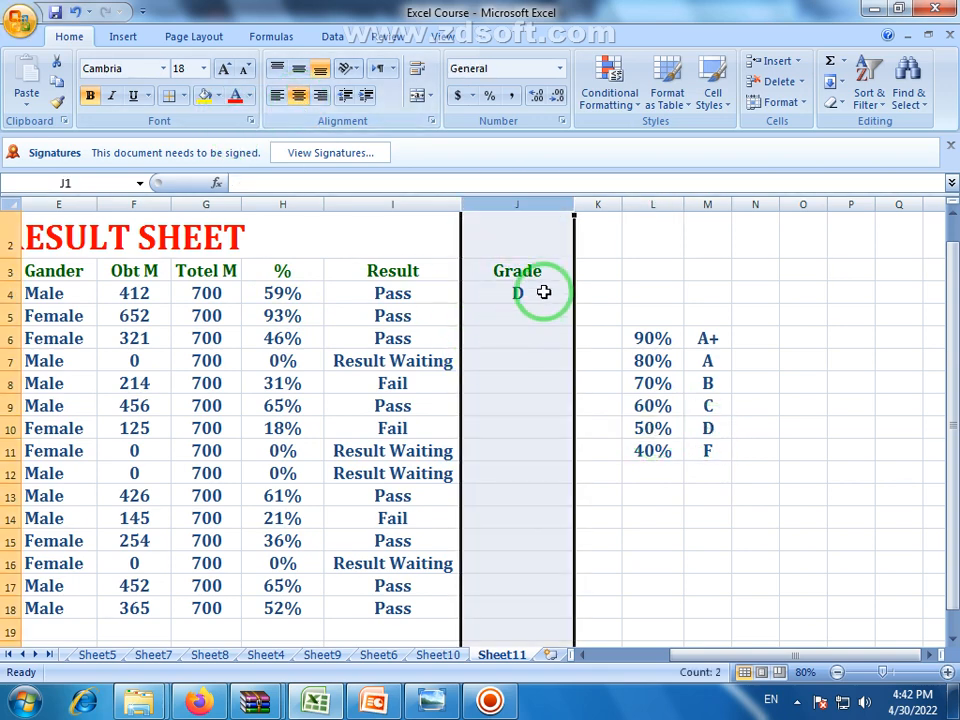
pyautogui.click(546, 293)
pyautogui.moveTo(574, 302); pyautogui.dragTo(581, 610)
pyautogui.click(639, 553)
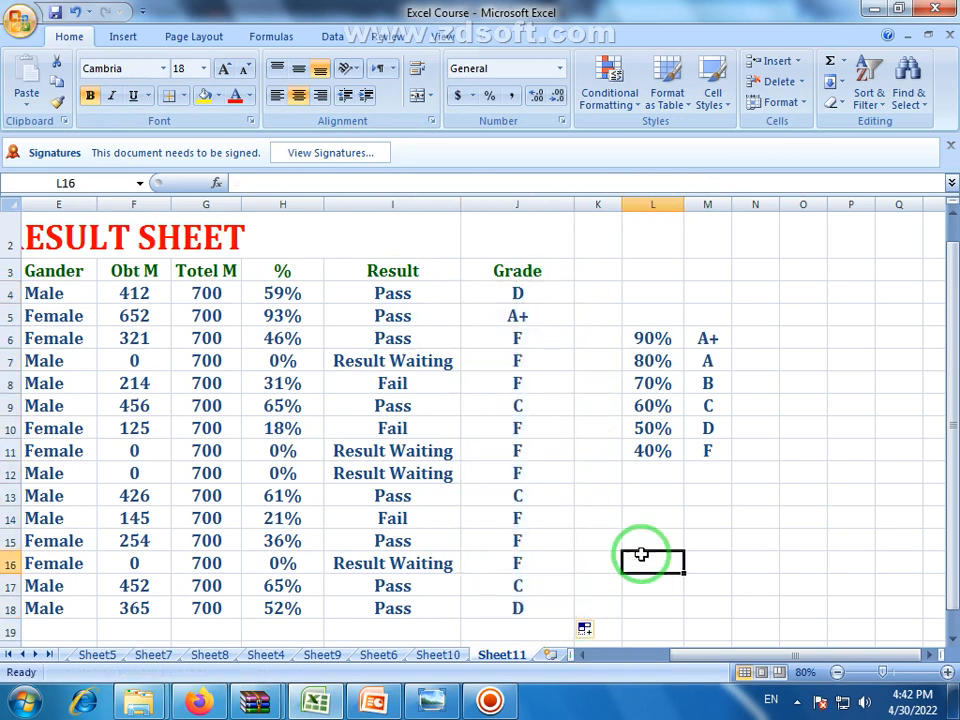
# - Check the percentages, results and grade formulas in rows 5, 6 and 11 against the grade scale
pyautogui.click(294, 316)
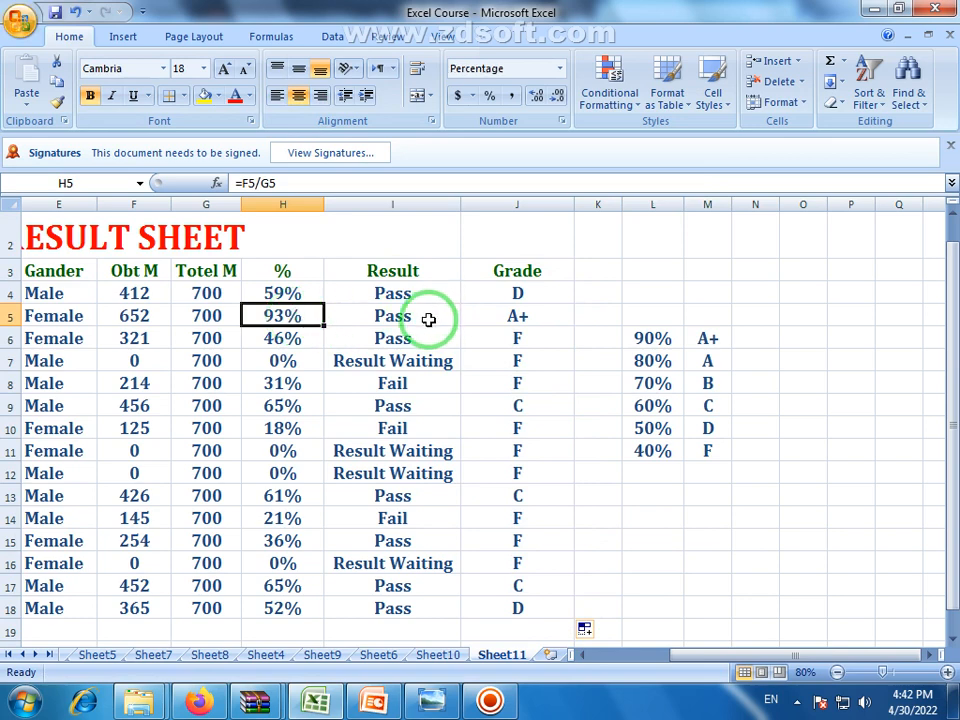
pyautogui.click(429, 318)
pyautogui.click(514, 317)
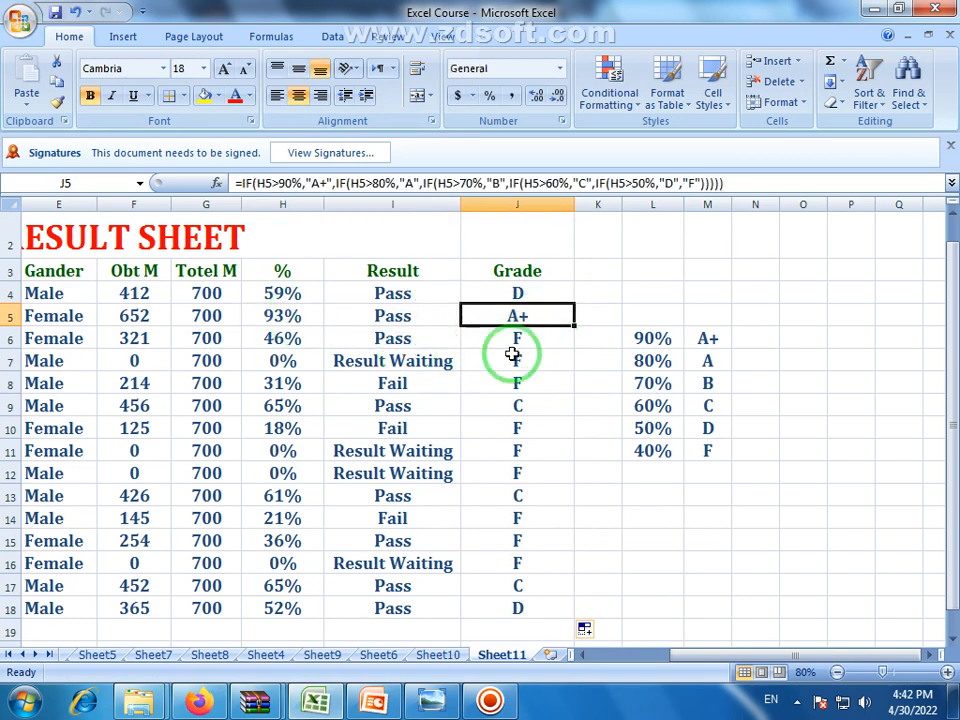
pyautogui.click(525, 341)
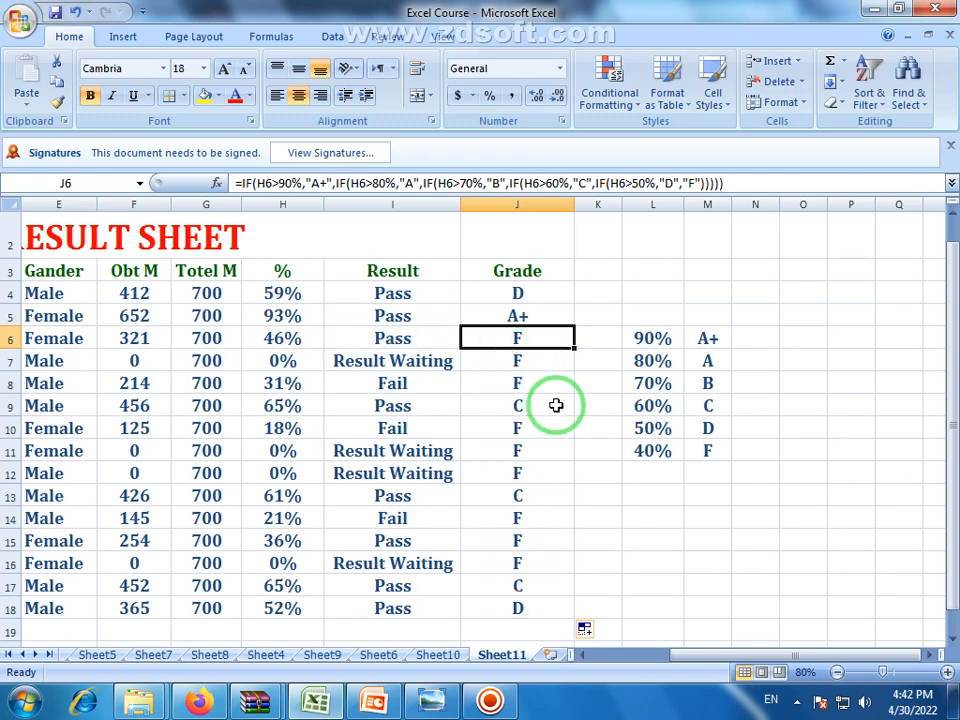
pyautogui.click(516, 448)
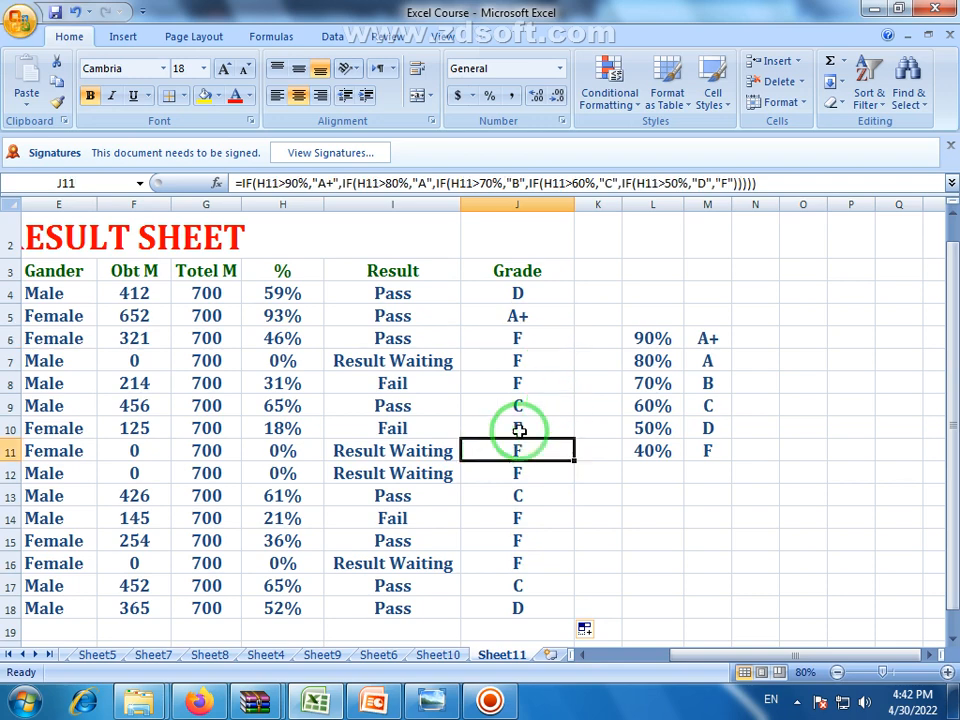
# - Narrow column J to fit the Grade entries more closely
pyautogui.moveTo(575, 204); pyautogui.dragTo(545, 207)
pyautogui.click(722, 583)
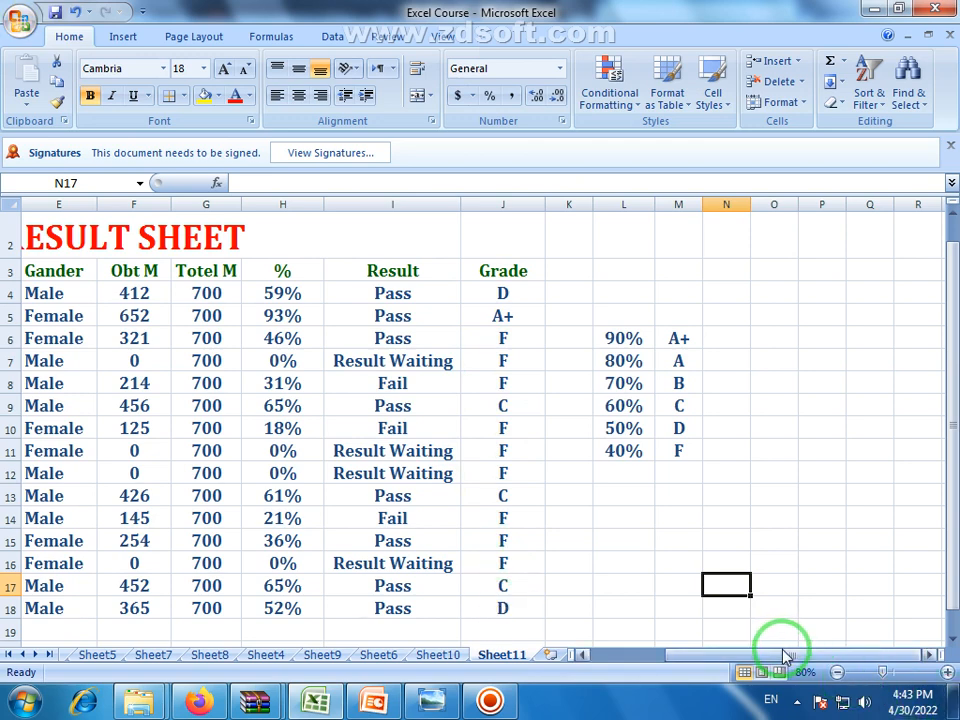
pyautogui.moveTo(782, 645); pyautogui.dragTo(720, 645)
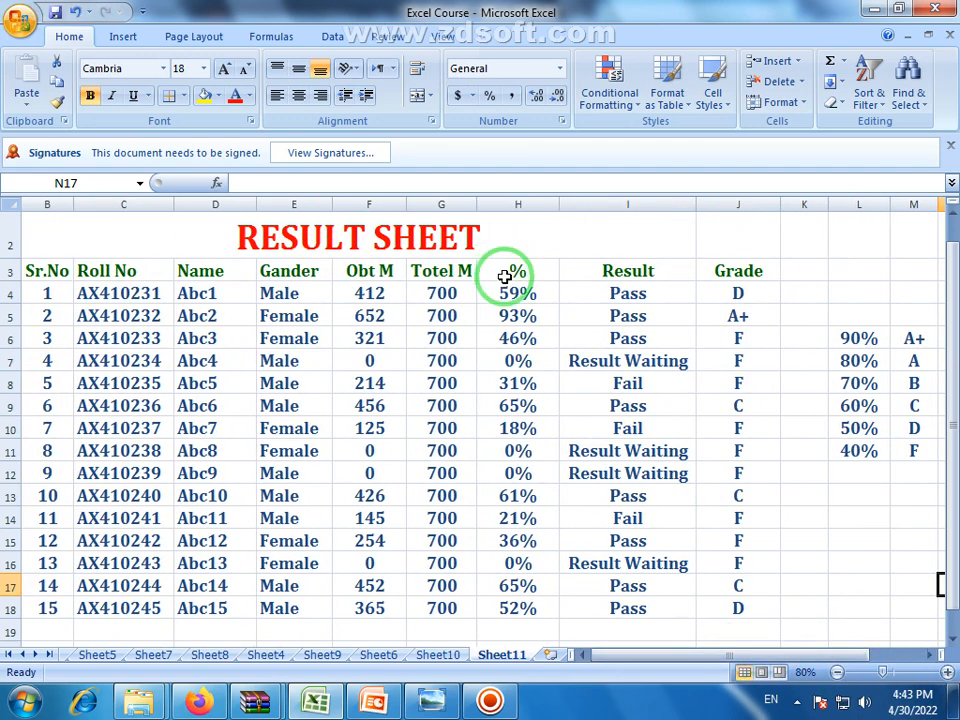
# - Examine the Result and Grade columns and compare the nested IF formula in J4 with the grade scale in L6:M11
pyautogui.click(675, 270)
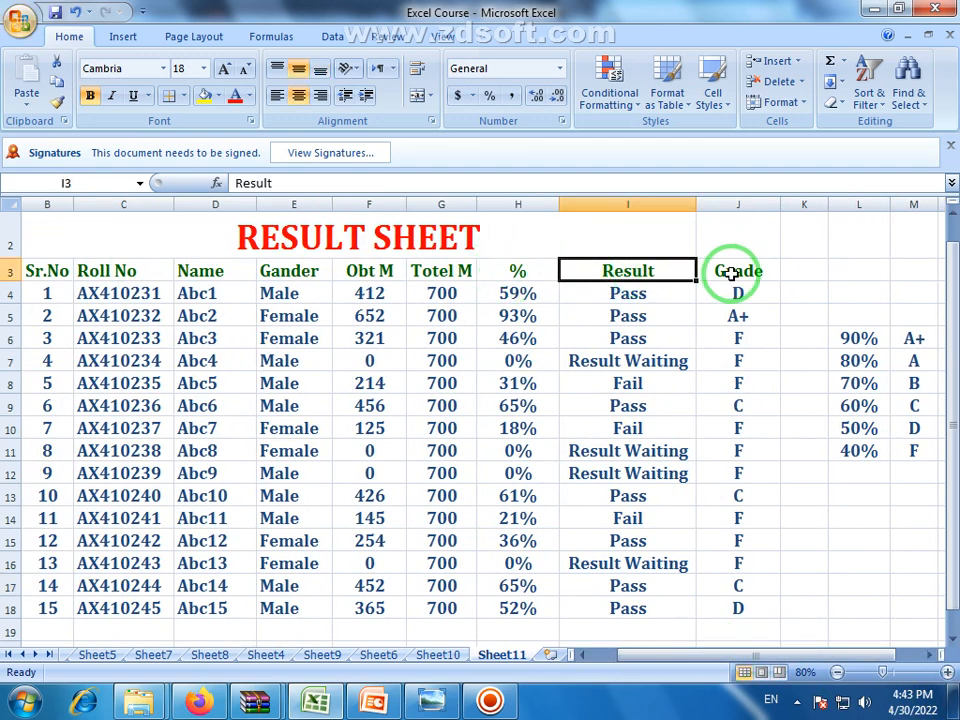
pyautogui.click(730, 271)
pyautogui.moveTo(729, 656); pyautogui.dragTo(801, 656)
pyautogui.click(684, 296)
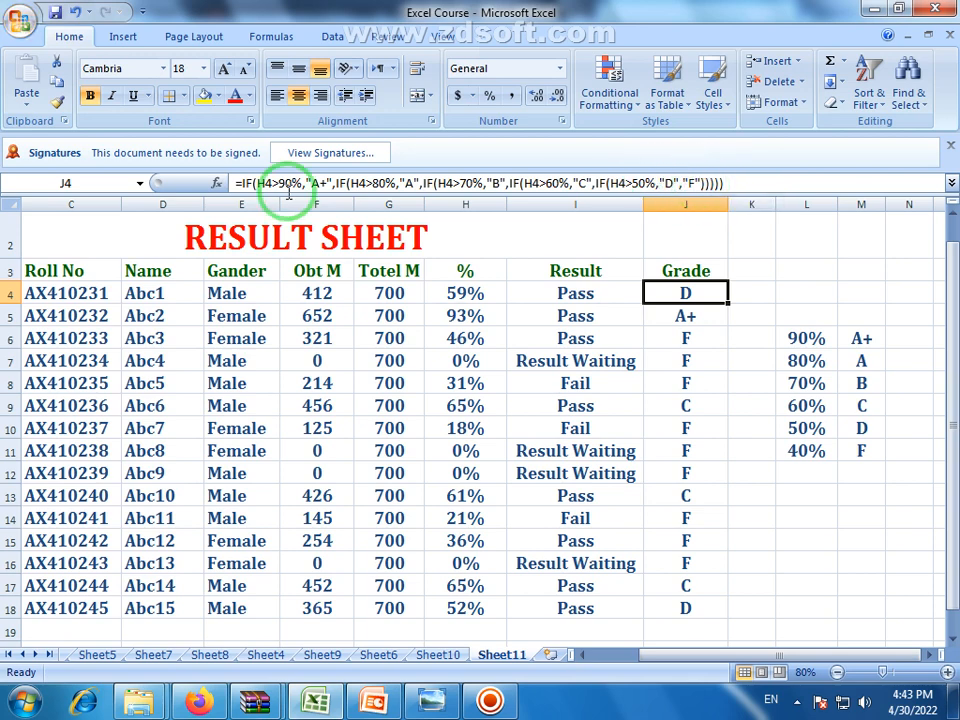
pyautogui.click(806, 338)
pyautogui.moveTo(806, 338); pyautogui.dragTo(848, 453)
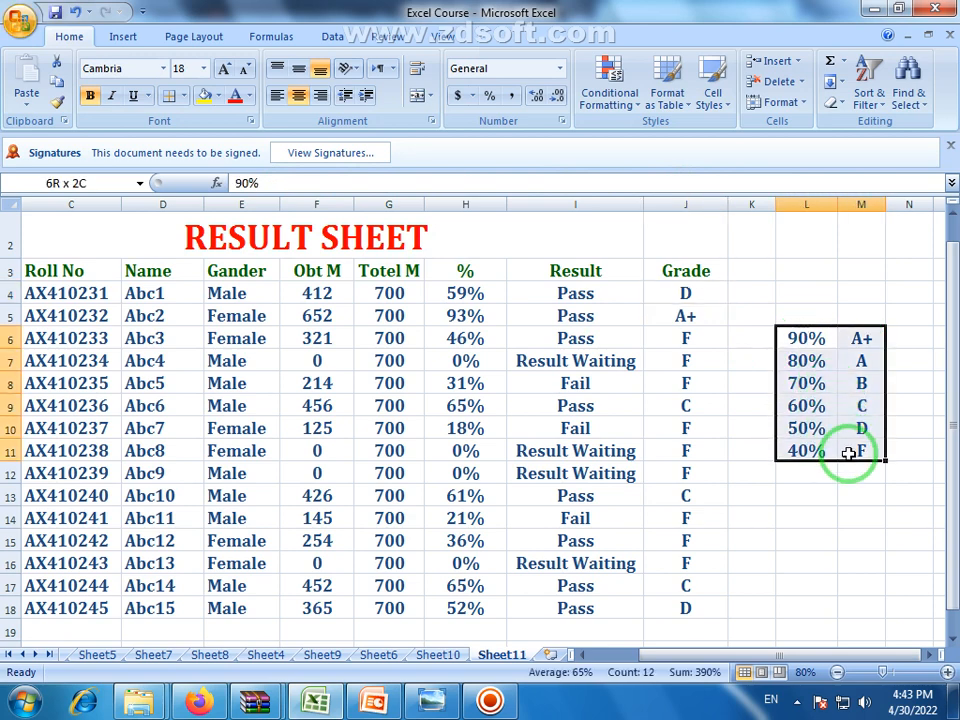
pyautogui.click(806, 497)
pyautogui.moveTo(808, 336); pyautogui.dragTo(858, 450)
pyautogui.click(826, 518)
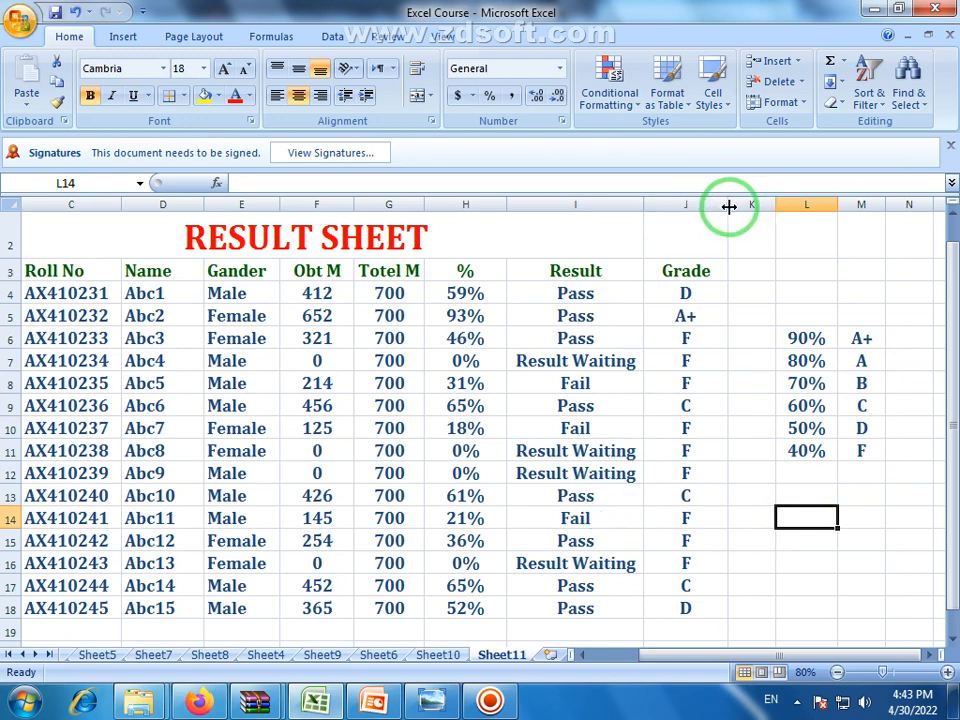
# - Narrow column J slightly more and apply all borders to the result table B3:J18
pyautogui.moveTo(728, 206); pyautogui.dragTo(718, 208)
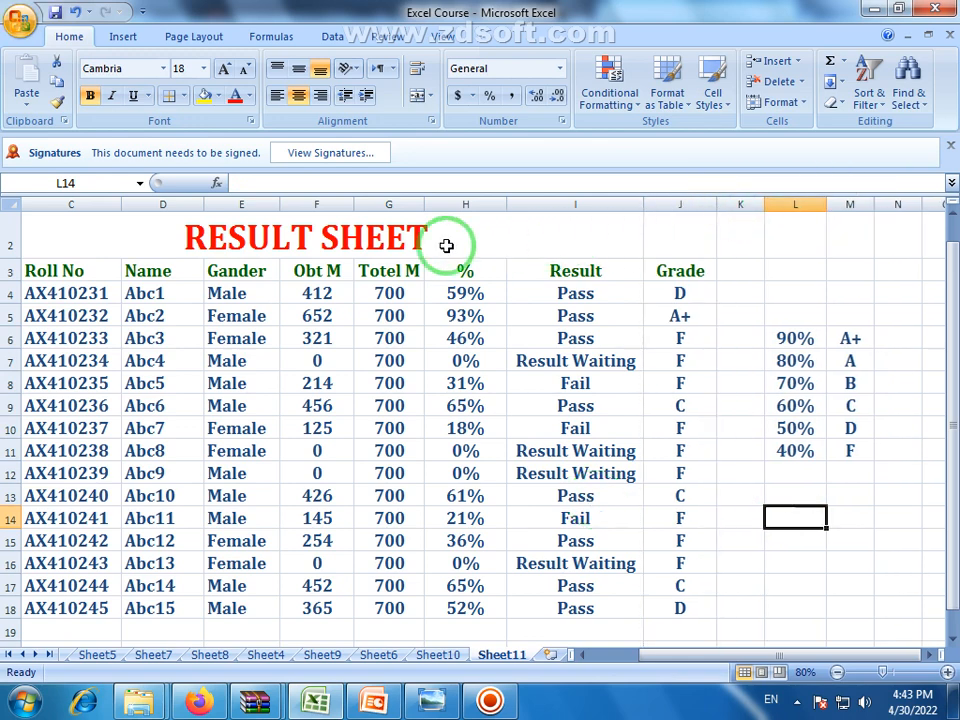
pyautogui.moveTo(681, 656); pyautogui.dragTo(660, 664)
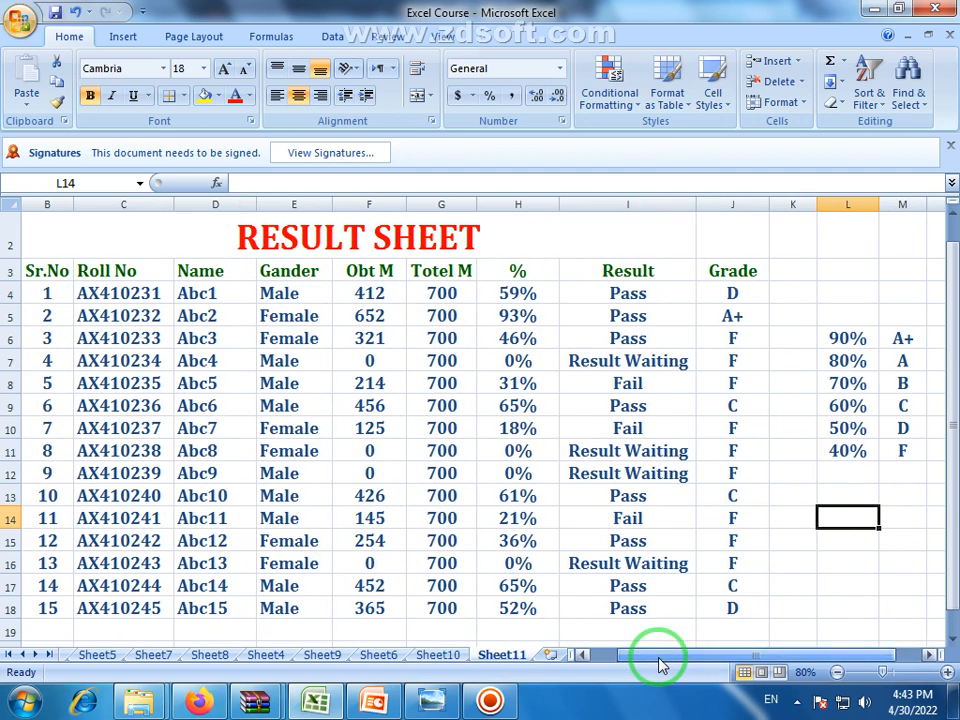
pyautogui.click(836, 672)
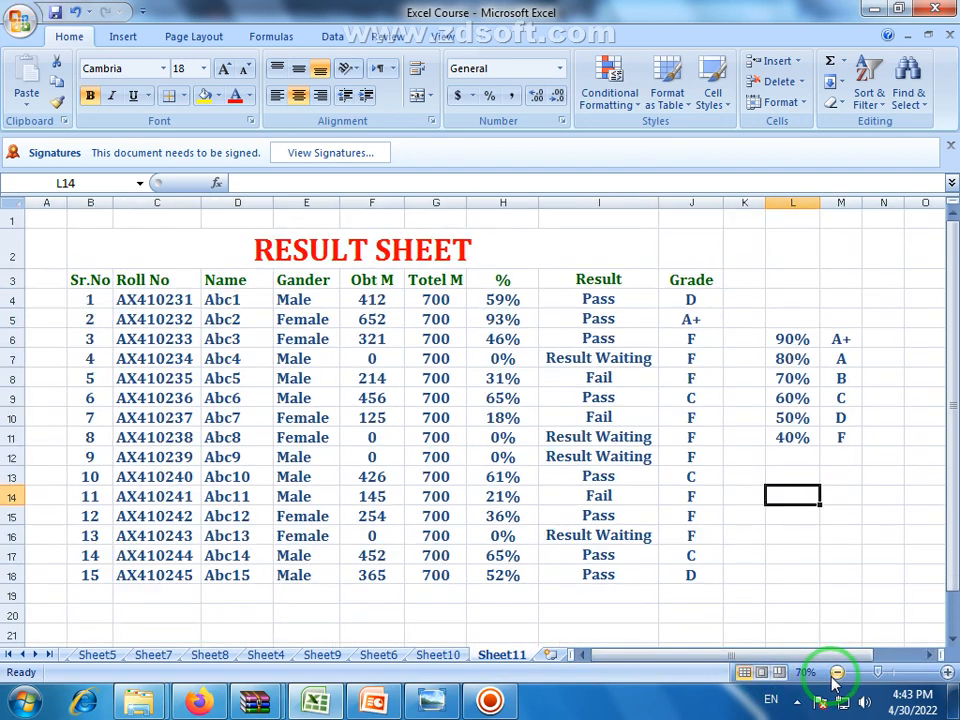
pyautogui.click(590, 556)
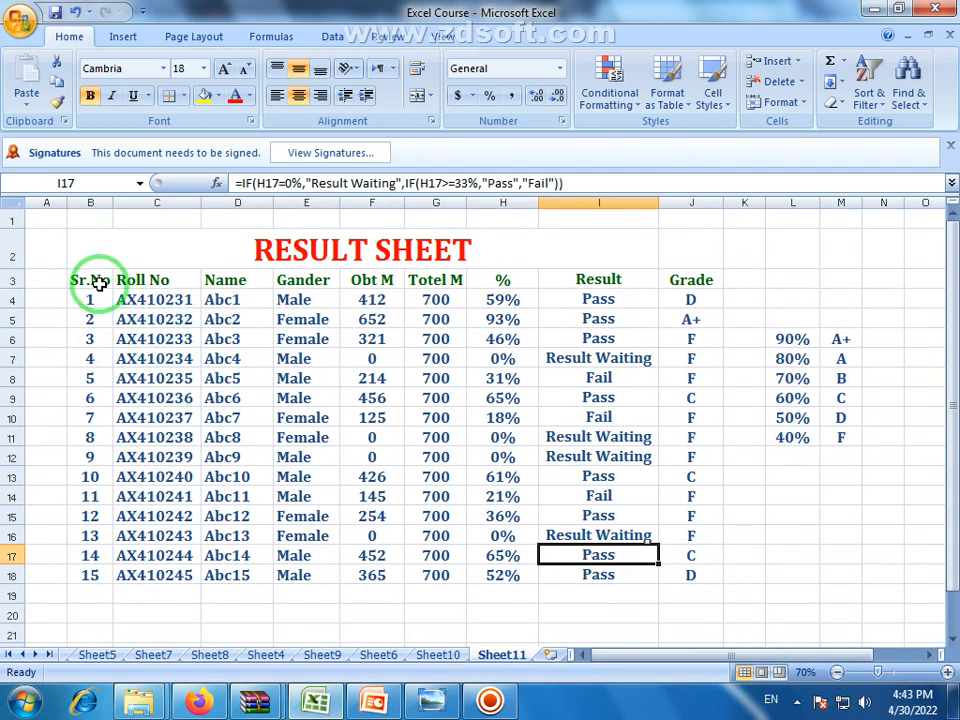
pyautogui.moveTo(92, 283); pyautogui.dragTo(669, 572)
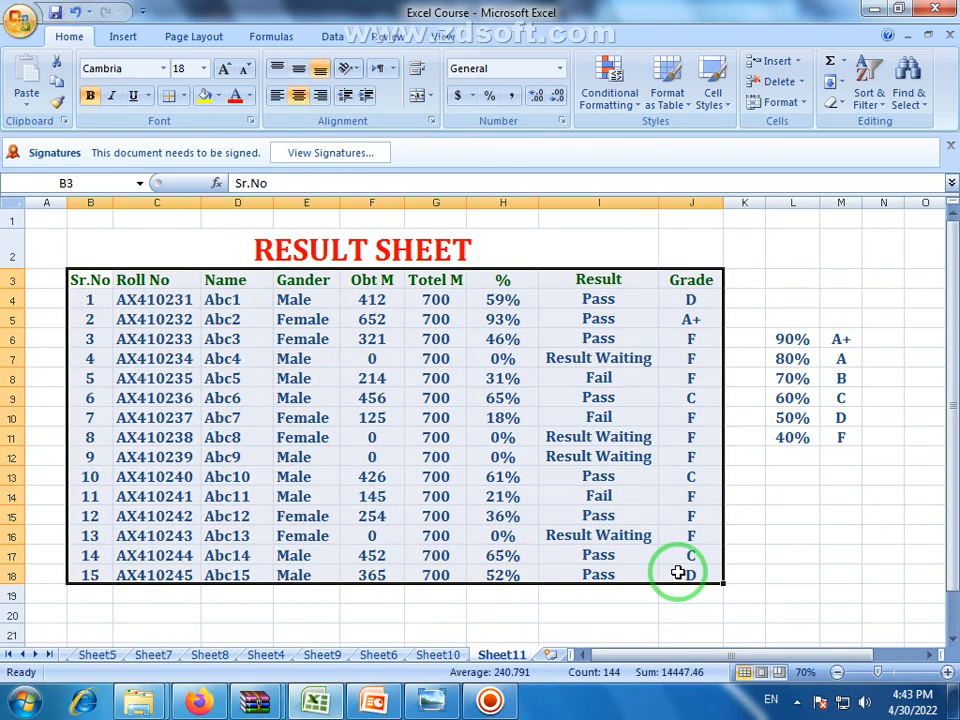
pyautogui.click(184, 96)
pyautogui.click(182, 240)
pyautogui.click(310, 456)
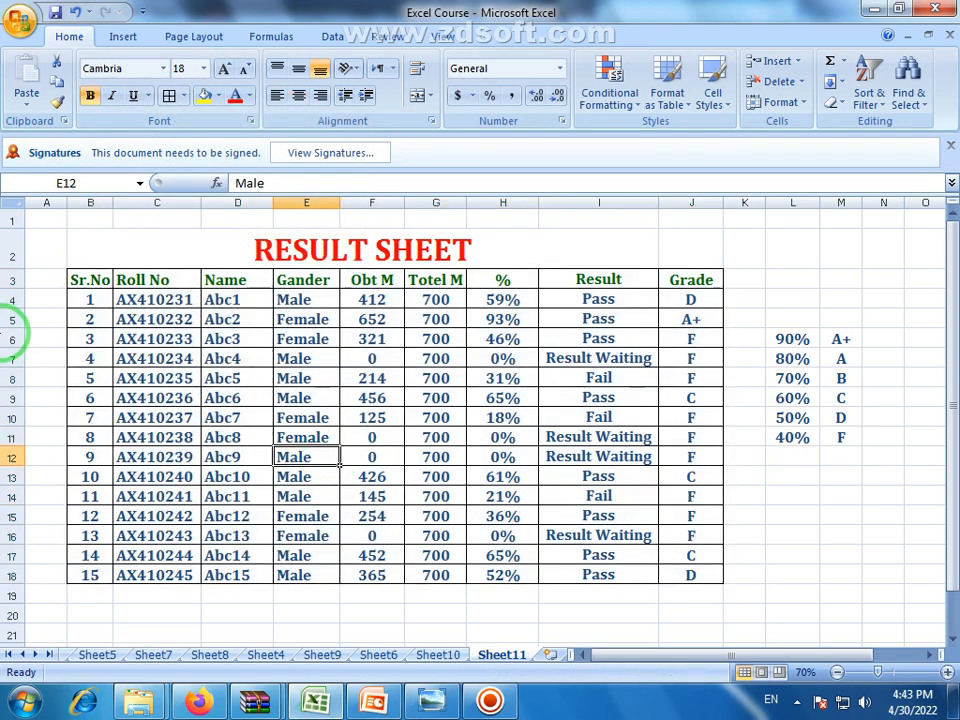
# - Increase the height of header row 3 and center its headings both vertically and horizontally
pyautogui.moveTo(14, 290); pyautogui.dragTo(17, 298)
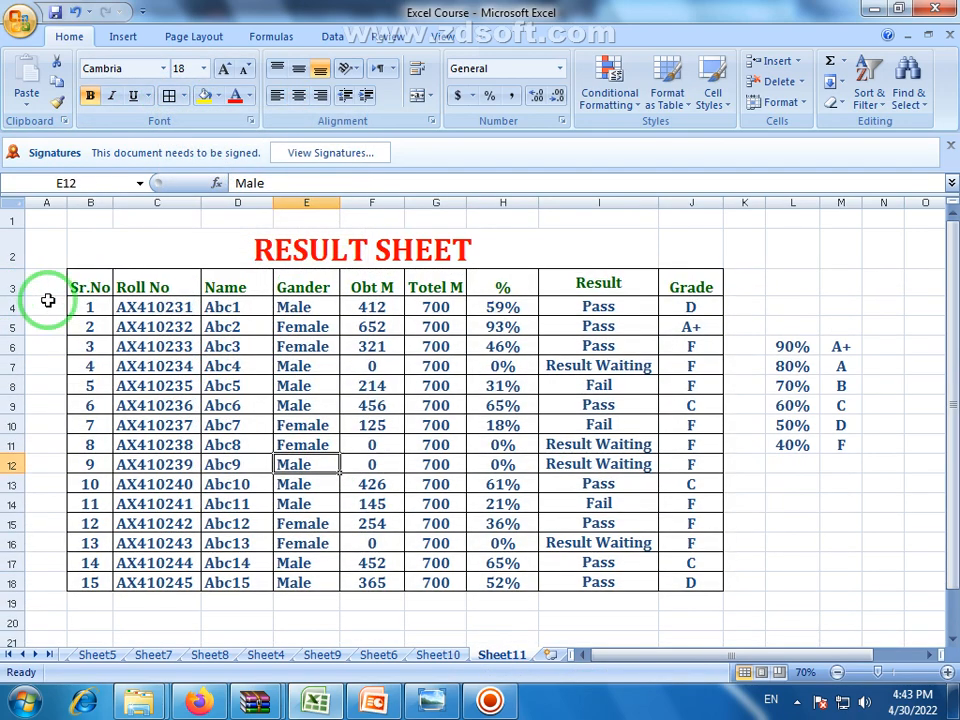
pyautogui.click(12, 288)
pyautogui.click(298, 68)
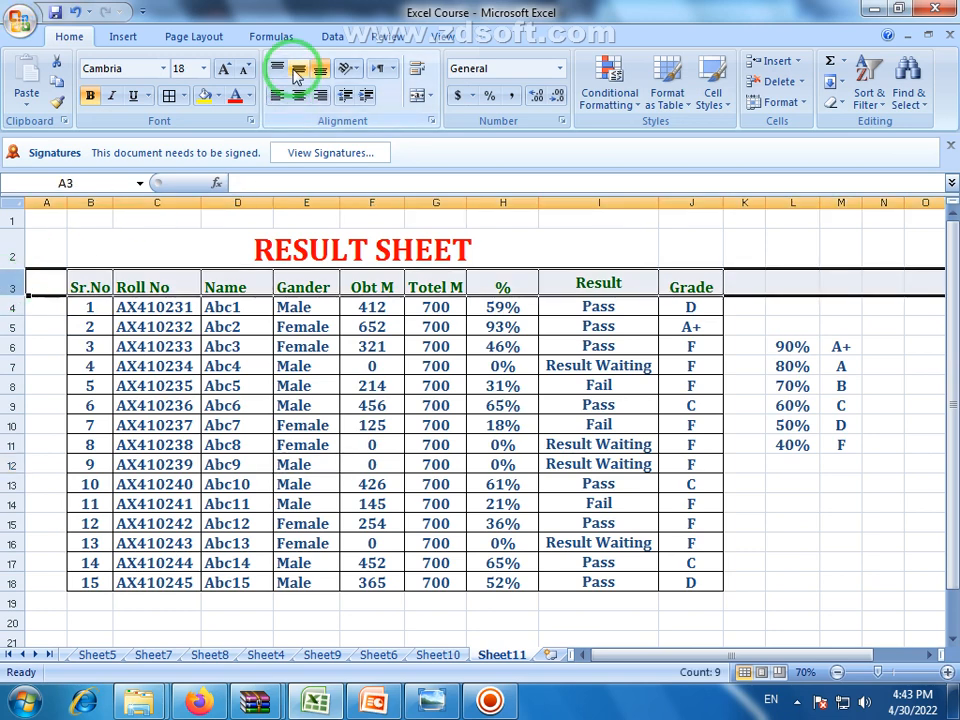
pyautogui.click(768, 580)
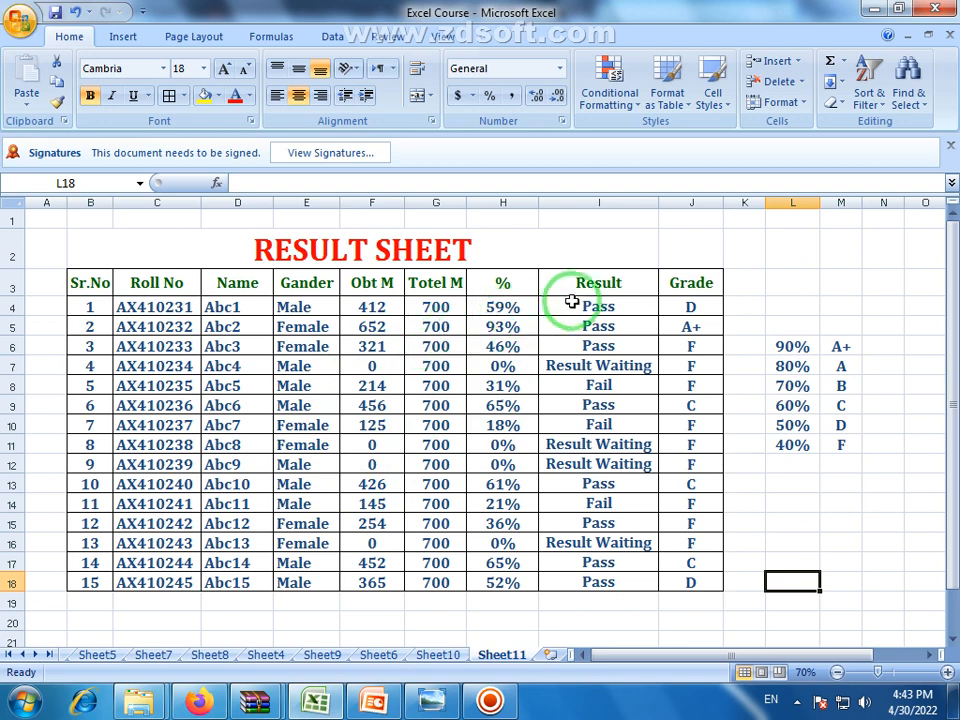
pyautogui.click(645, 282)
pyautogui.click(670, 282)
pyautogui.click(494, 282)
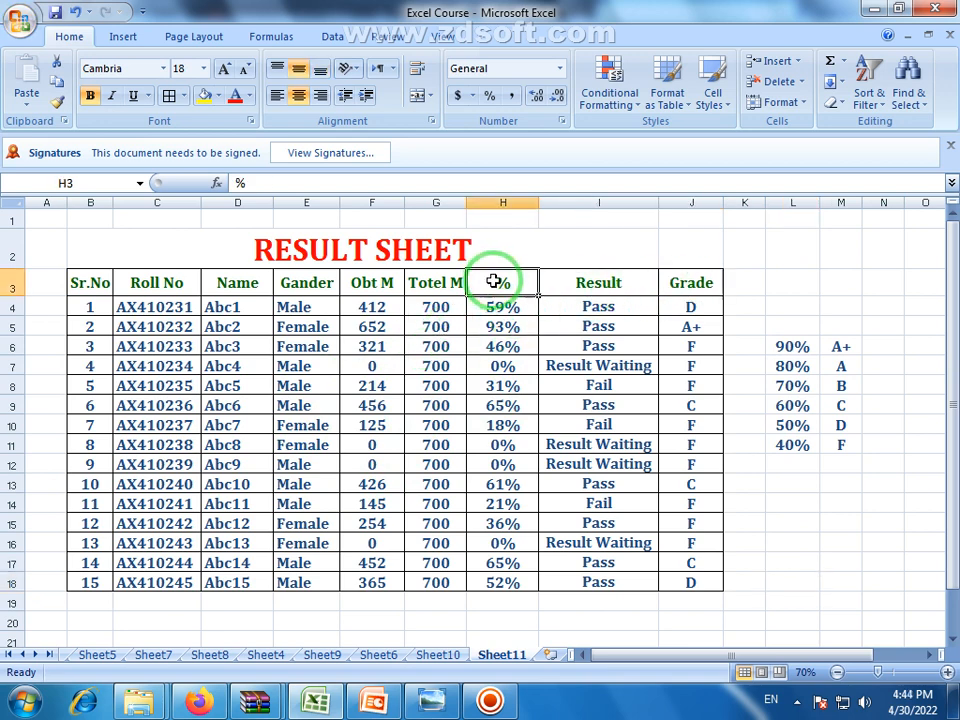
pyautogui.click(663, 628)
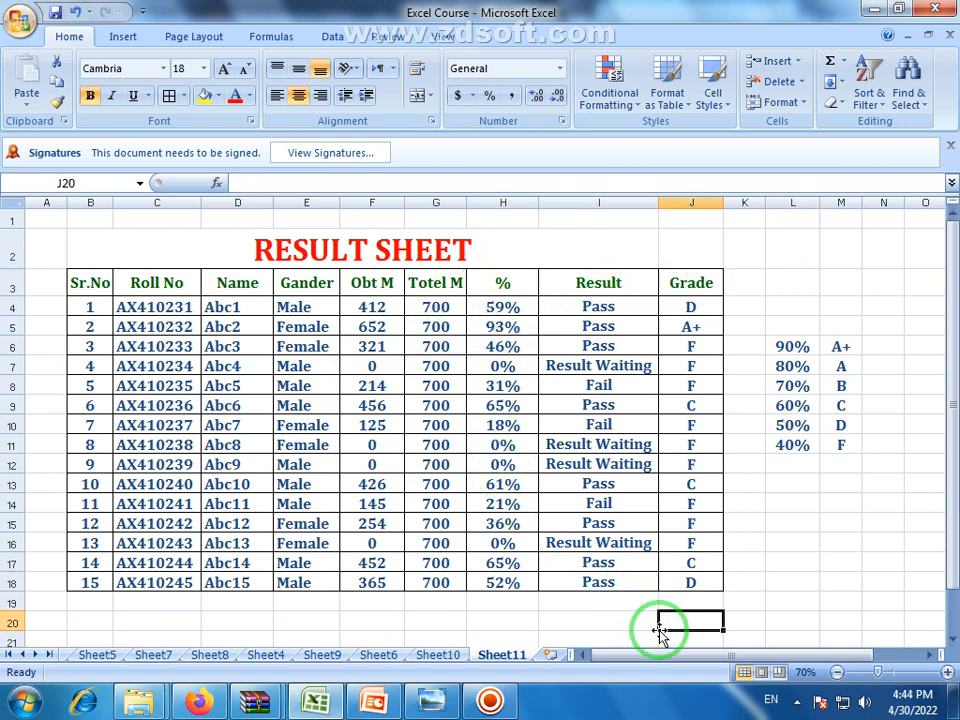
pyautogui.click(792, 636)
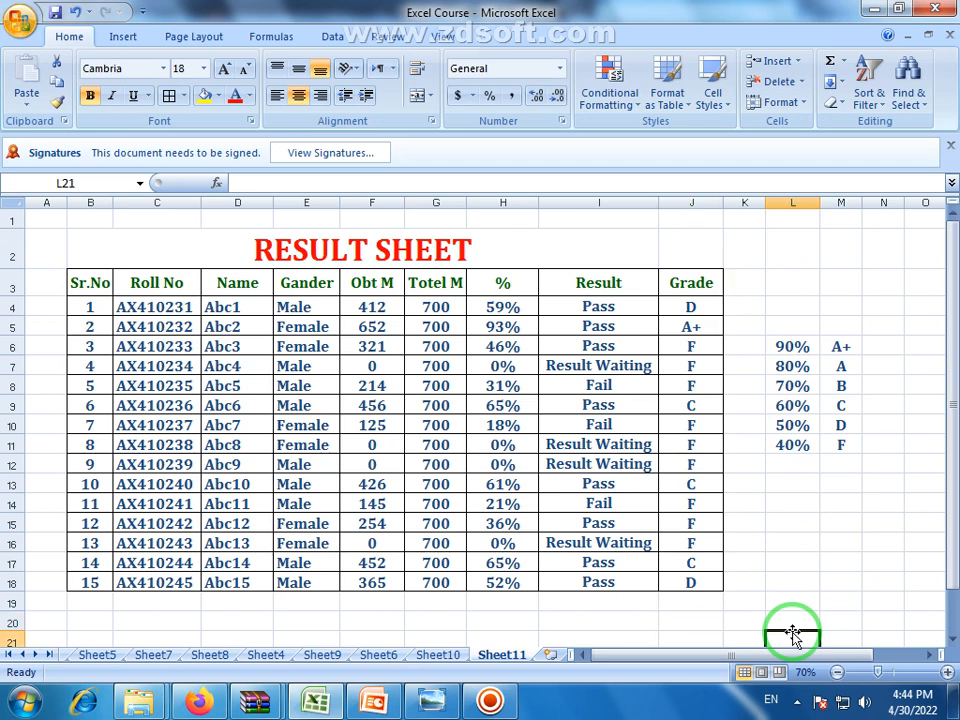